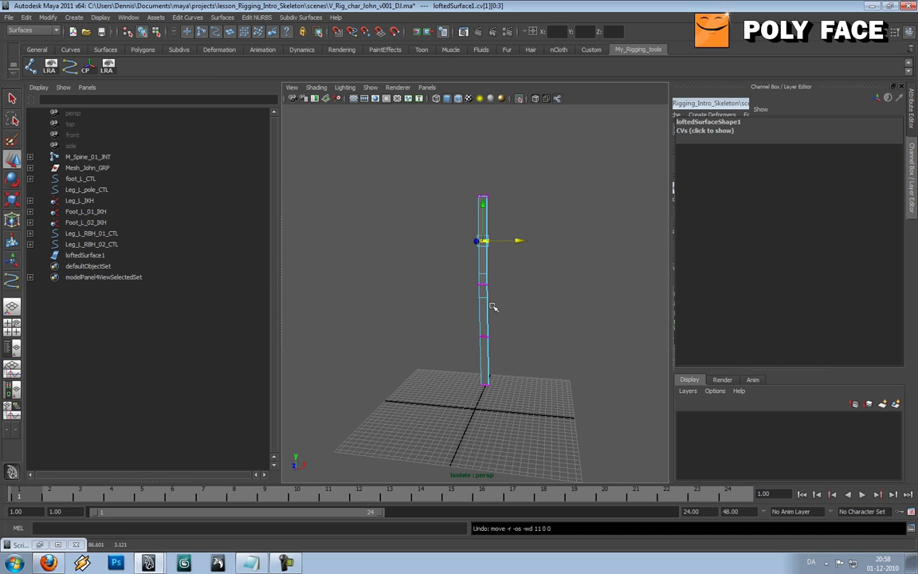
- Try rebuilding loftedSurface1 with the current Rebuild Surfaces settings and undo the rebuild
right_click(482, 308)
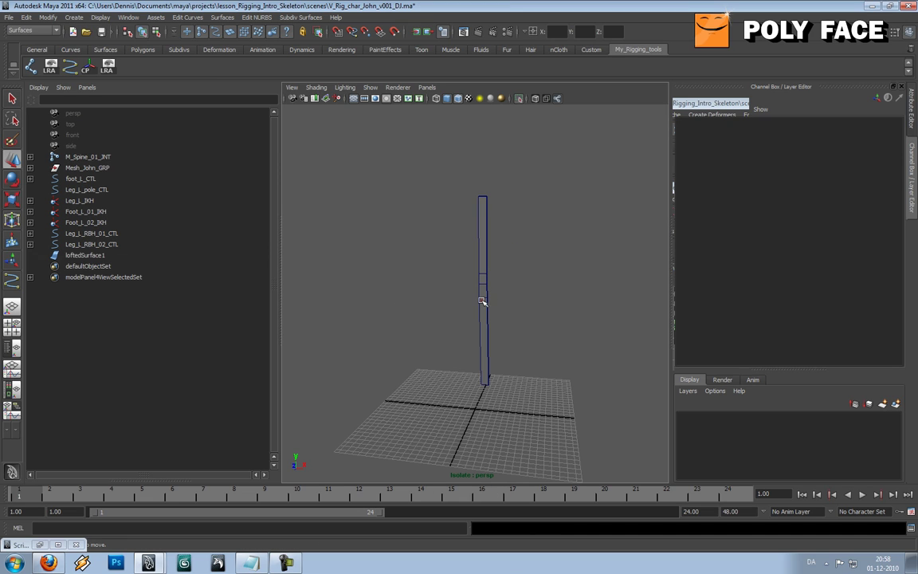
click(481, 301)
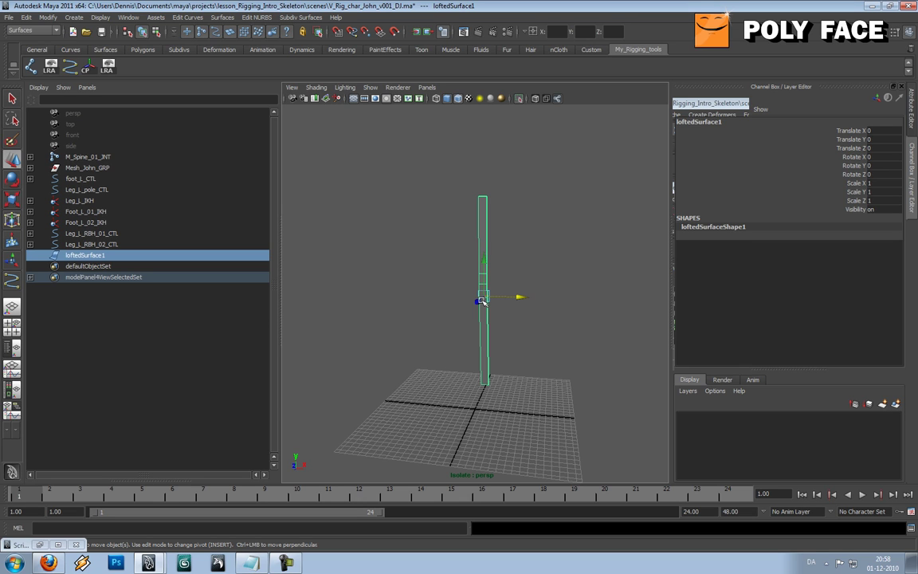
mouse_move(477, 284)
alt+mouse_down()
mouse_move(514, 291)
mouse_move(476, 296)
alt+mouse_up()
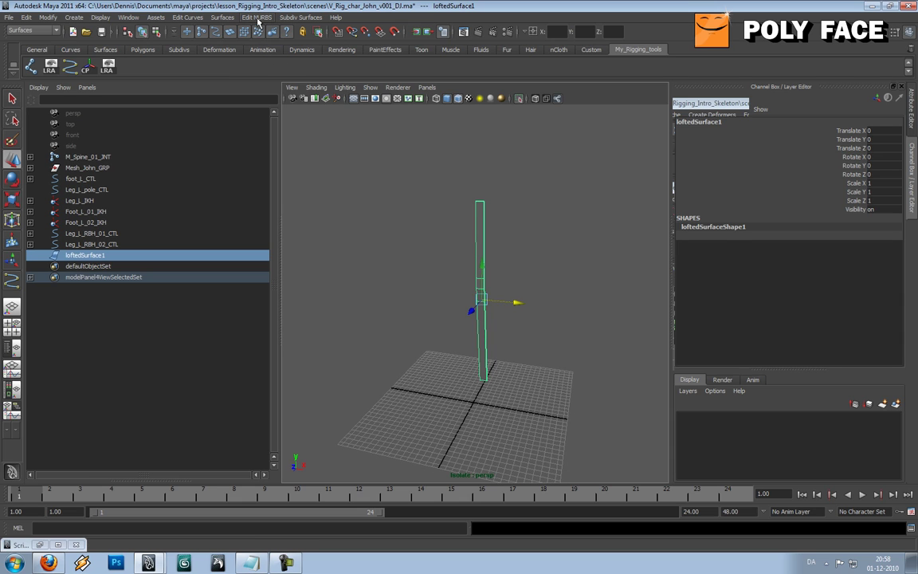
click(224, 18)
mouse_move(193, 17)
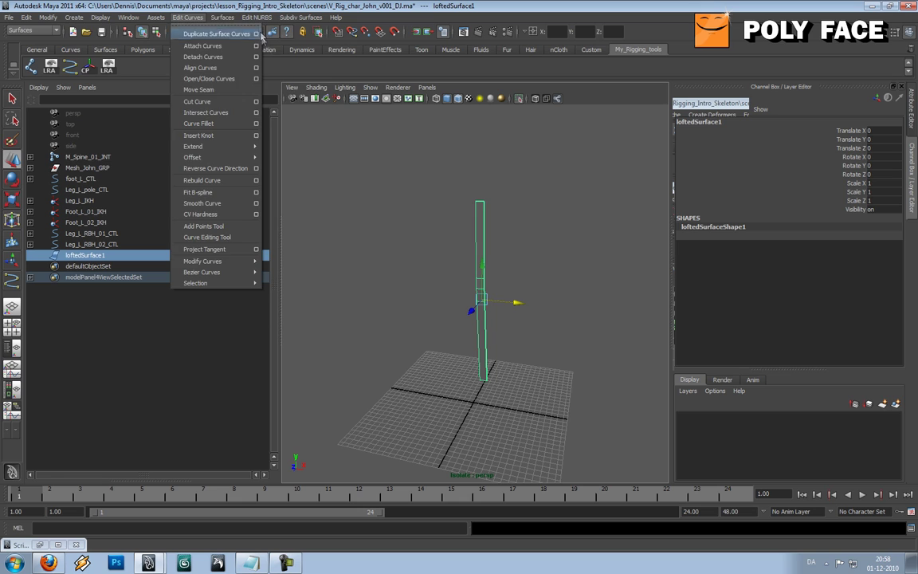
mouse_move(257, 21)
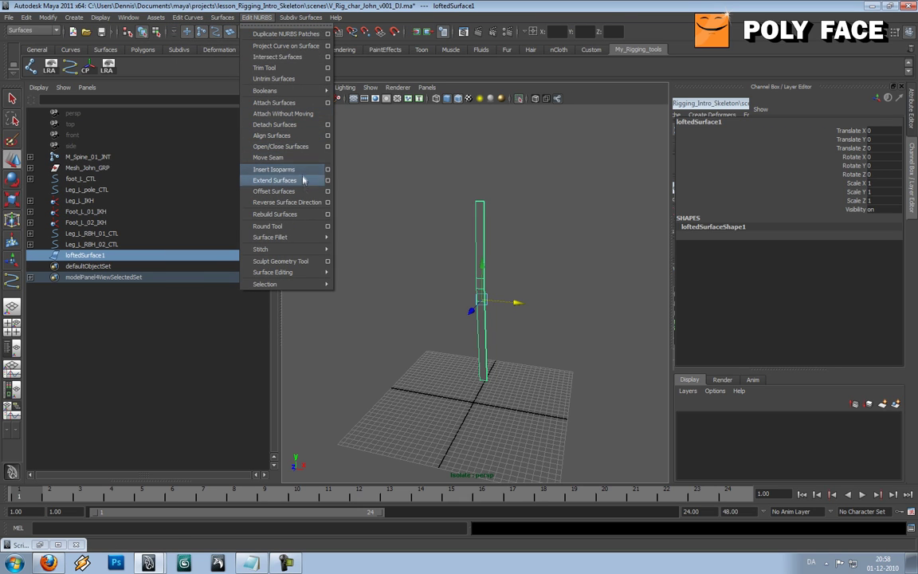
click(301, 217)
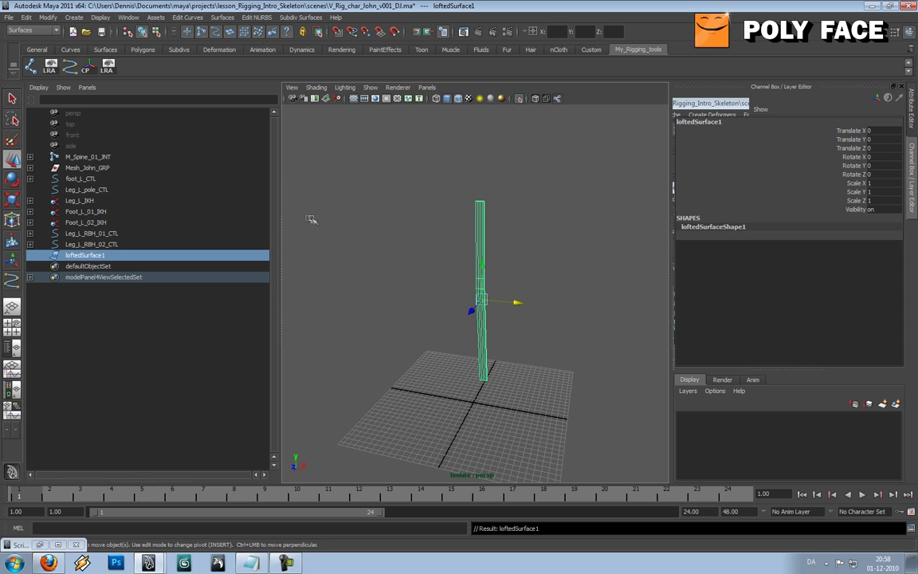
alt+drag(386, 214, 397, 214)
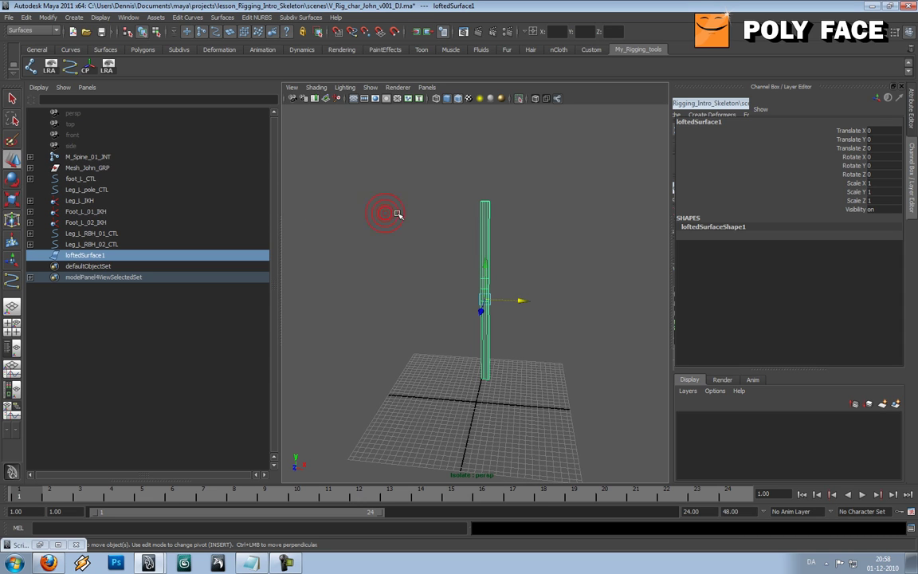
key(ctrl+z)
key(ctrl+z)
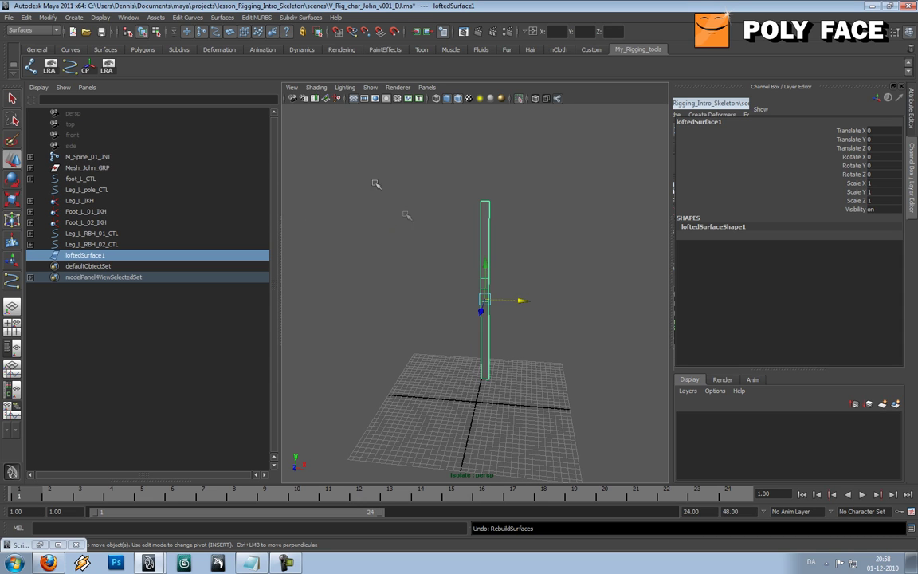
- Rebuild loftedSurface1 with a uniform rebuild using 4 spans in U and 1 span in V
click(256, 18)
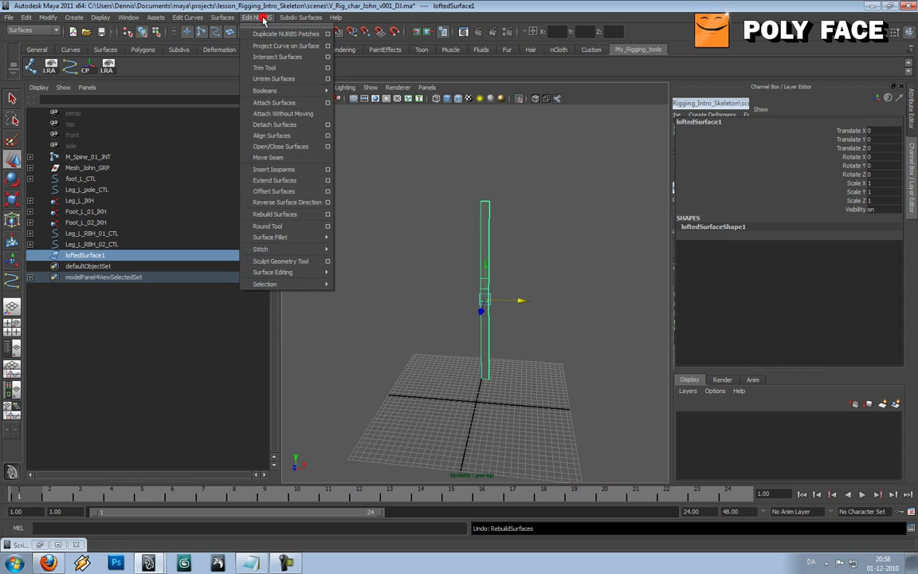
click(325, 215)
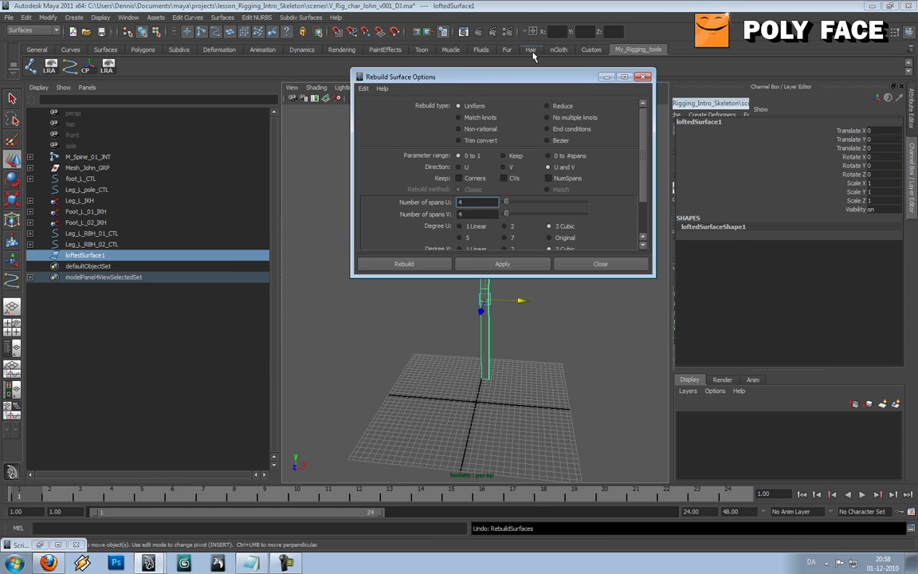
drag(498, 77, 265, 71)
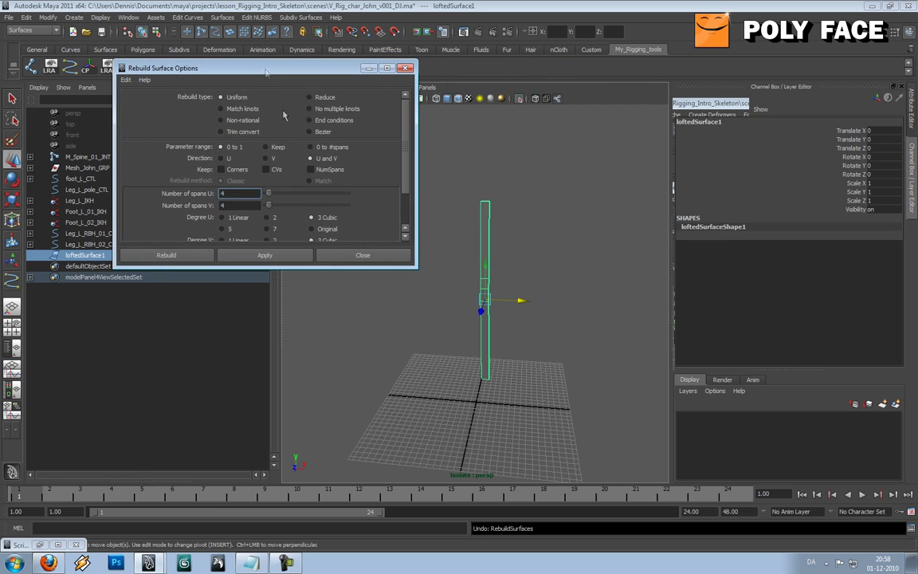
click(252, 205)
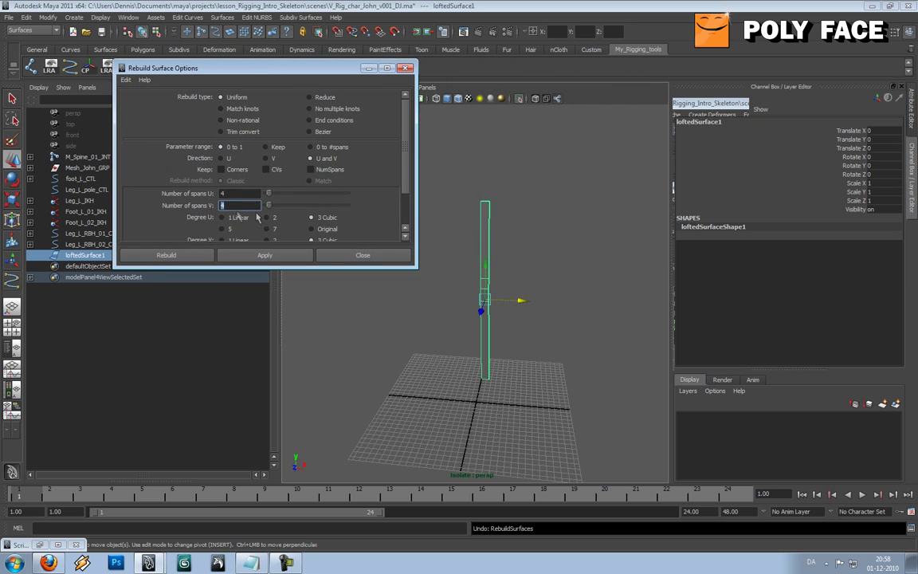
alt+drag(475, 219, 467, 220)
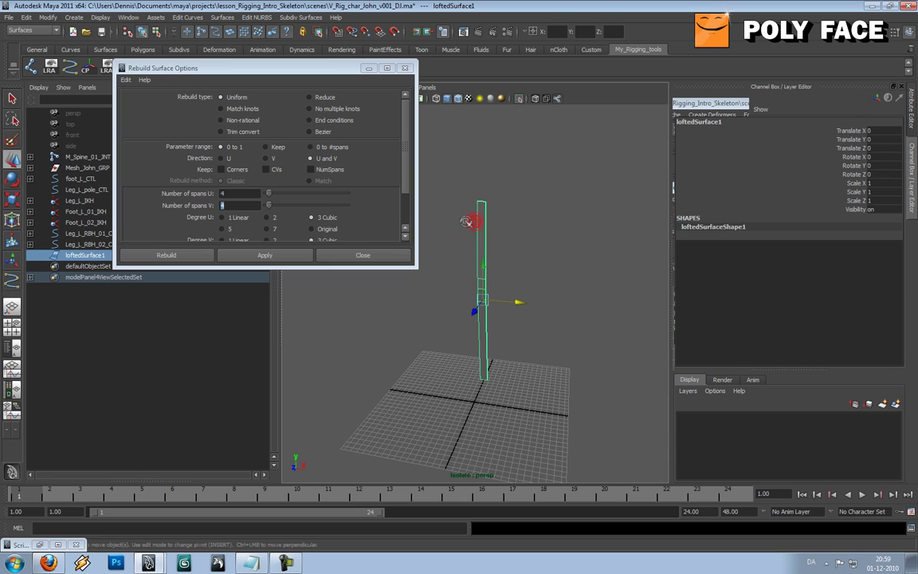
key(1)
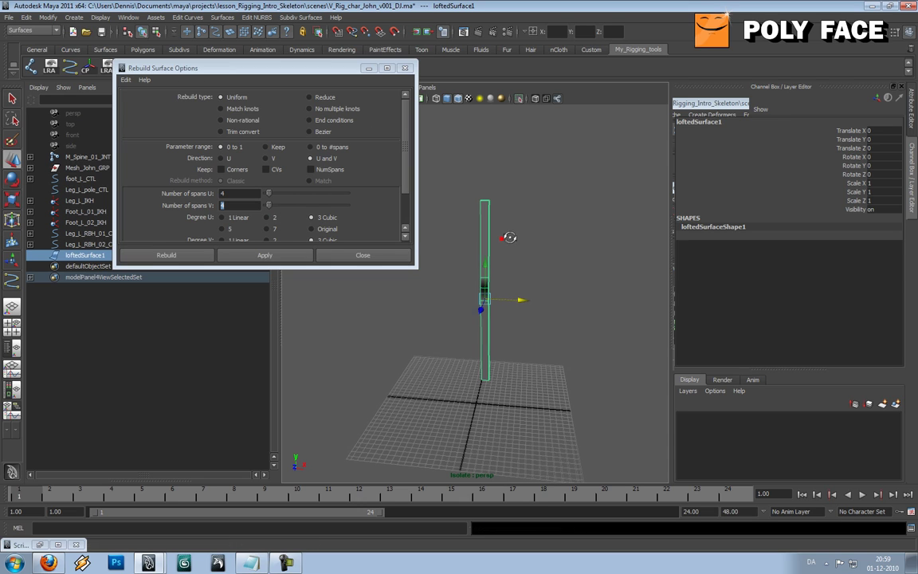
key(ctrl+z)
key(3)
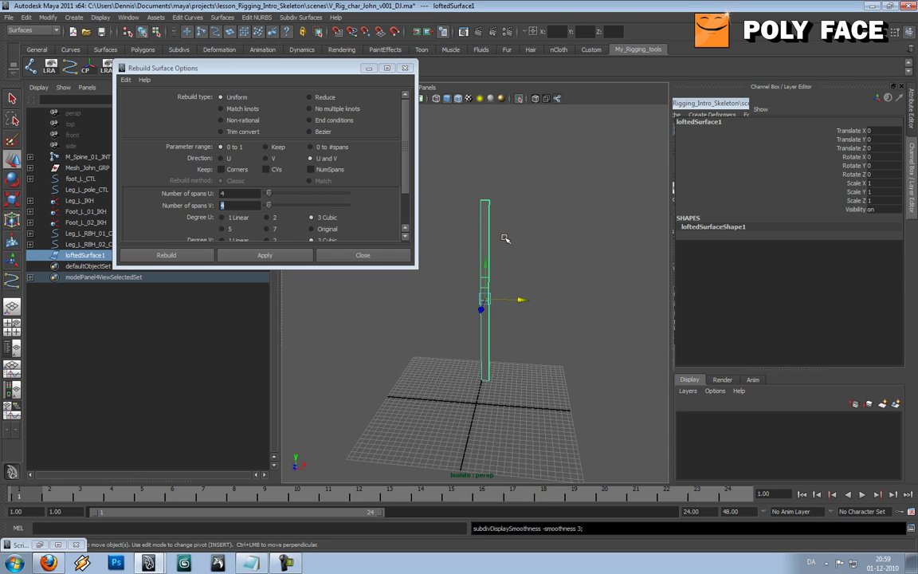
click(221, 205)
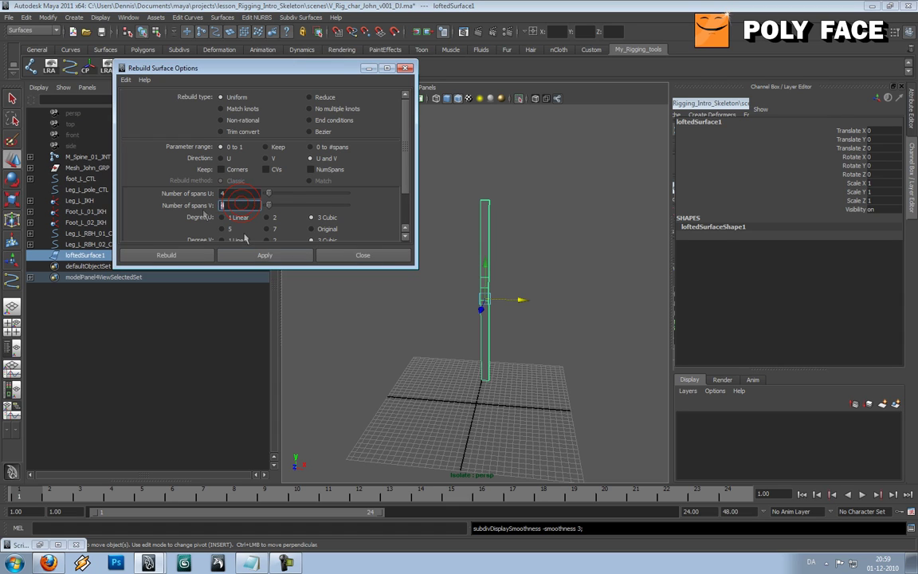
text(1)
click(294, 255)
alt+drag(518, 269, 492, 266)
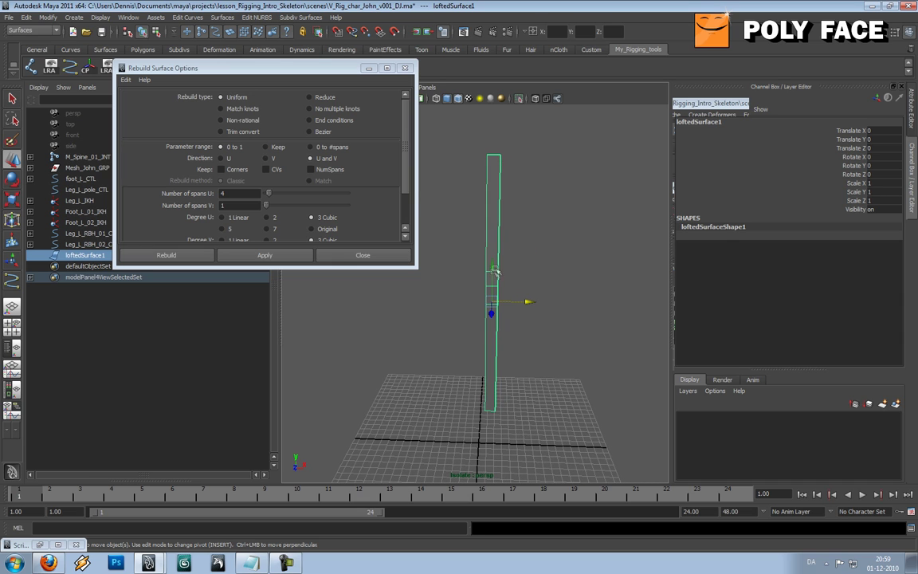
- Check the rows of control vertices on the rebuilt surface and return to object selection
right_drag(498, 223, 475, 225)
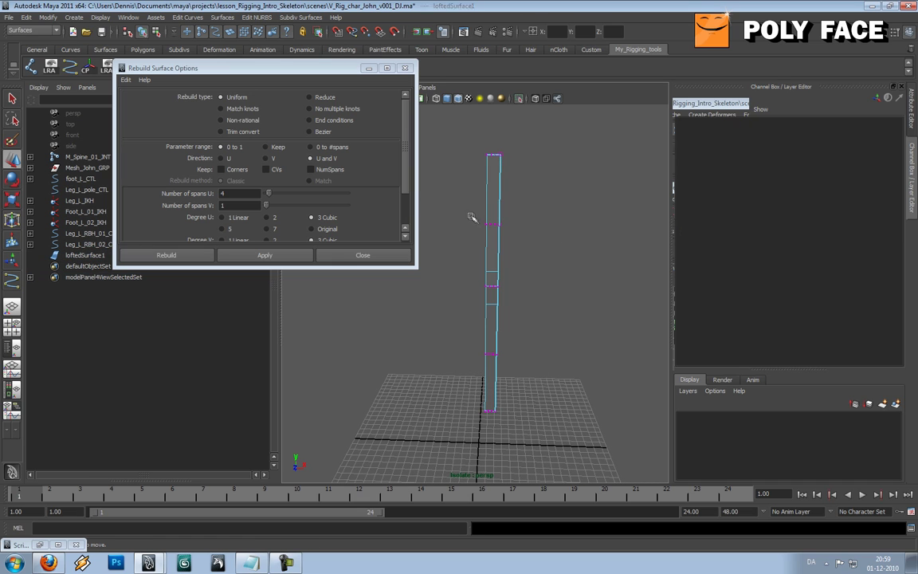
drag(471, 215, 506, 236)
click(495, 247)
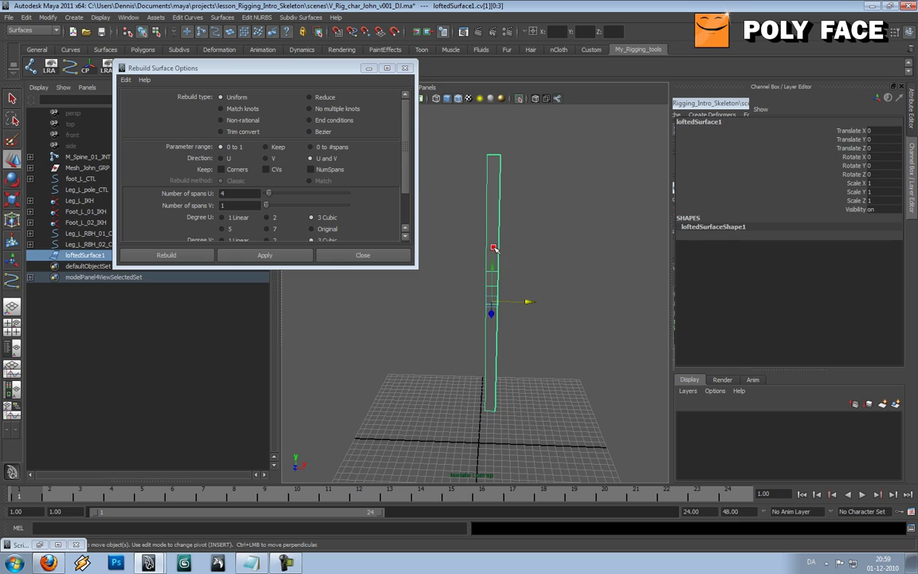
- Rebuild the lofted surface with 8 spans in U
drag(234, 194, 163, 196)
text(8)
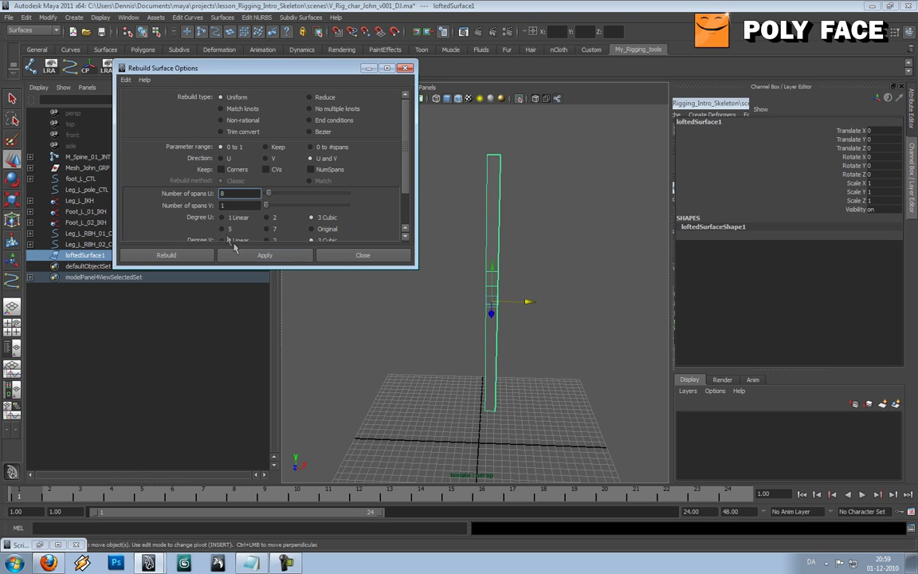
click(265, 255)
mouse_move(453, 256)
alt+mouse_down()
mouse_move(492, 253)
mouse_move(464, 254)
alt+mouse_up()
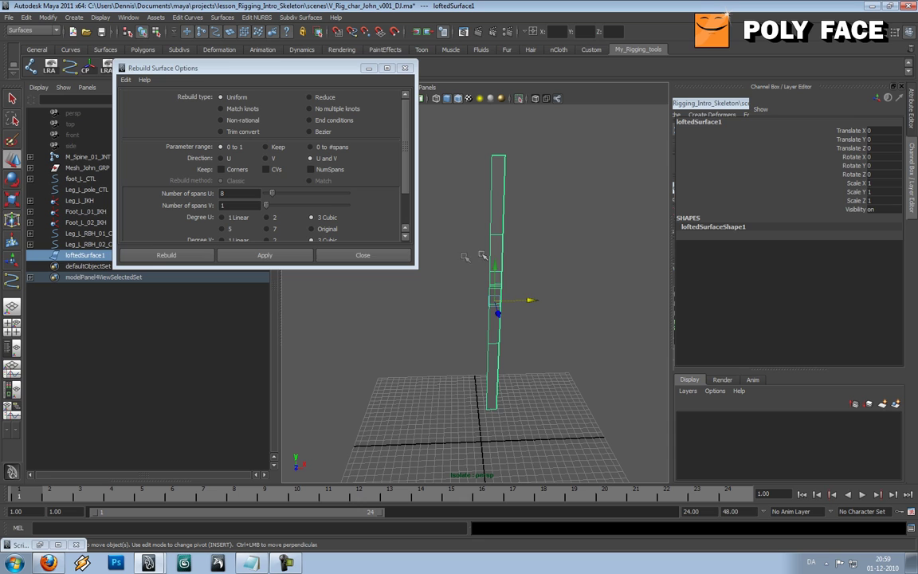
- Test how the 8-span surface deforms by shifting two upper rows of control vertices, undoing each move
right_drag(495, 252, 476, 247)
drag(473, 219, 568, 250)
key(z)
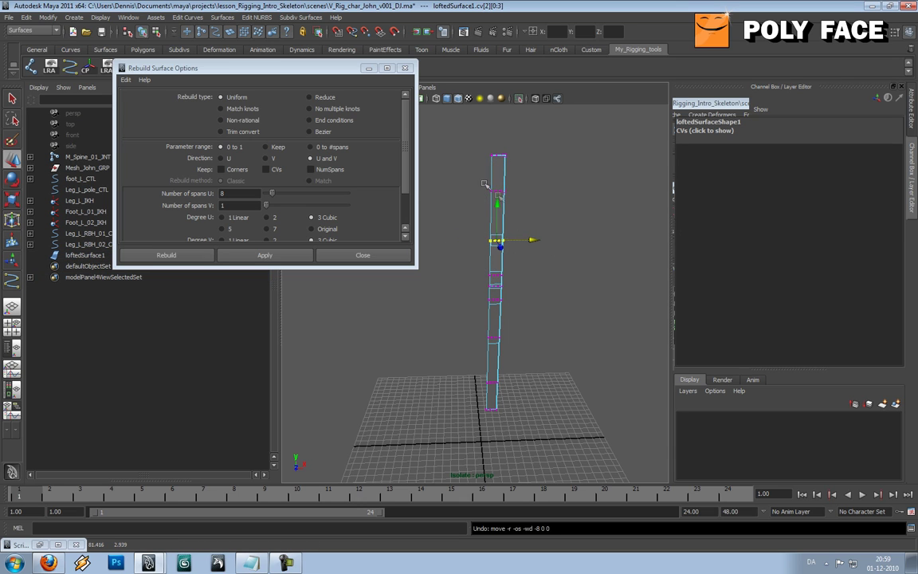
drag(469, 180, 502, 193)
key(ctrl+z)
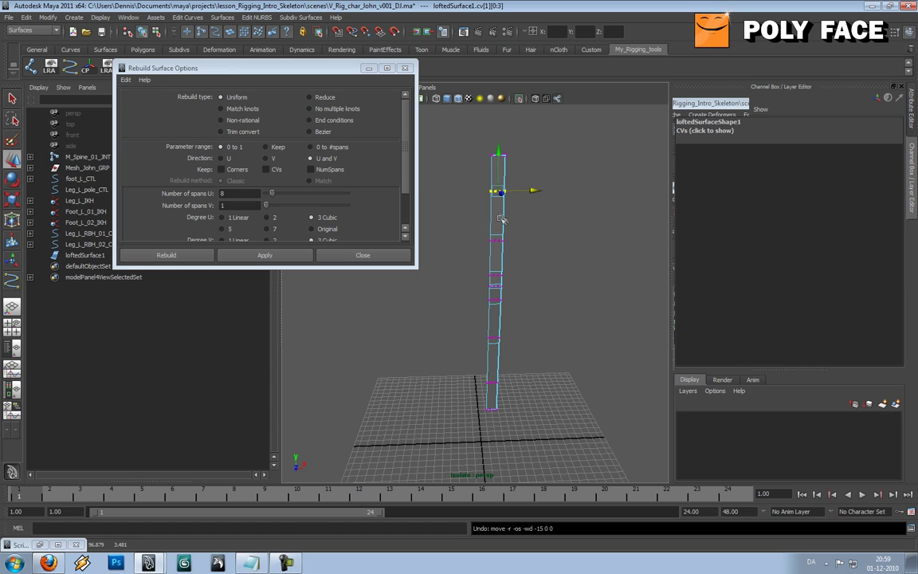
click(498, 215)
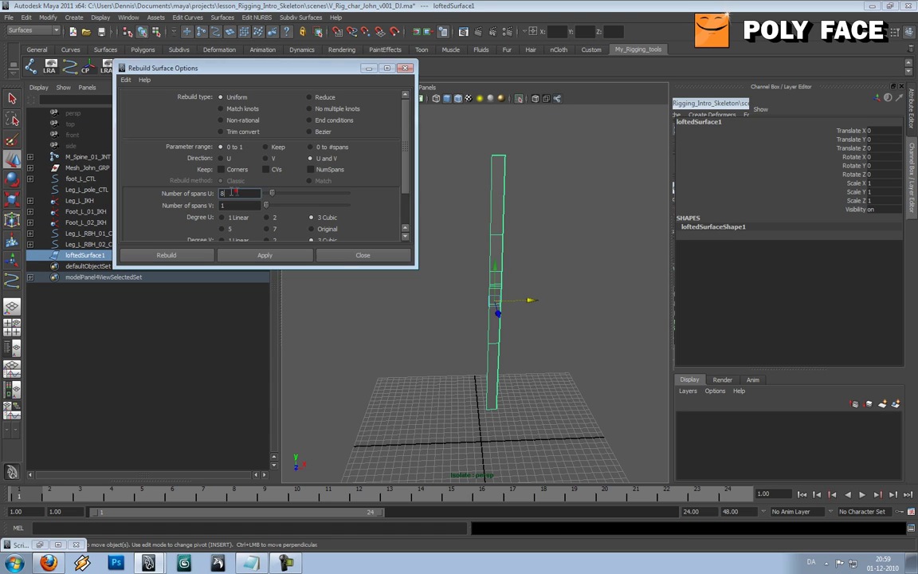
- Rebuild the lofted surface with 12 spans in U
click(237, 192)
text(10)
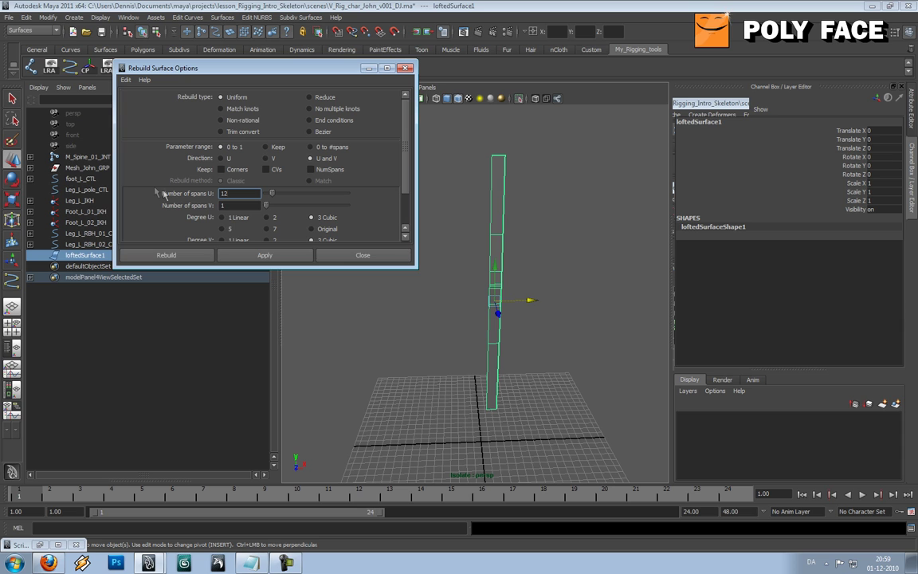
alt+drag(530, 242, 509, 226)
- Test-move upper and lower rows of control vertices on the 12-span surface, undo the moves and reselect the whole surface
right_drag(498, 224, 451, 220)
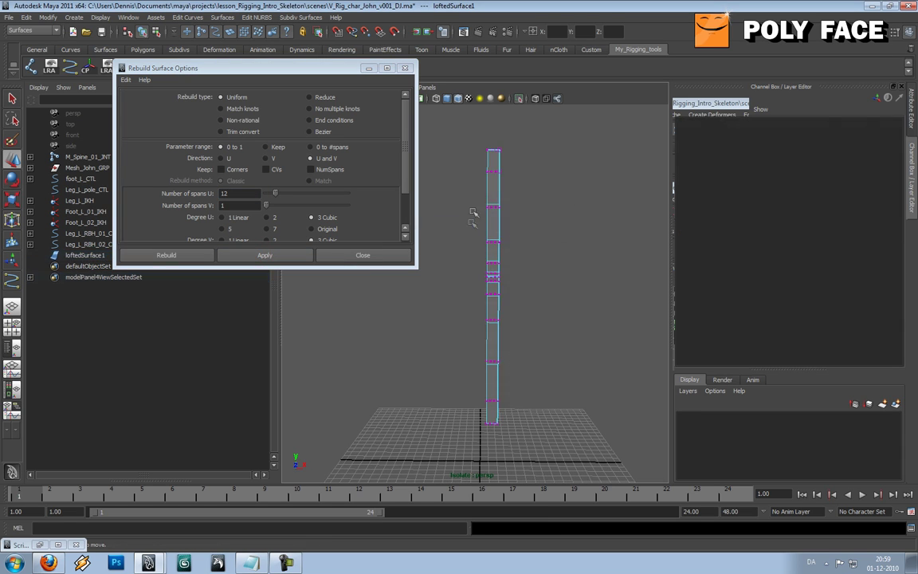
drag(469, 193, 460, 220)
key(ctrl+z)
drag(519, 343, 467, 367)
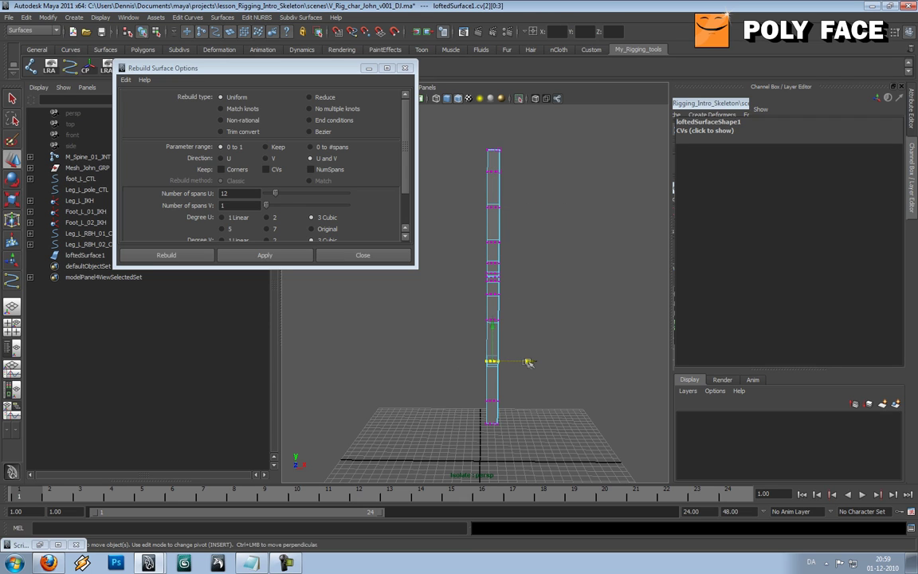
drag(527, 361, 558, 363)
key(ctrl+z)
right_drag(500, 230, 488, 195)
click(487, 225)
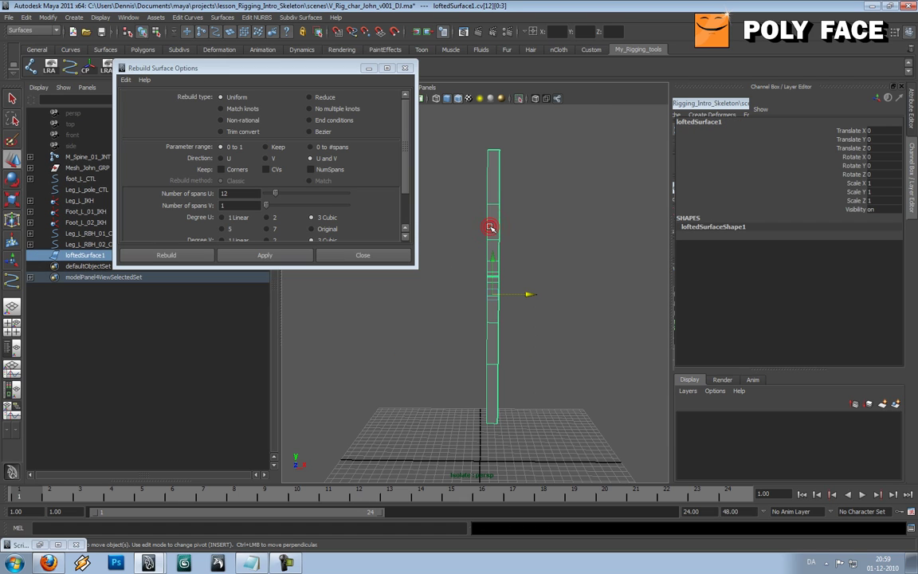
- Close the rebuild options and turn off object isolation to show the full character rig
click(363, 255)
alt+drag(438, 262, 467, 258)
click(536, 98)
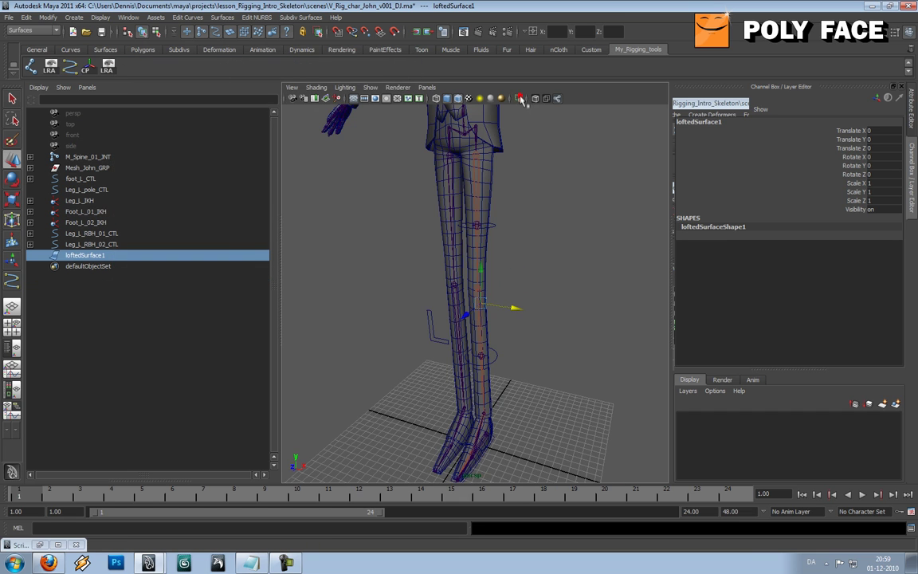
alt+drag(528, 227, 554, 228)
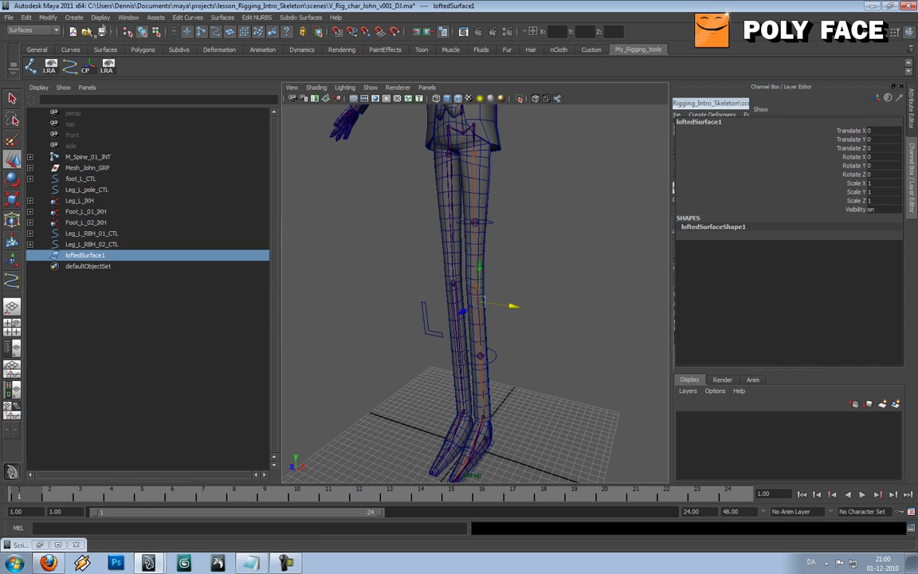
- Switch to the Animation command set and locate the Smooth Bind command for skinning the lofted surface
click(46, 30)
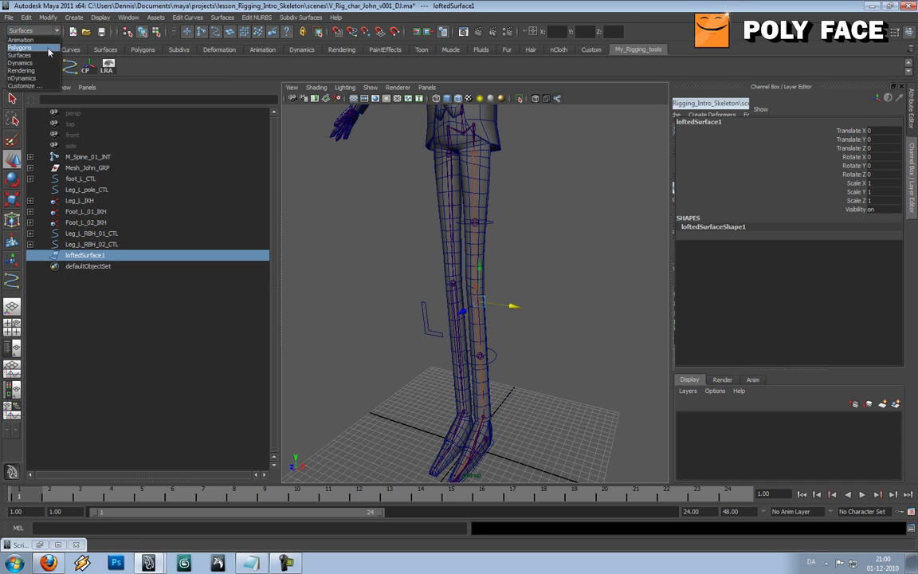
click(36, 39)
click(391, 17)
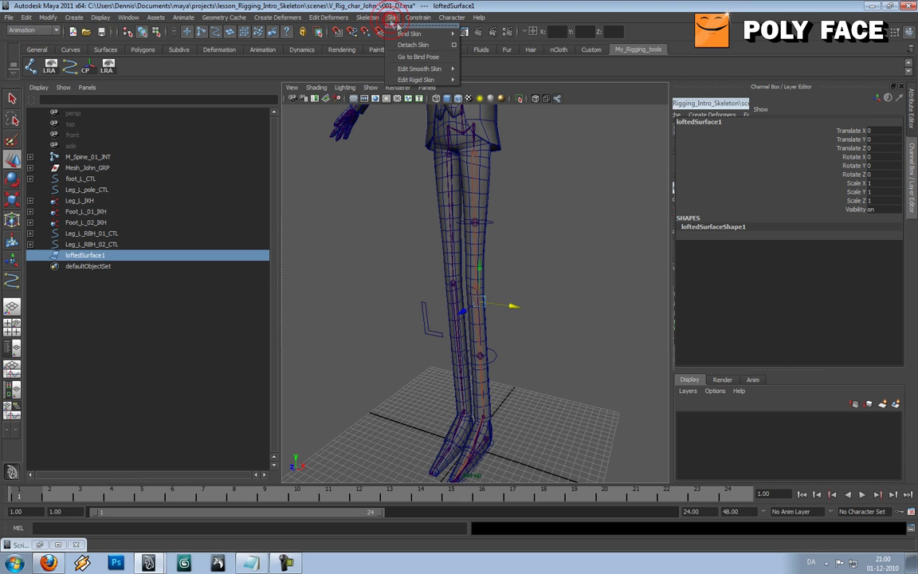
mouse_move(430, 34)
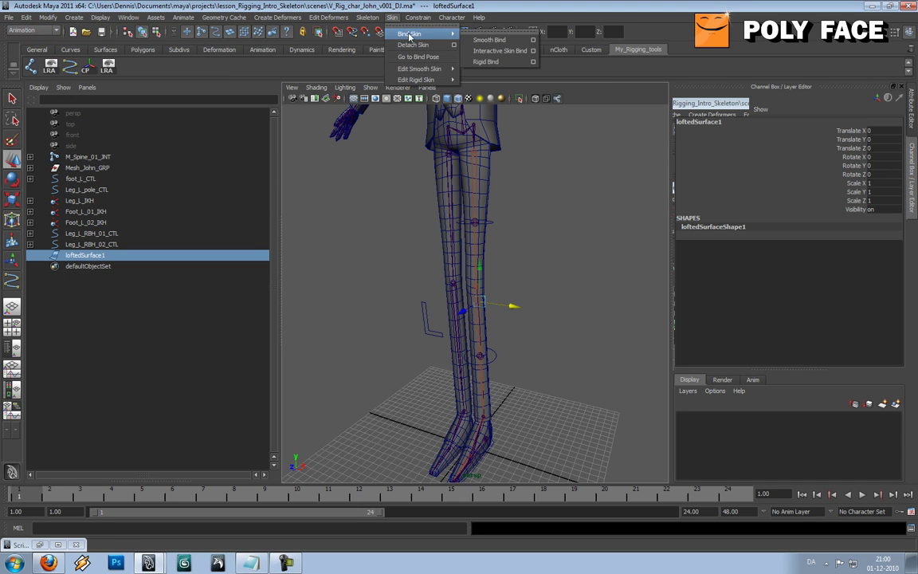
click(499, 41)
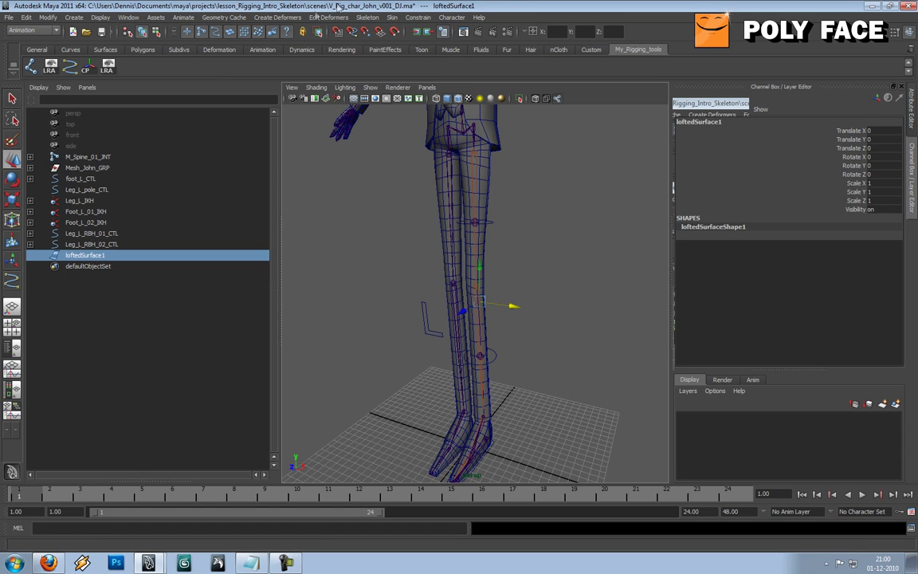
click(391, 18)
mouse_move(422, 34)
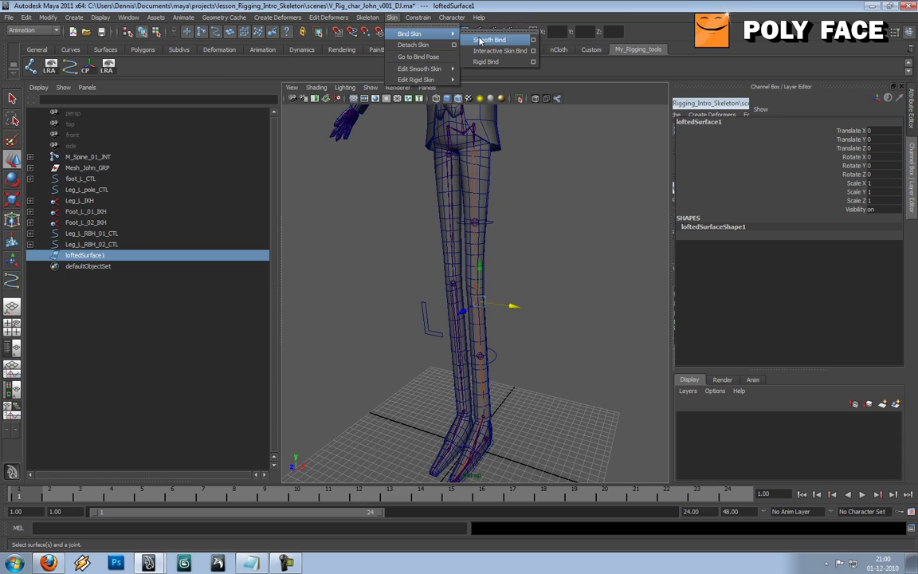
click(481, 40)
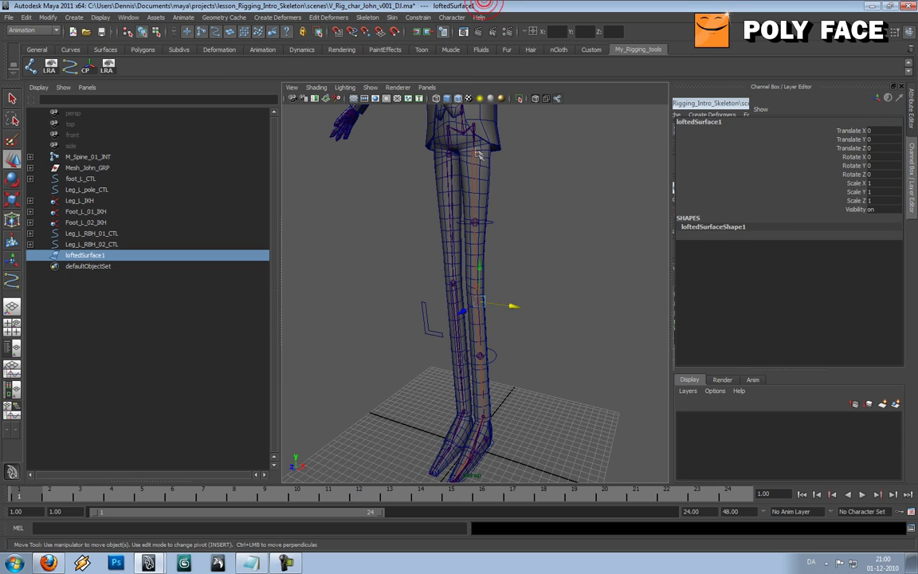
- Rename the lofted leg surface as RBH_Leg_L_SFC
click(483, 158)
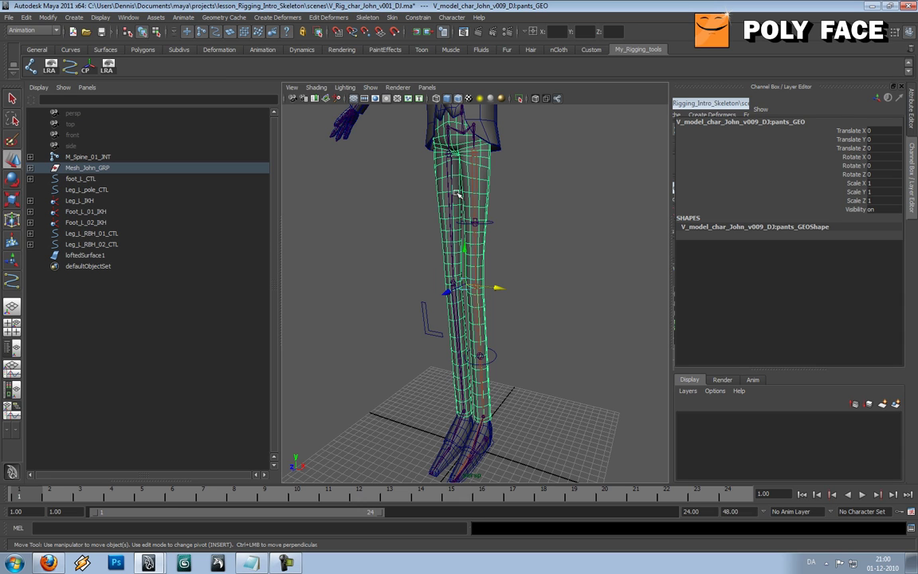
click(95, 254)
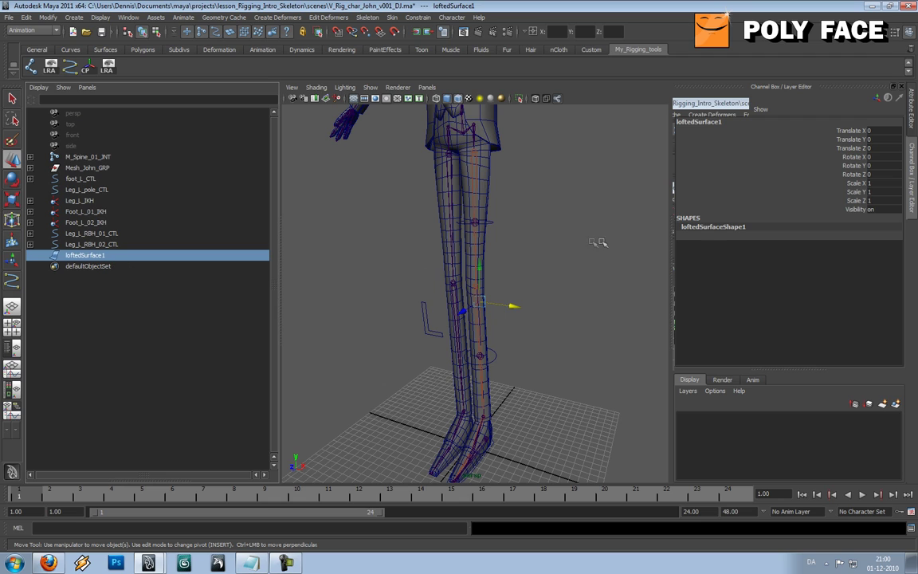
double_click(102, 255)
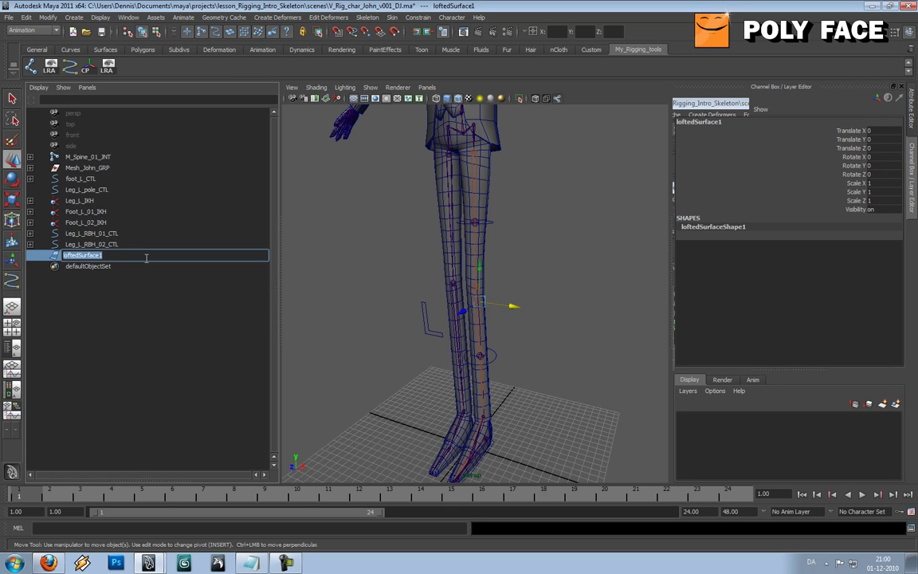
text(SFC)
key(Return)
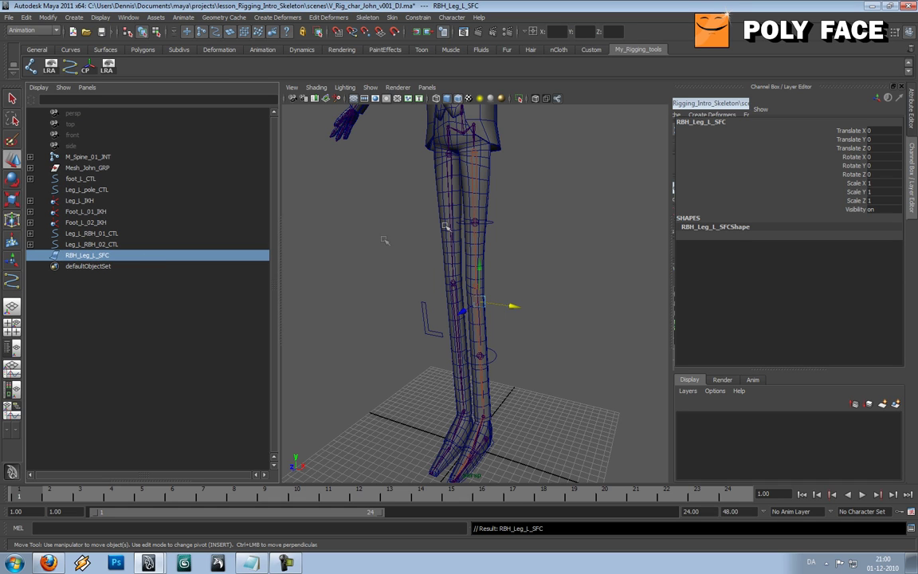
click(531, 206)
alt+middle_drag(532, 205, 544, 219)
scroll(546, 224, up, 3)
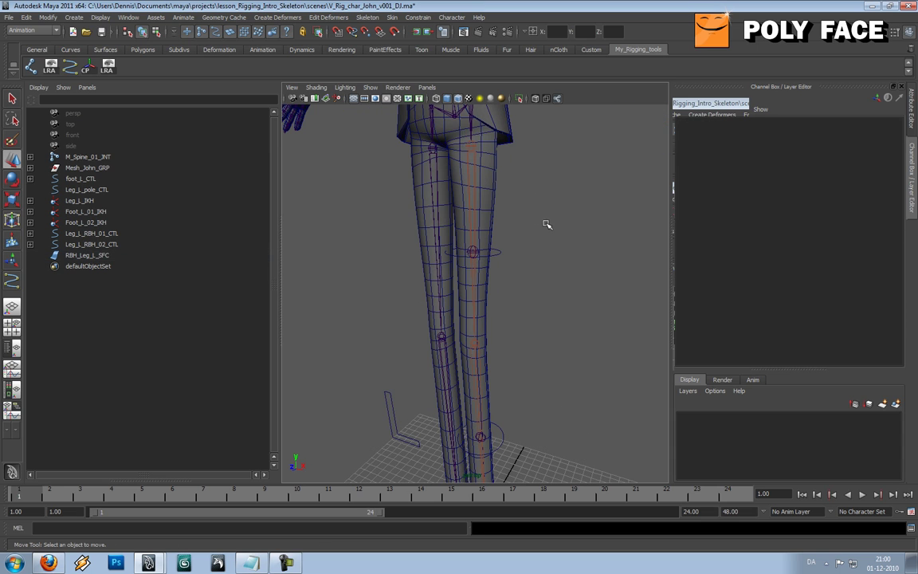
click(474, 148)
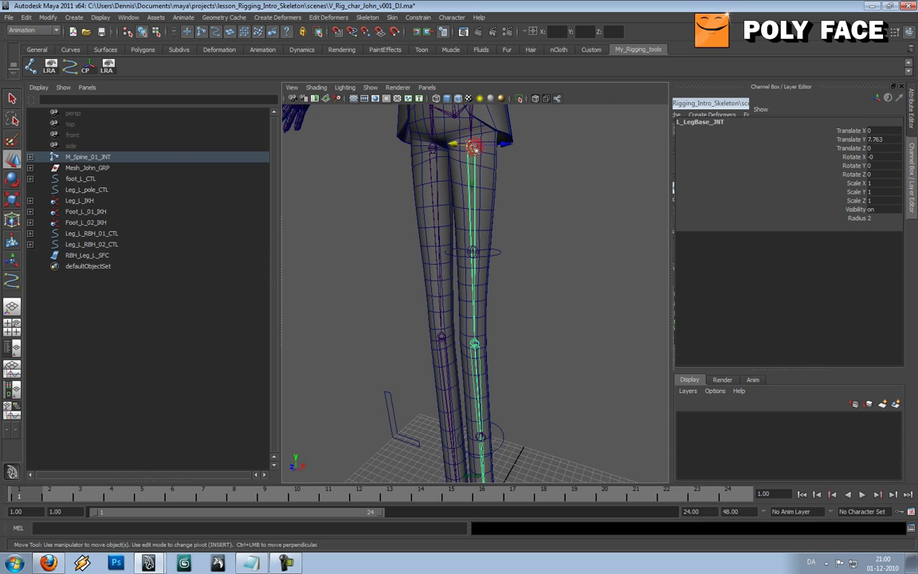
alt+right_drag(474, 147, 470, 185)
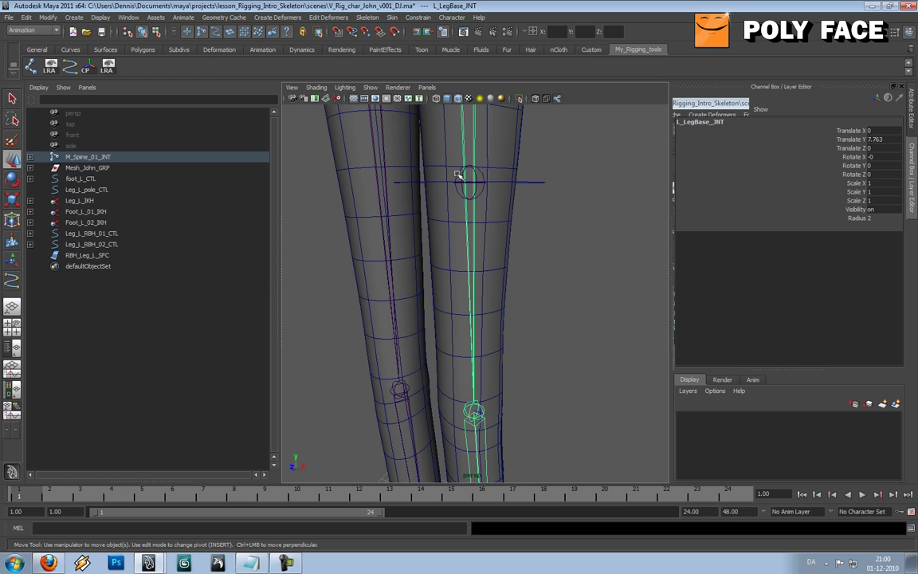
click(458, 176)
alt+drag(529, 313, 523, 191)
click(488, 267)
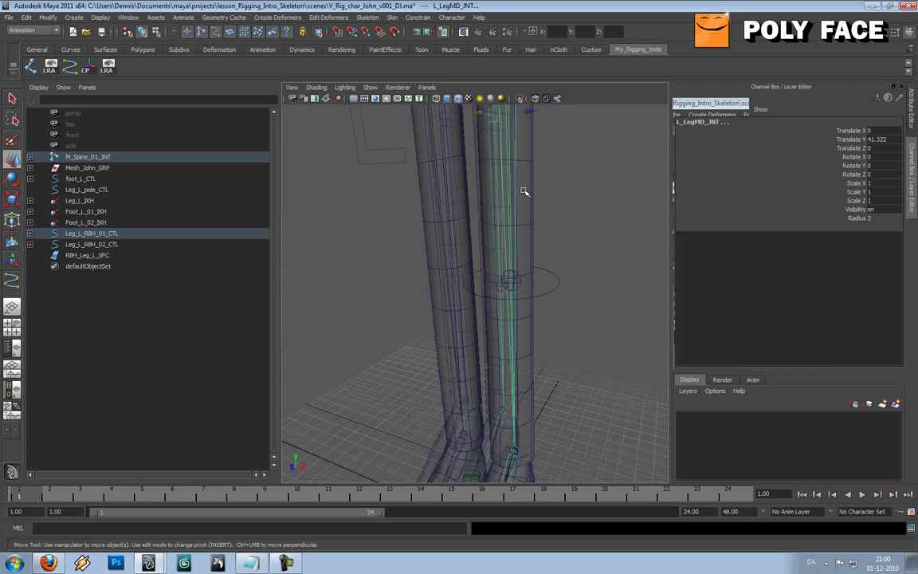
click(508, 280)
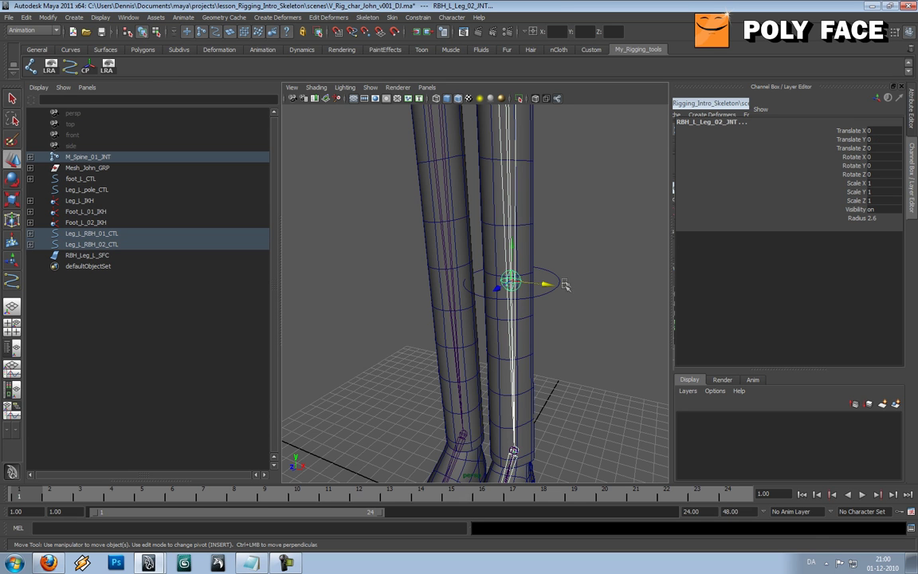
alt+middle_drag(555, 299, 508, 171)
scroll(508, 172, up, 4)
alt+middle_drag(514, 269, 527, 184)
scroll(527, 186, up, 3)
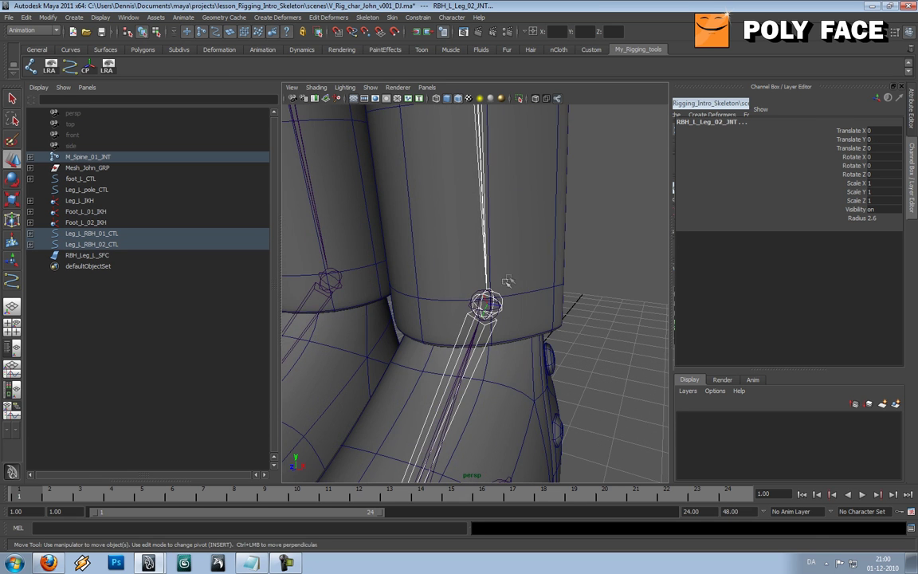
click(499, 295)
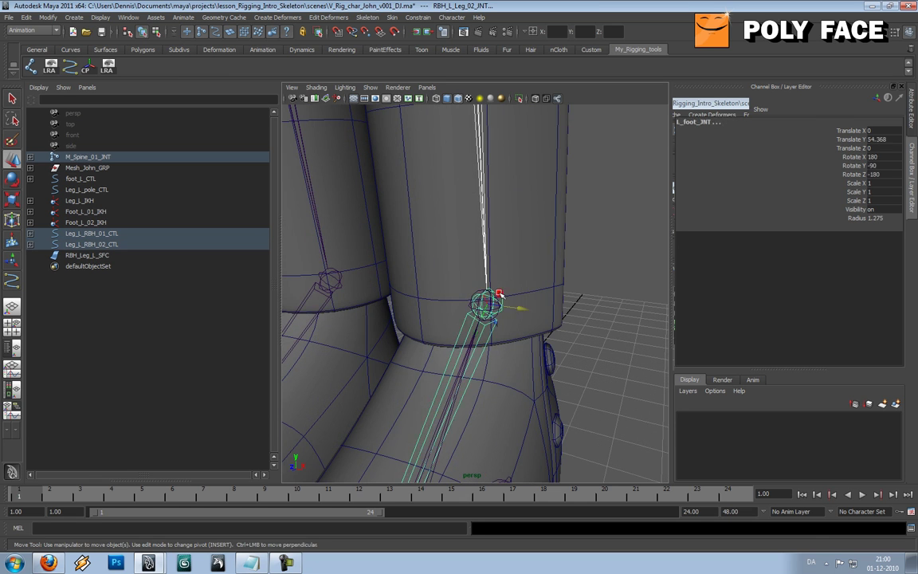
- Select the RBH_Leg_L_SFC surface and add the L_LegBase_JNT hip joint to the selection
click(92, 256)
scroll(507, 227, down, 8)
alt+middle_drag(503, 198, 513, 224)
scroll(513, 224, up, 4)
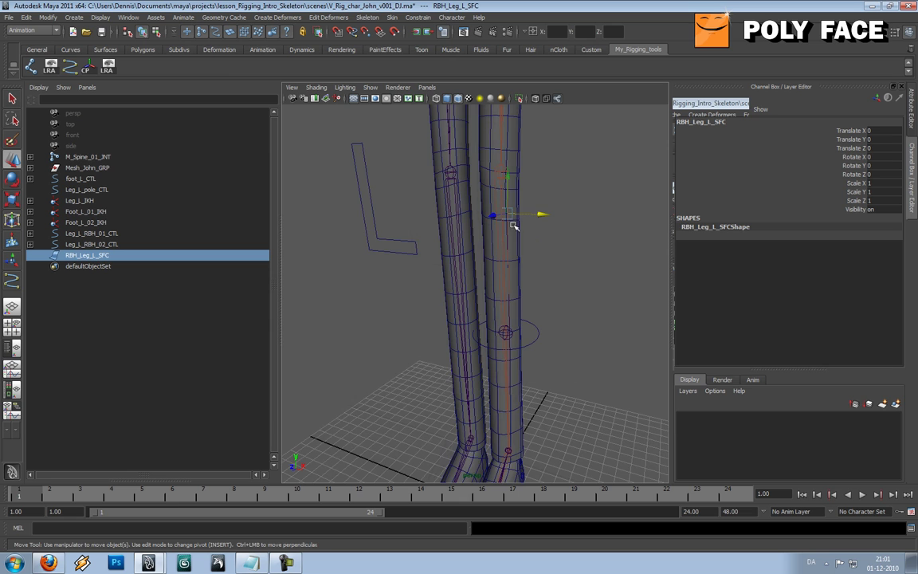
alt+drag(514, 226, 488, 273)
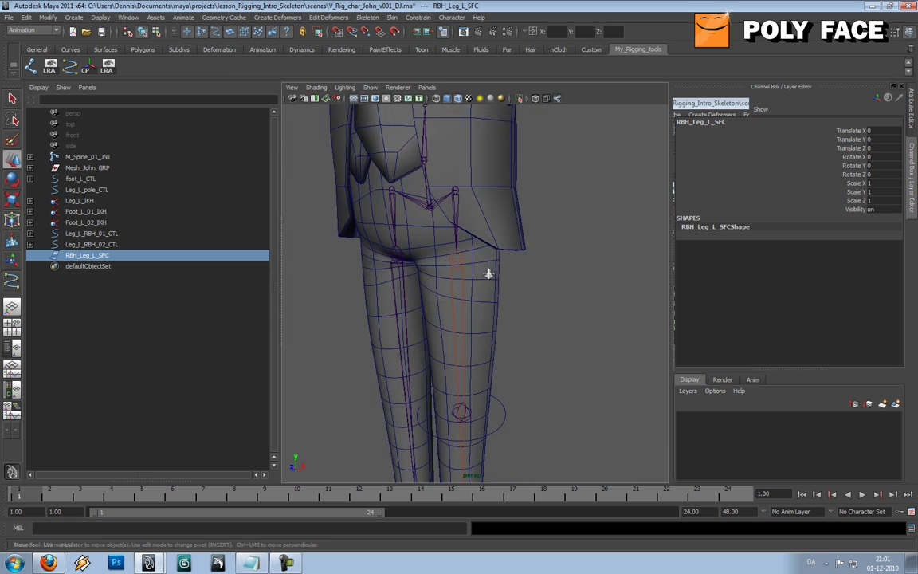
scroll(489, 273, up, 4)
shift+click(438, 216)
scroll(493, 289, down, 5)
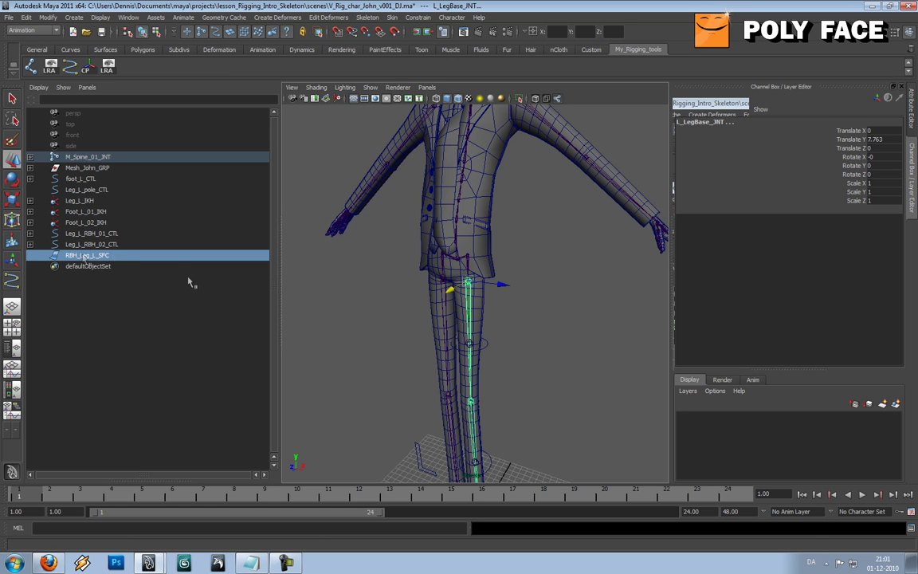
- Add the upper ribbon joint RBH_L_Leg_01_JNT and the knee joint L_LegMD_JNT to the selection
alt+middle_drag(492, 297, 498, 241)
scroll(498, 242, up, 8)
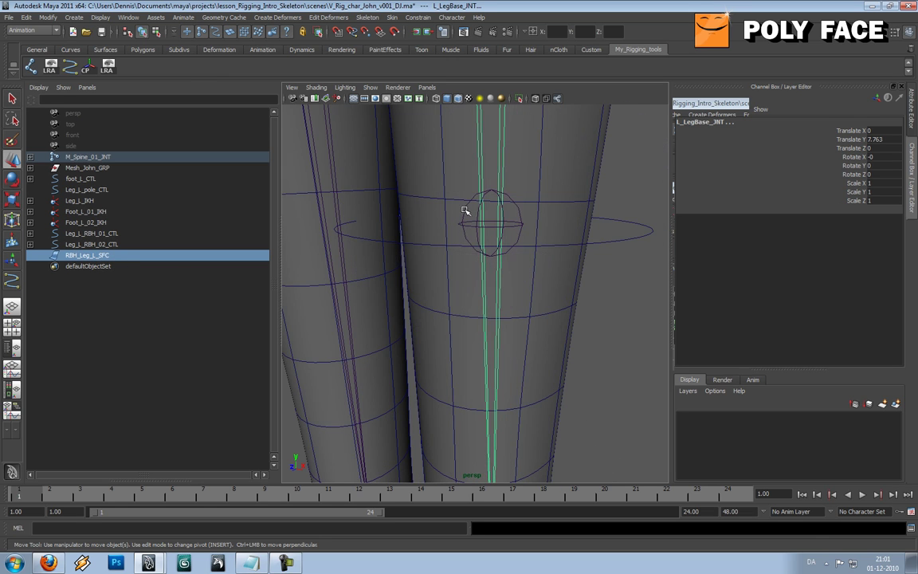
click(467, 208)
alt+drag(492, 328, 473, 296)
click(473, 298)
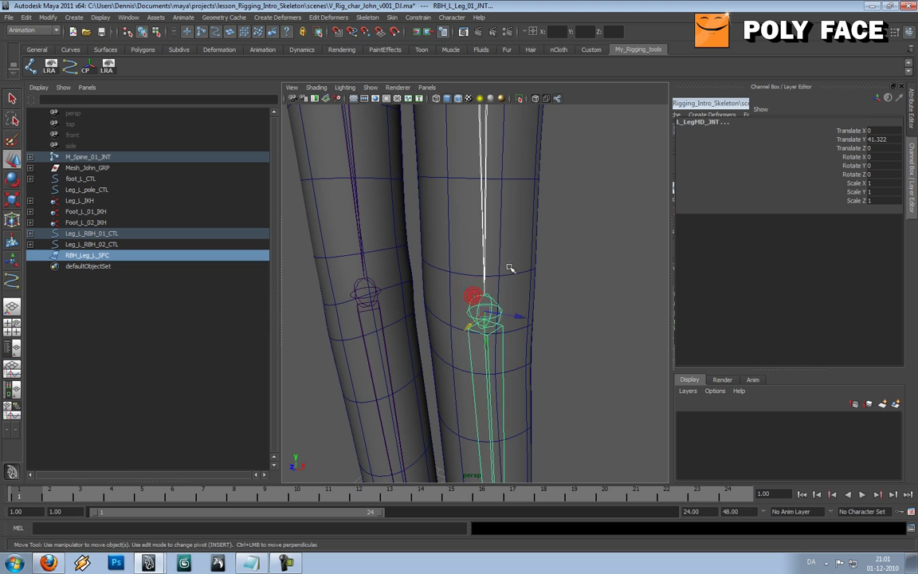
alt+drag(508, 266, 518, 189)
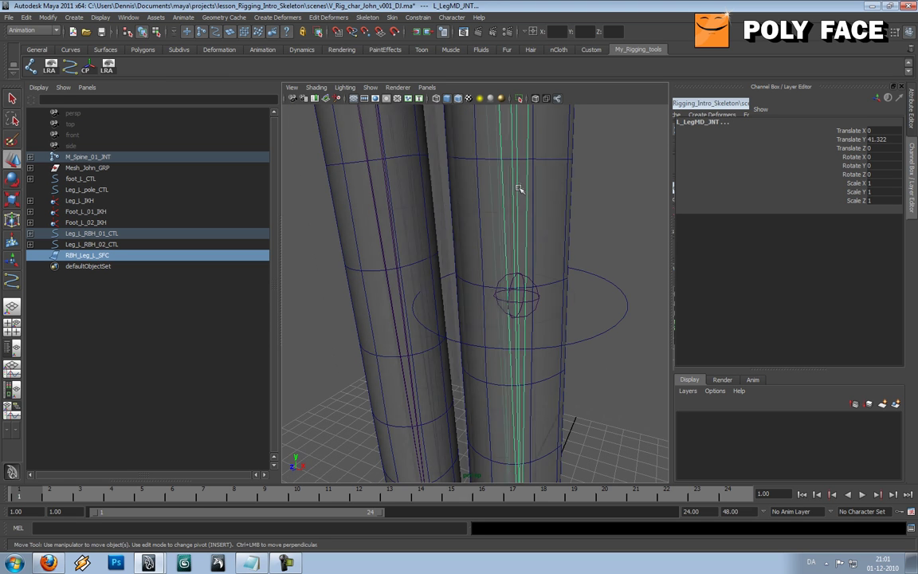
- Add the lower ribbon joint RBH_L_Leg_02_JNT and the ankle joint L_foot_JNT to the selection
click(497, 279)
alt+drag(500, 279, 520, 253)
alt+middle_drag(521, 255, 497, 202)
alt+right_drag(498, 202, 497, 169)
shift+click(517, 336)
alt+middle_drag(497, 170, 507, 262)
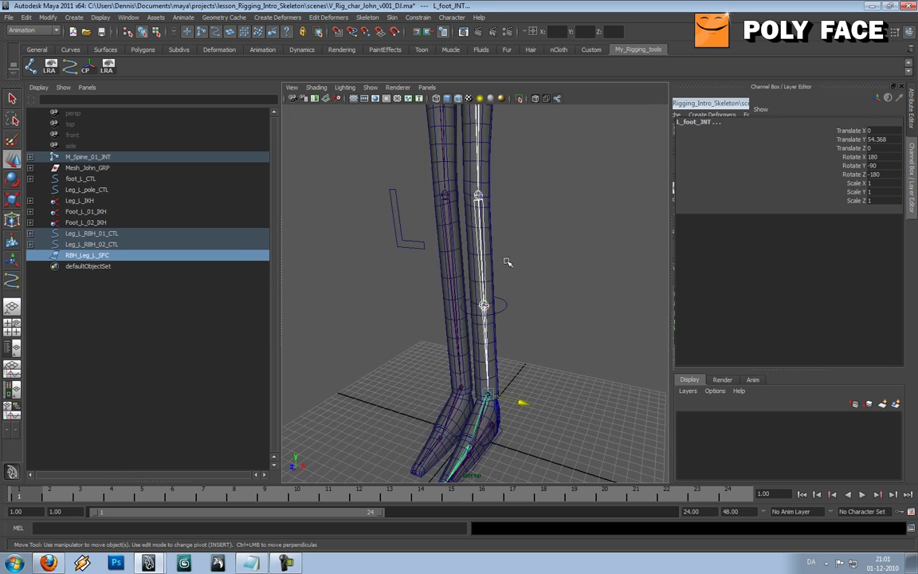
alt+right_drag(506, 262, 486, 223)
- Smooth-bind the leg surface to the selected joints only, with Normalize Weights set to Interactive, and close the bind options
click(392, 17)
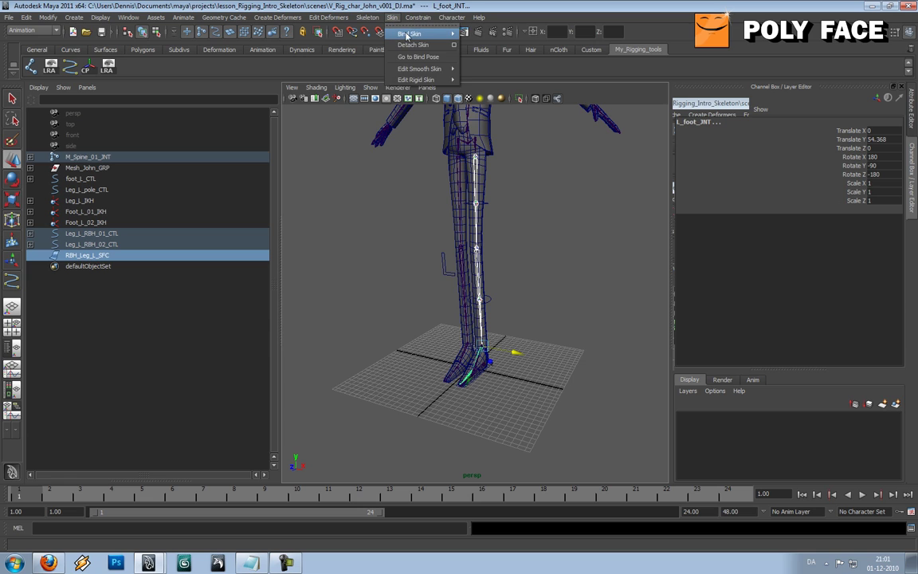
mouse_move(407, 35)
click(533, 40)
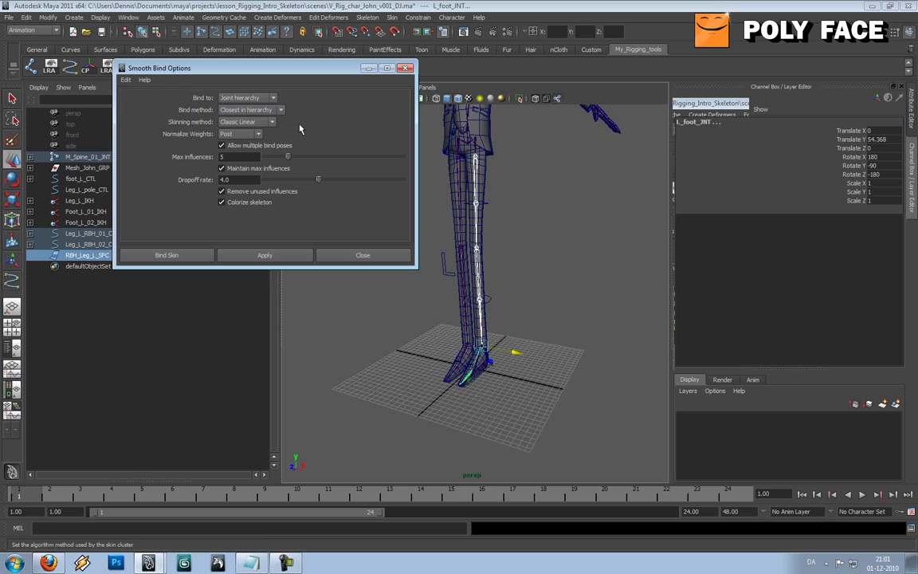
click(249, 98)
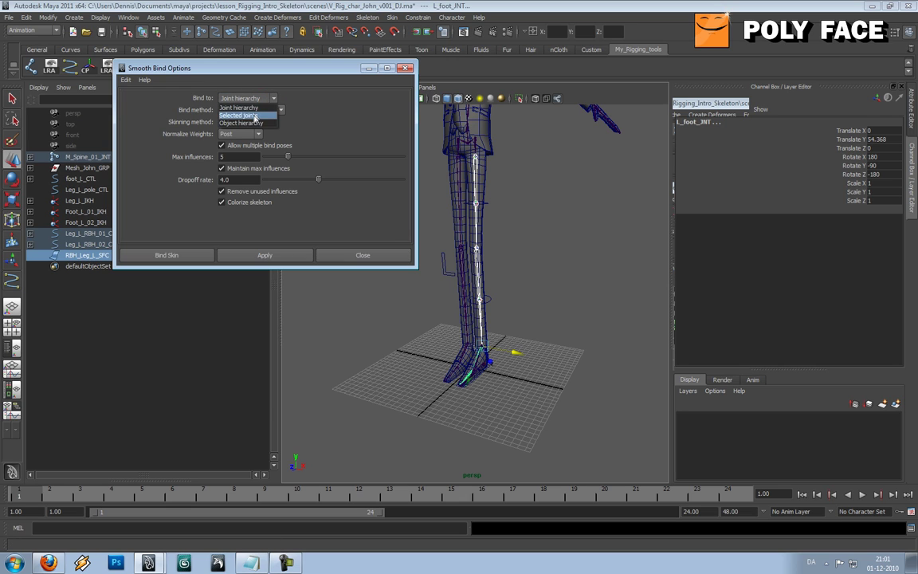
click(254, 117)
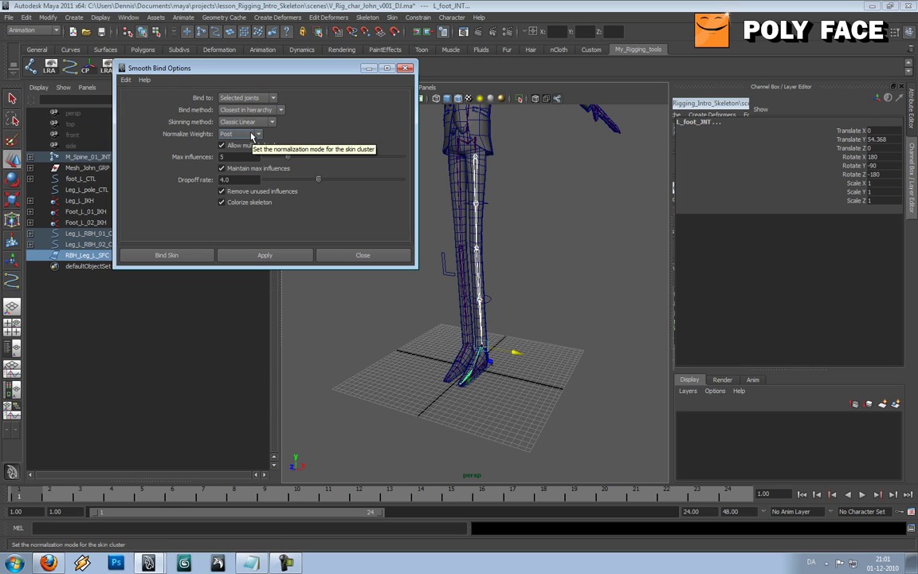
click(252, 135)
click(247, 151)
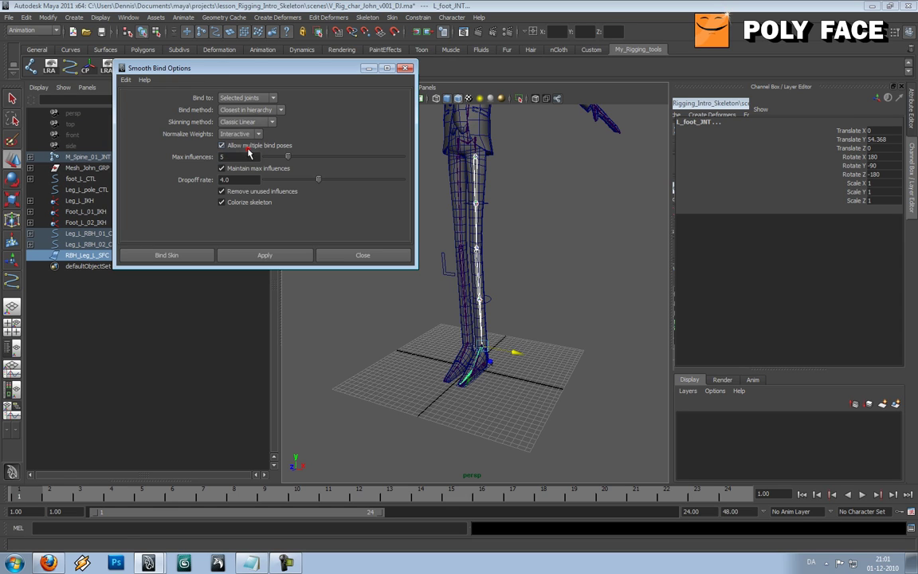
click(246, 135)
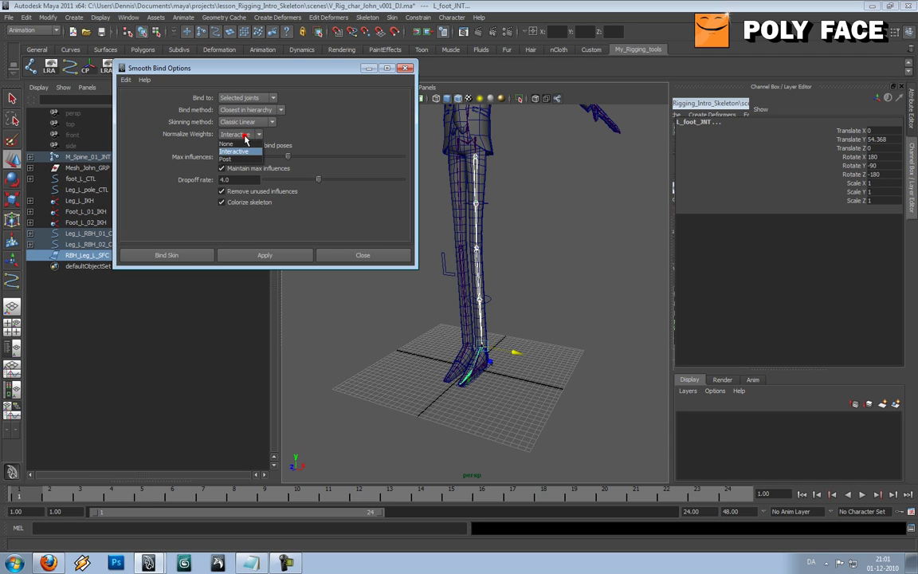
click(246, 139)
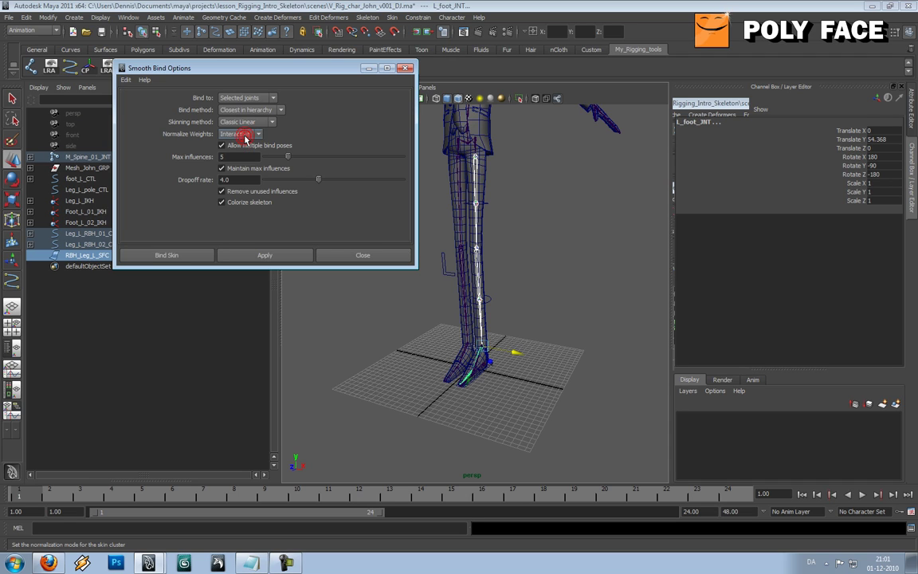
click(276, 258)
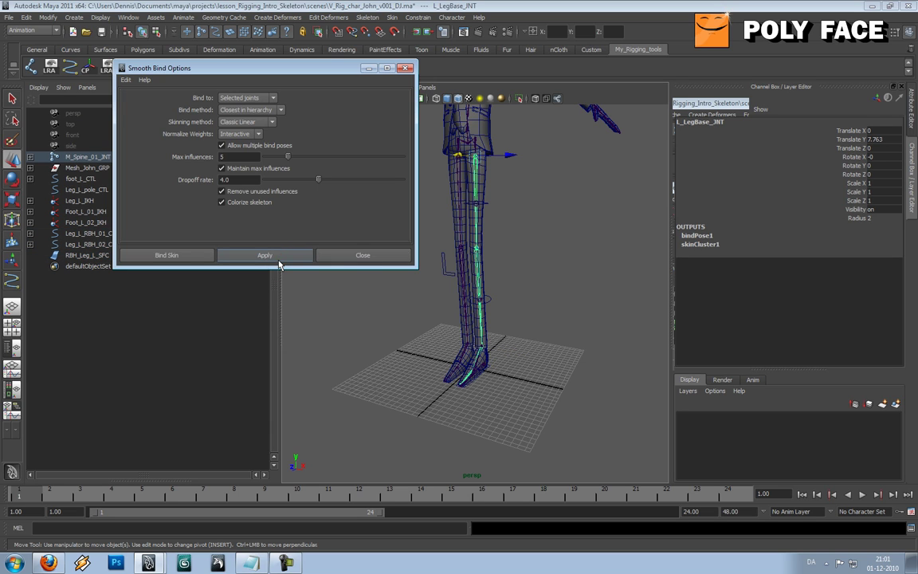
click(360, 255)
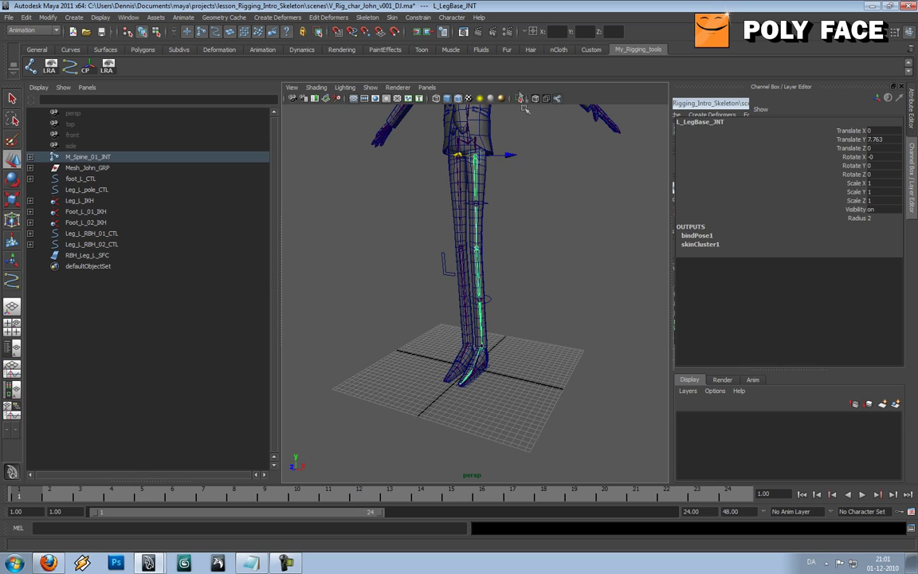
- Test-move the upper leg control Leg_L_RBH_01_CTL 18 units in X and undo the move
click(523, 229)
click(488, 205)
alt+drag(517, 221, 561, 207)
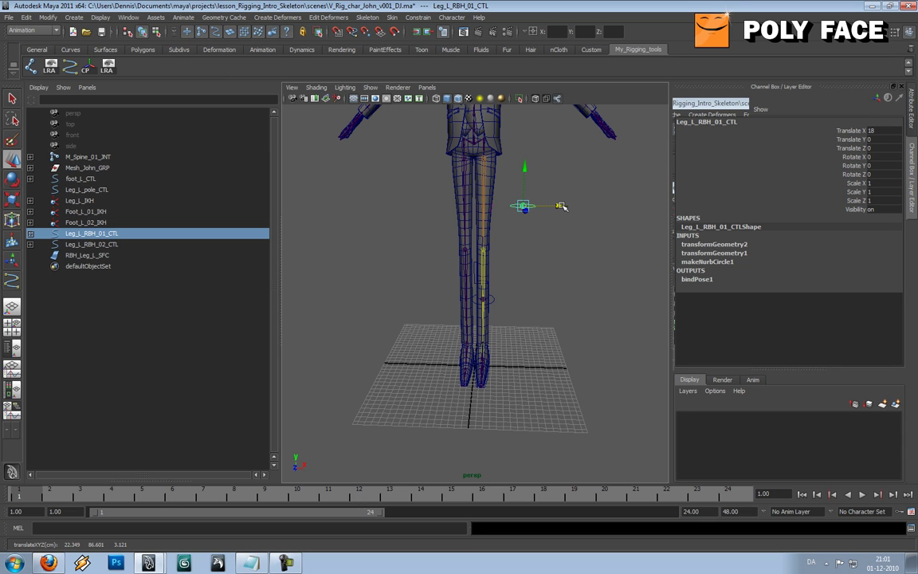
key(ctrl+z)
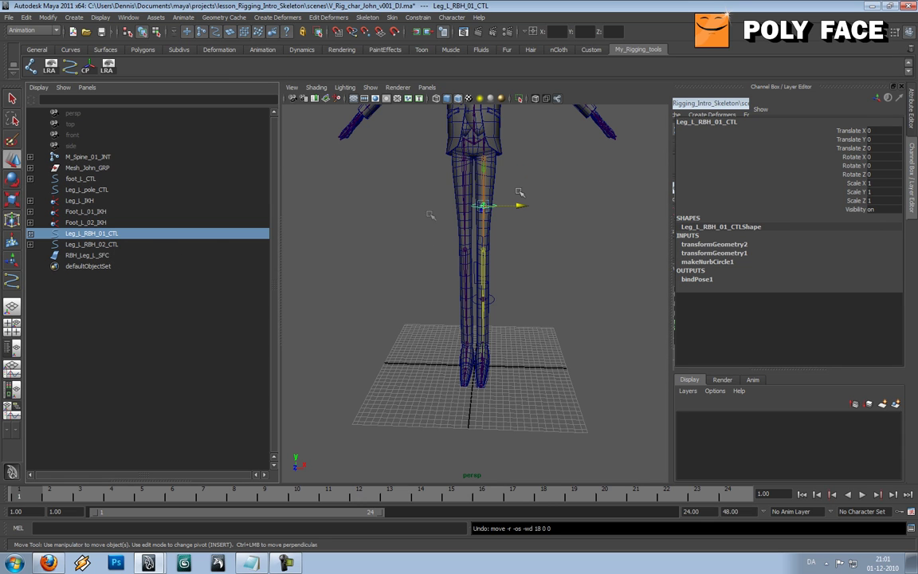
scroll(521, 191, up, 3)
alt+middle_drag(520, 190, 514, 206)
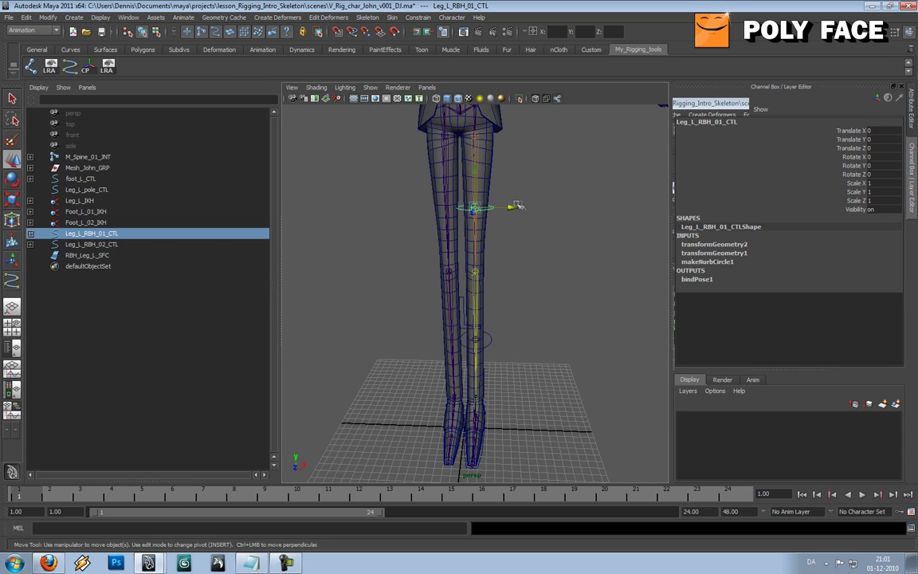
click(104, 254)
click(522, 103)
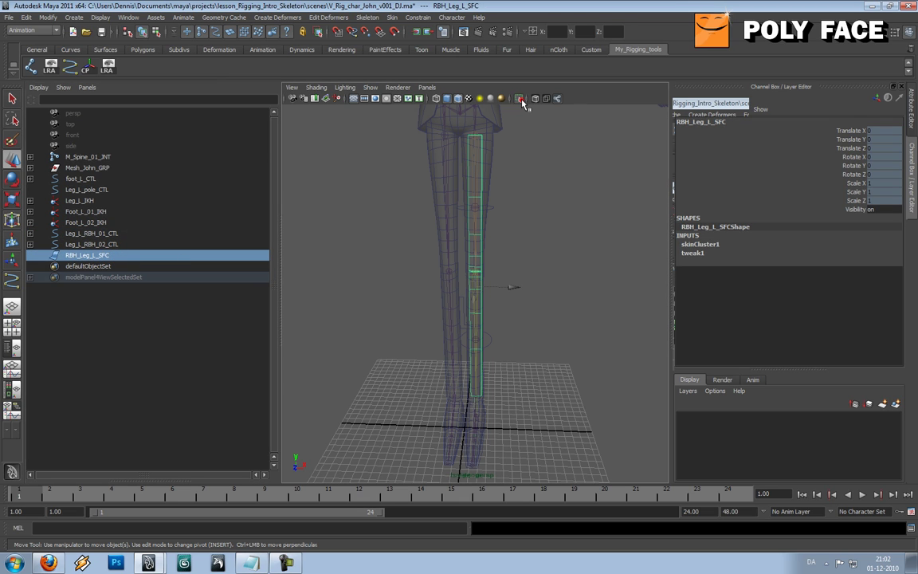
click(521, 104)
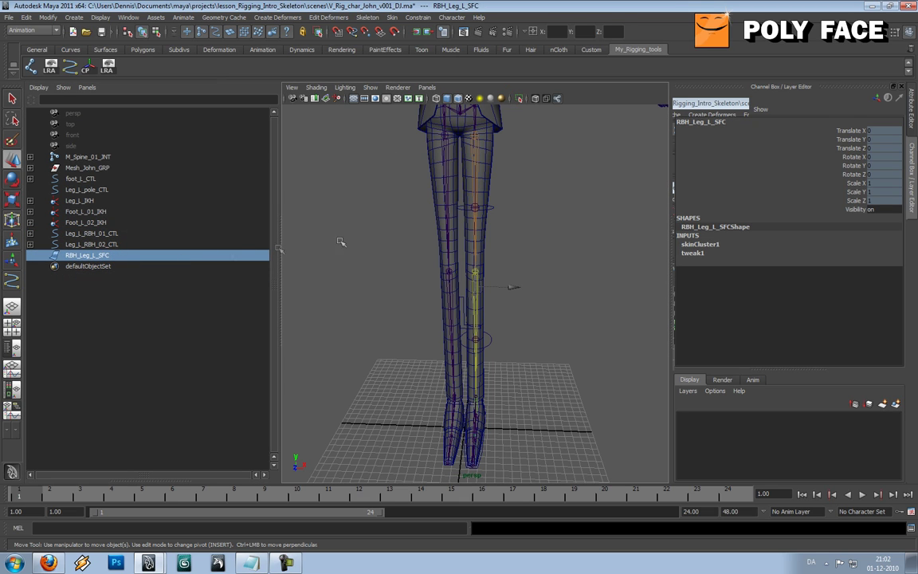
- Hide the character's pants mesh pants_GEO so the left leg's joints and ribbon surface are exposed
click(486, 185)
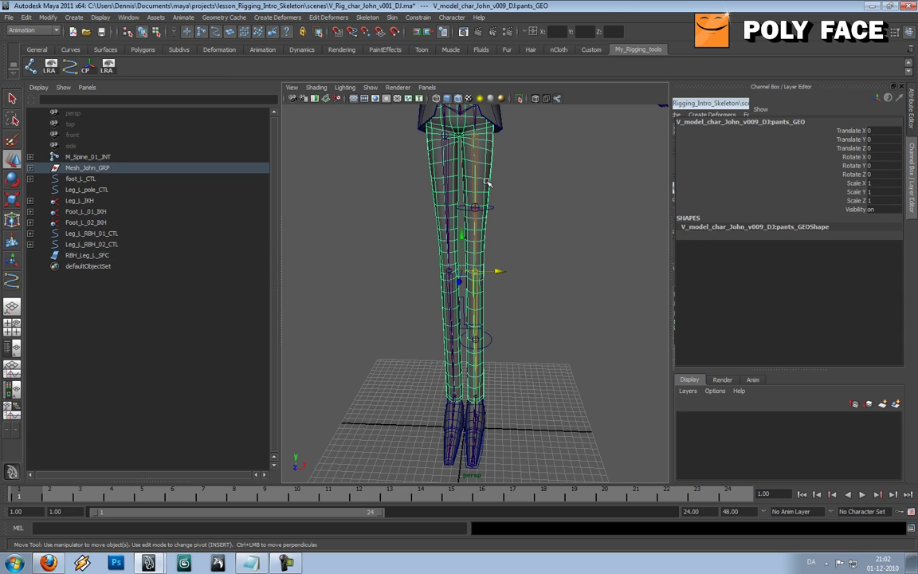
key(shift+h)
key(ctrl+h)
- Test-move the upper leg control Leg_L_RBH_01_CTL by -2 units in X
click(496, 209)
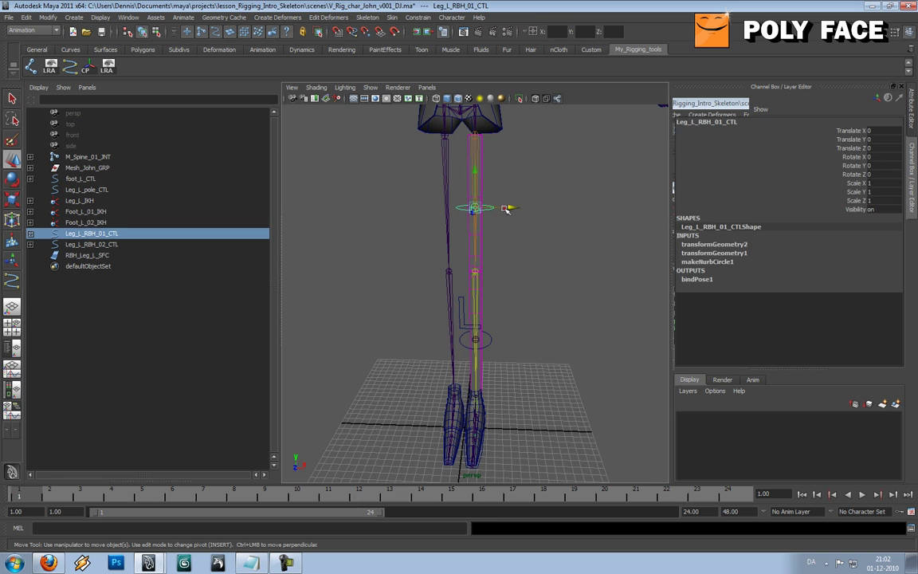
drag(505, 208, 496, 191)
scroll(494, 237, up, 5)
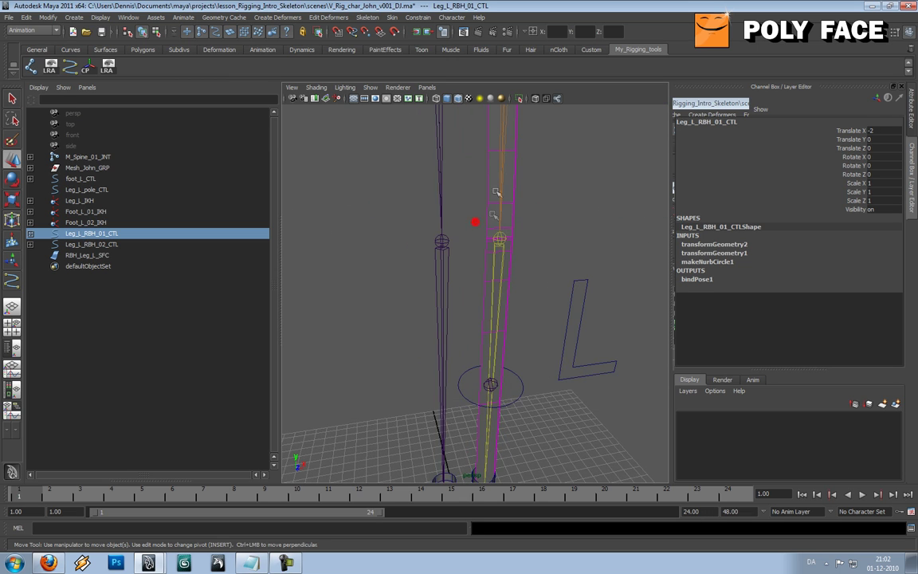
scroll(496, 192, down, 3)
alt+middle_drag(483, 234, 489, 288)
scroll(489, 289, up, 2)
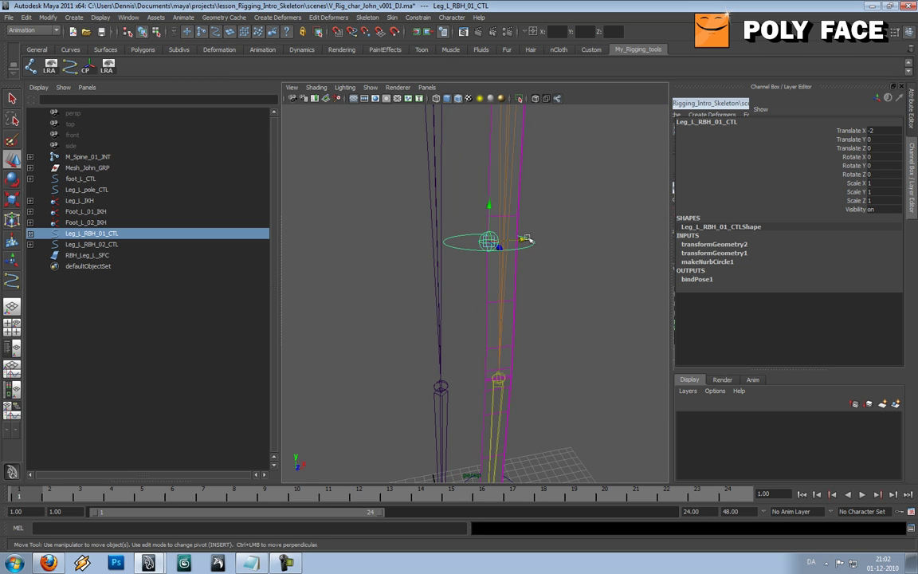
- Test-move the upper leg control farther in negative X twice, and undo these moves and the earlier 2-unit move
drag(526, 239, 338, 239)
key(ctrl+z)
alt+drag(435, 241, 395, 259)
drag(472, 263, 356, 255)
key(ctrl+z)
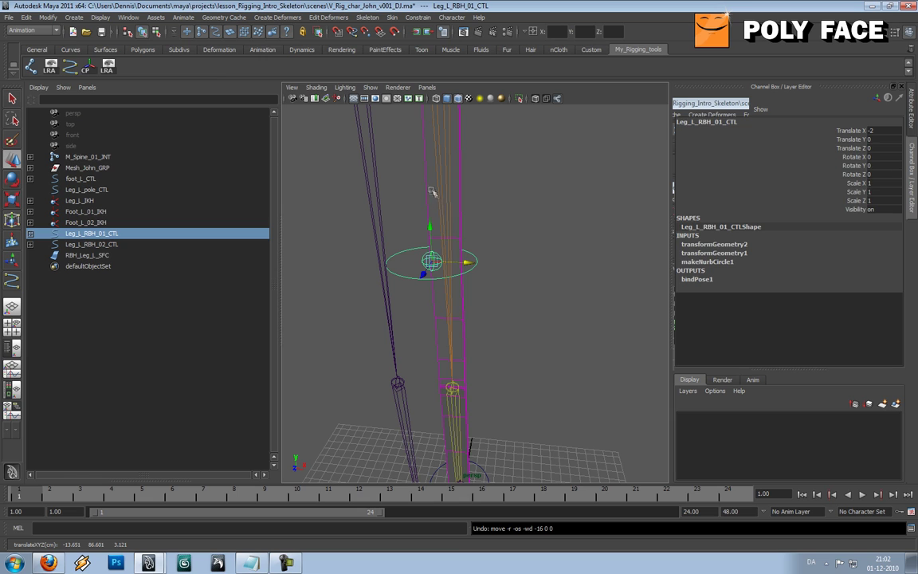
click(387, 164)
key(ctrl+z)
key(ctrl+z)
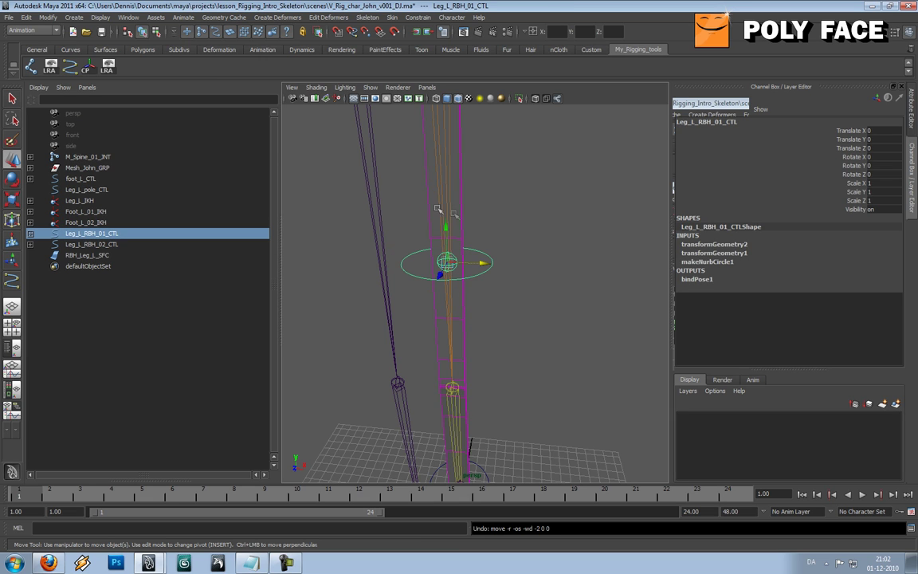
- Select the ribbon surface RBH_Leg_L_SFC and add the Paint Skin Weights Tool to the My_Rigging_tools shelf
click(428, 186)
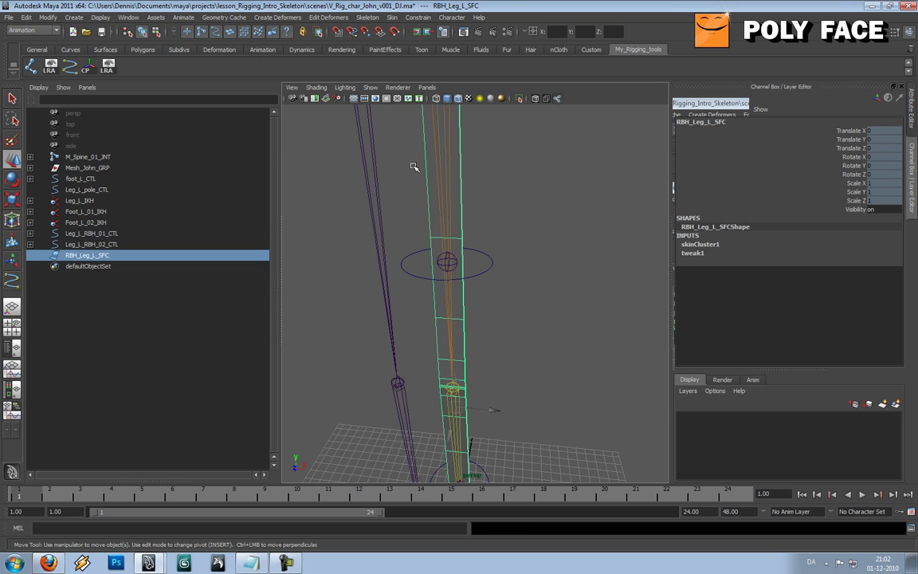
click(418, 17)
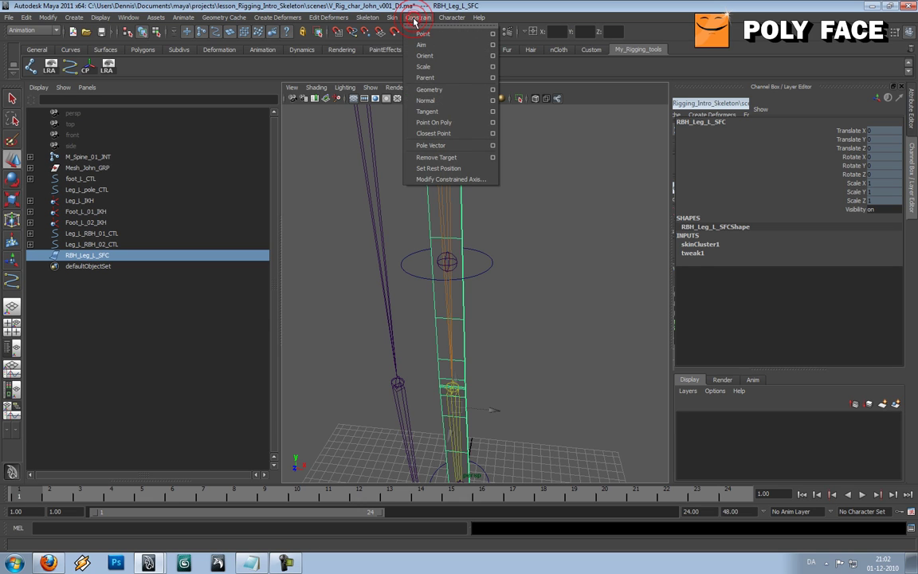
mouse_move(392, 17)
mouse_move(404, 35)
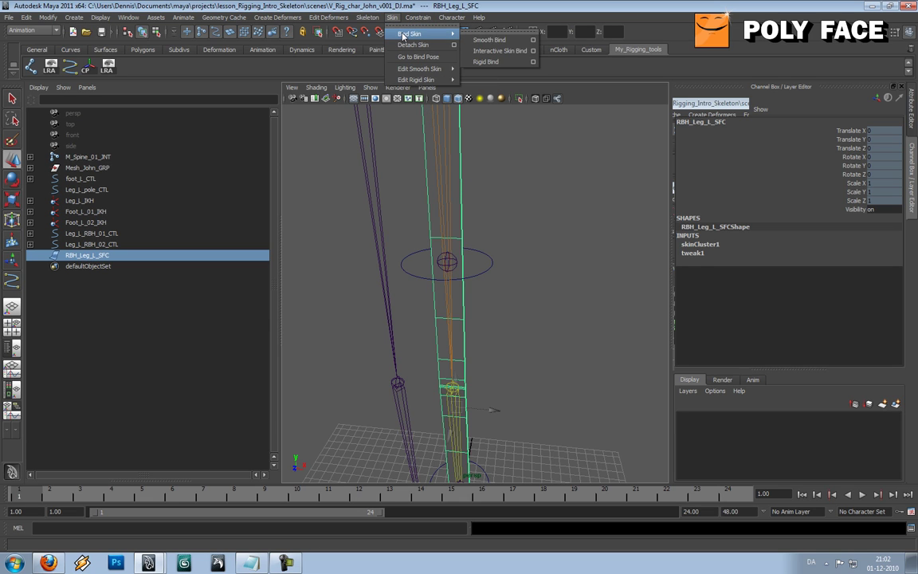
mouse_move(415, 72)
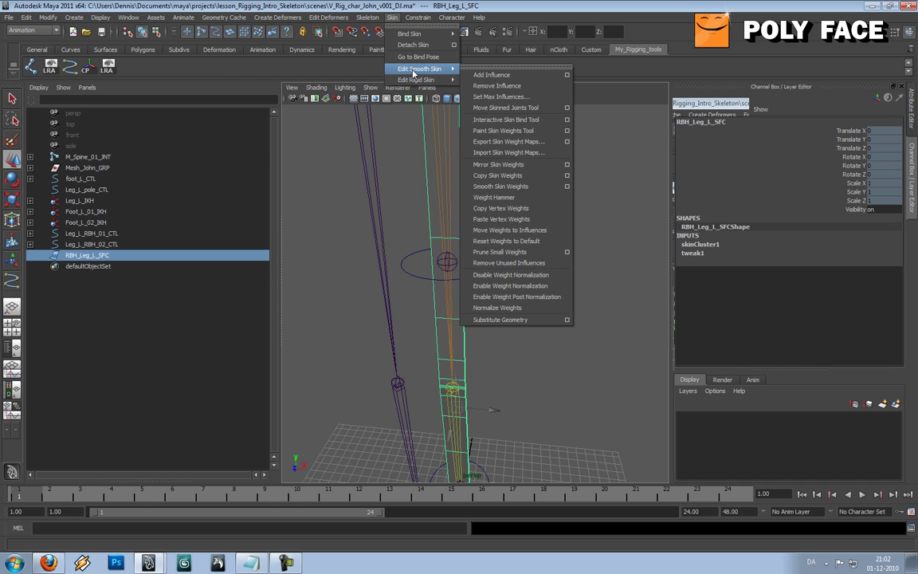
click(567, 130)
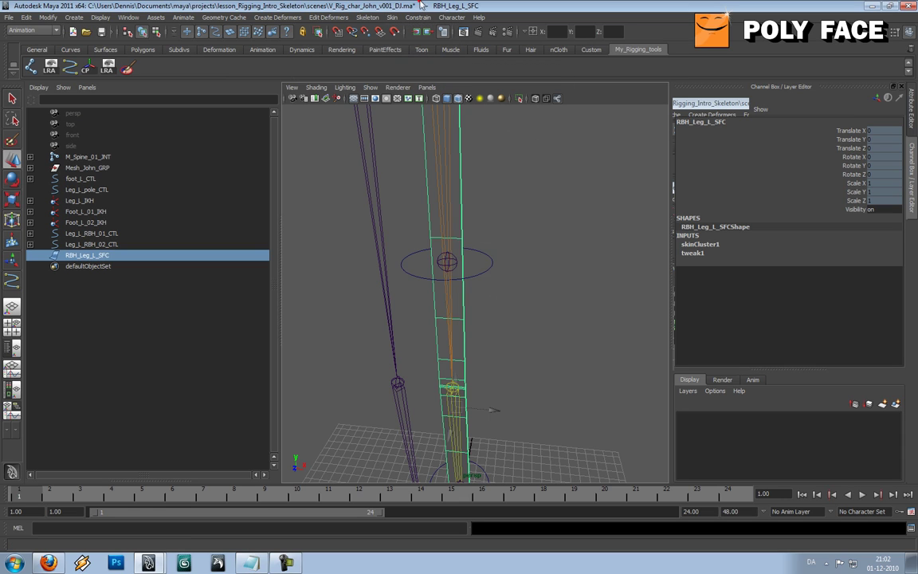
- Open the Paint Skin Weights Tool settings for the leg surface and hide the Outliner
double_click(128, 69)
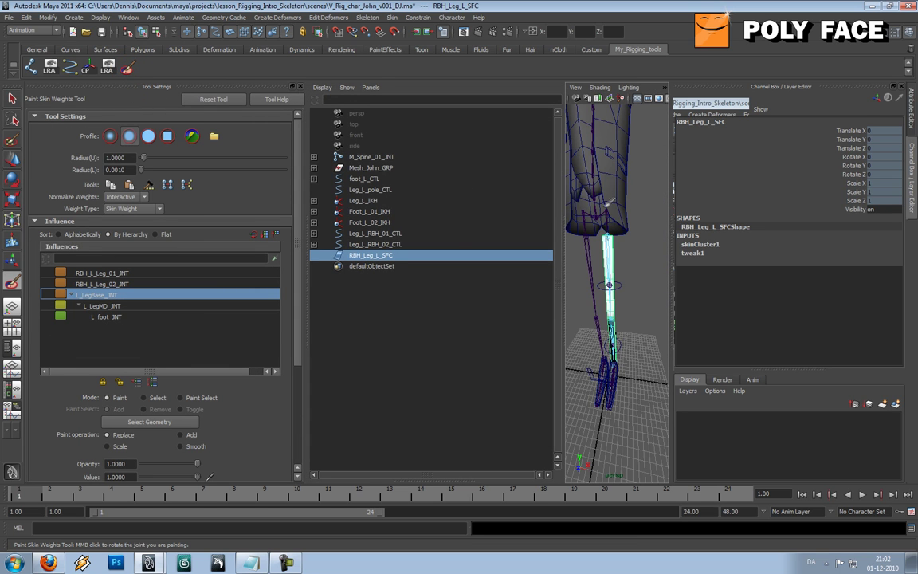
click(300, 89)
mouse_move(464, 238)
alt+mouse_down()
mouse_move(498, 246)
mouse_move(470, 231)
alt+mouse_up()
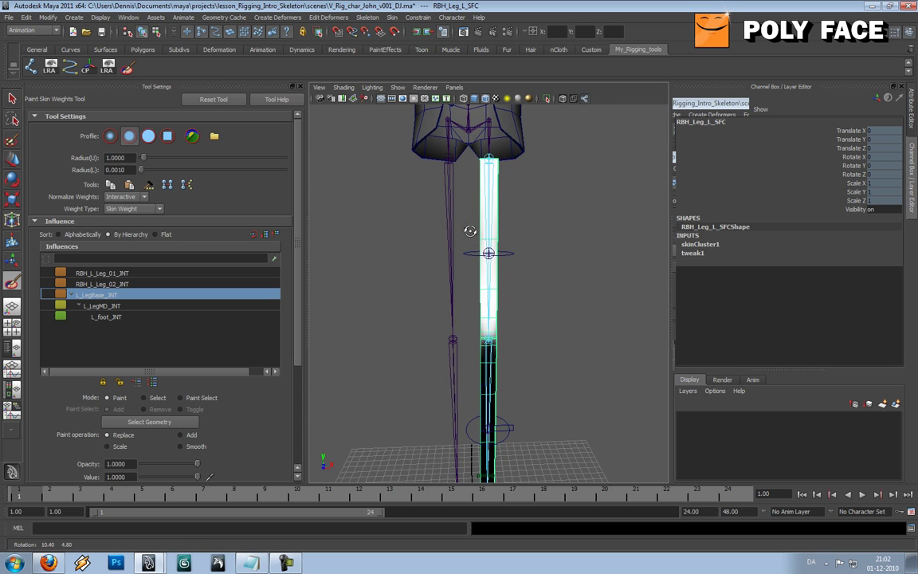
- Paint RBH_L_Leg_01_JNT influence at value 1 onto the ribbon surface around the upper leg control
click(128, 284)
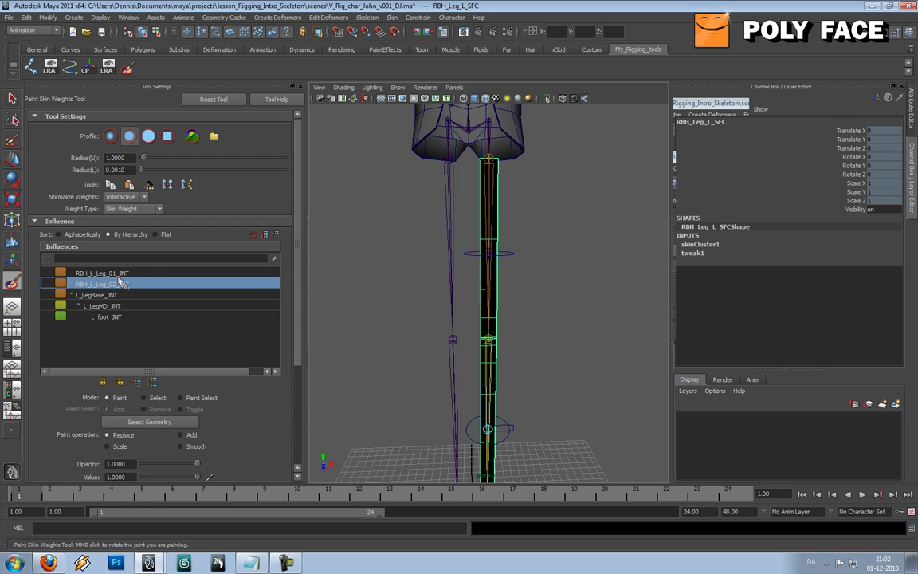
click(112, 274)
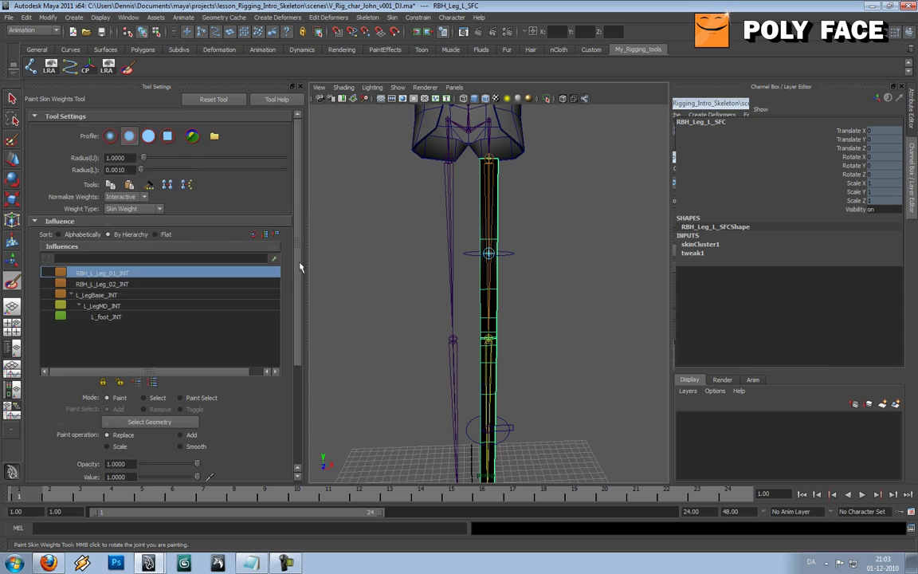
drag(299, 263, 291, 325)
mouse_move(473, 268)
alt+mouse_down()
mouse_move(459, 272)
mouse_move(472, 269)
alt+mouse_up()
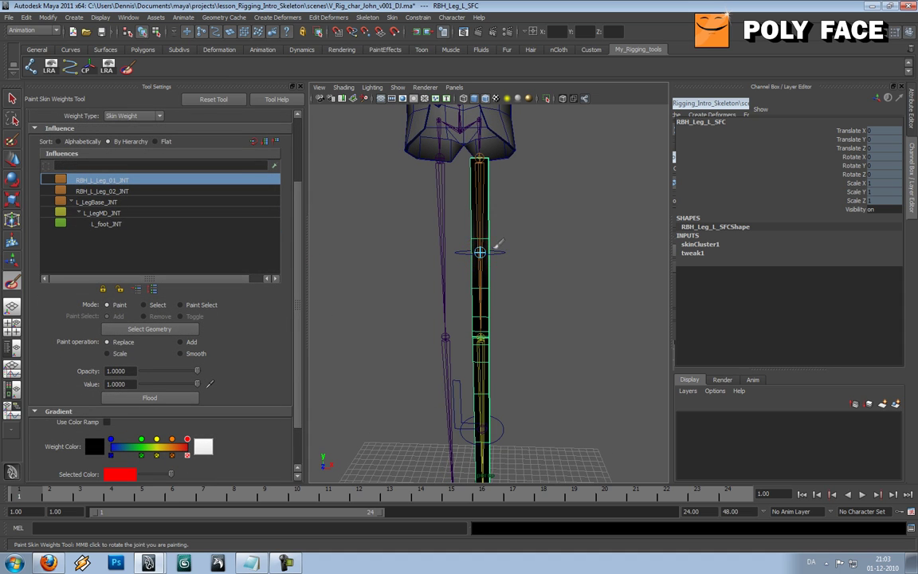
drag(485, 237, 434, 249)
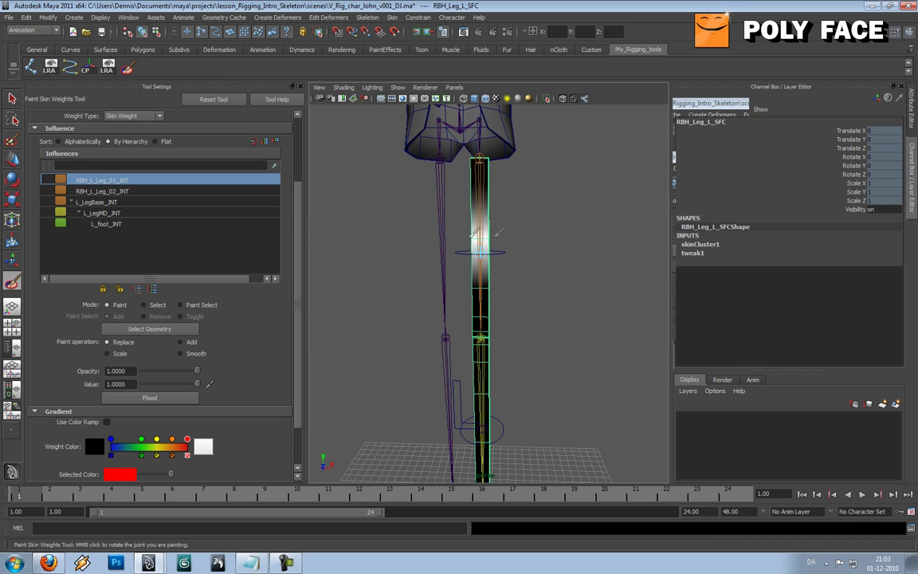
- Set the paint value to 0.5 and paint RBH_L_Leg_01_JNT influence above and below the fully weighted area
alt+drag(430, 208, 424, 261)
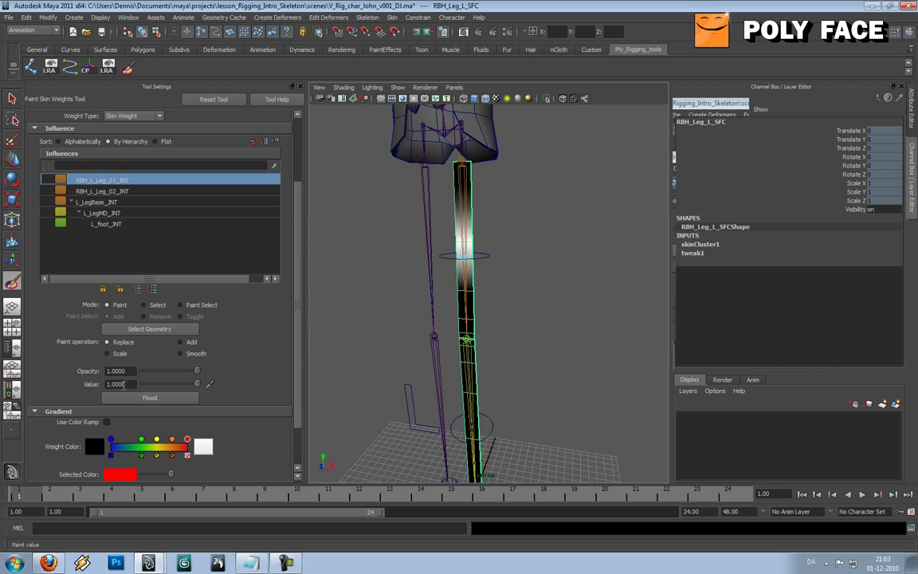
drag(120, 383, 77, 383)
text(0.5)
key(Return)
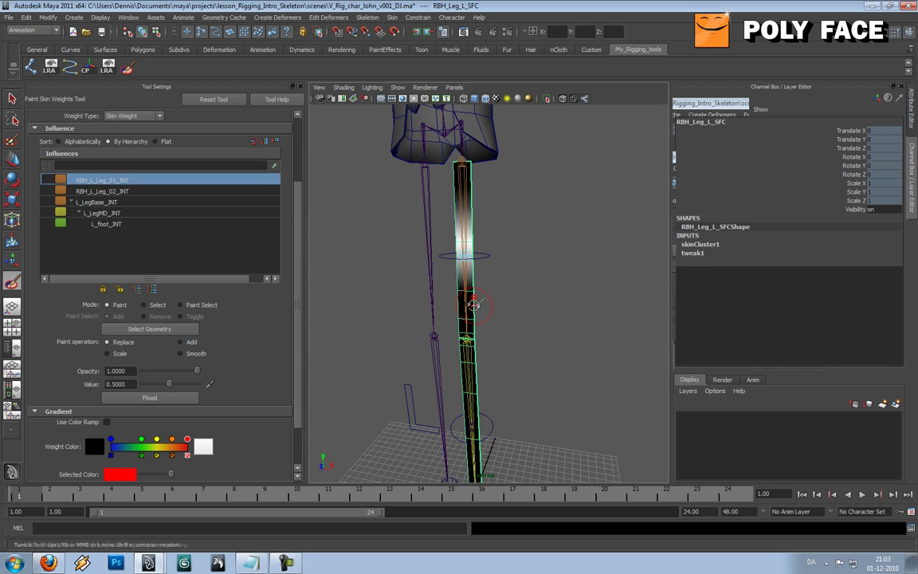
alt+drag(427, 273, 485, 296)
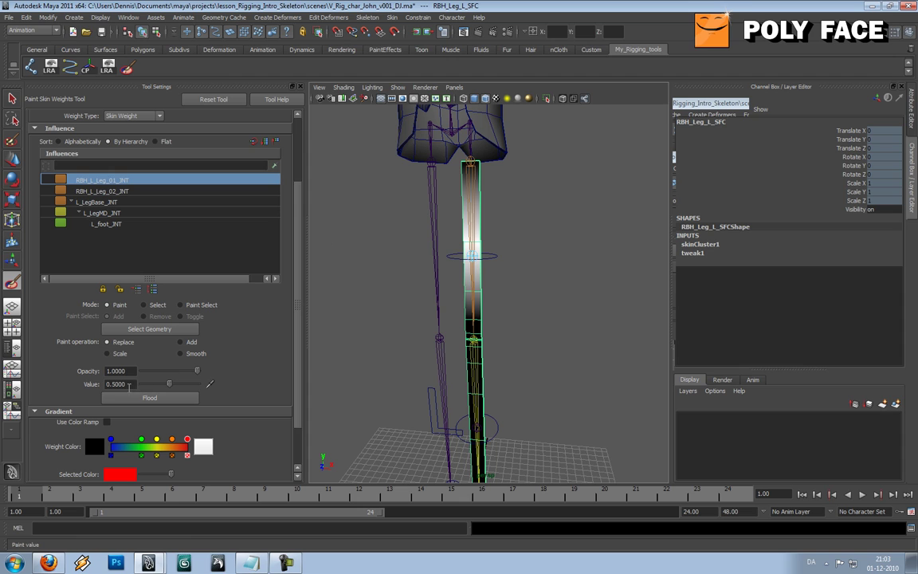
- Set the paint value to 0.25 and paint RBH_L_Leg_01_JNT influence on the surface just above the knee
double_click(117, 383)
text(0.25)
key(Return)
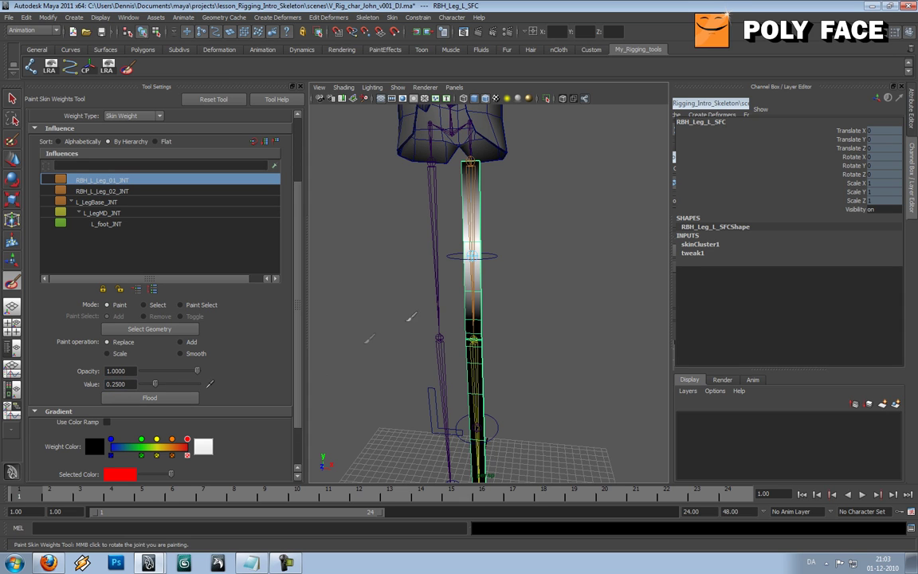
alt+right_drag(418, 265, 467, 331)
alt+middle_drag(467, 332, 467, 263)
mouse_move(467, 261)
mouse_down()
mouse_move(455, 265)
mouse_move(476, 263)
mouse_up()
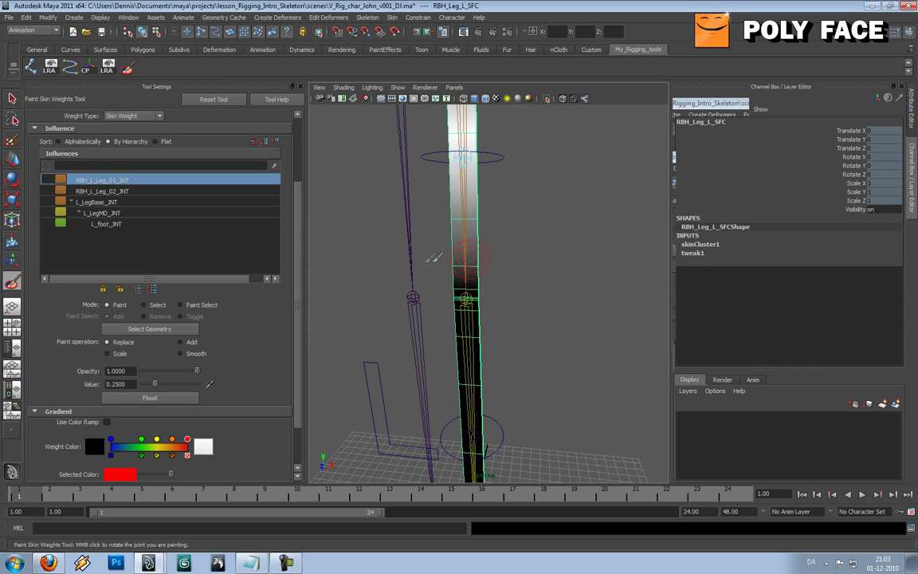
- Test-move the upper leg control Leg_L_RBH_01_CTL to as far as 14 units in X and undo the moves
key(w)
click(510, 165)
click(502, 159)
key(f)
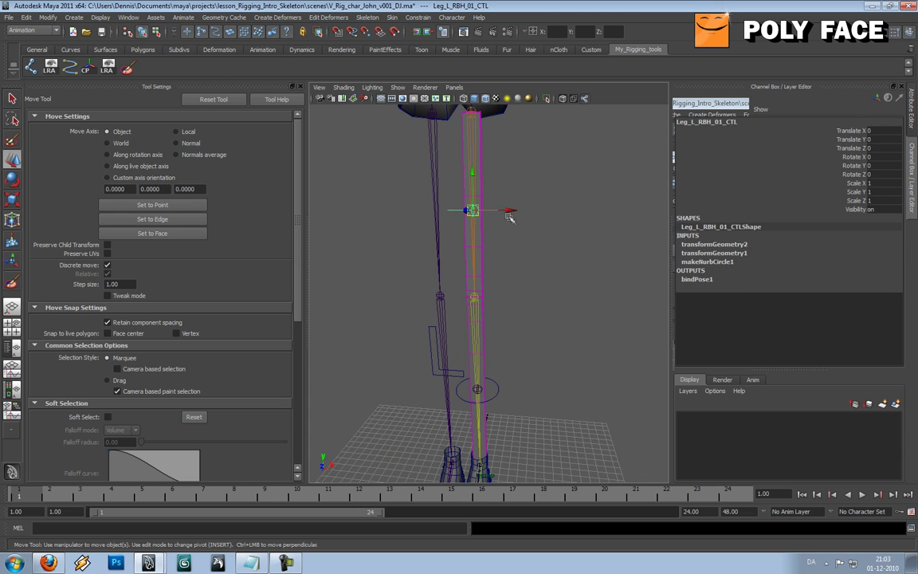
mouse_move(508, 217)
mouse_down()
mouse_move(588, 227)
mouse_move(459, 223)
mouse_move(586, 231)
mouse_move(519, 230)
mouse_up()
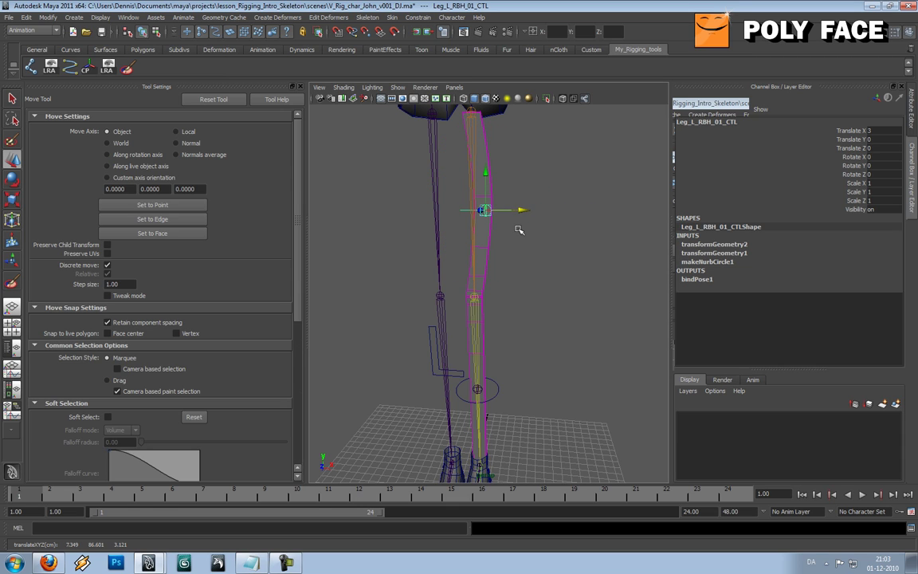
alt+drag(518, 230, 471, 214)
key(ctrl+z)
key(ctrl+z)
key(ctrl+z)
key(ctrl+z)
key(ctrl+z)
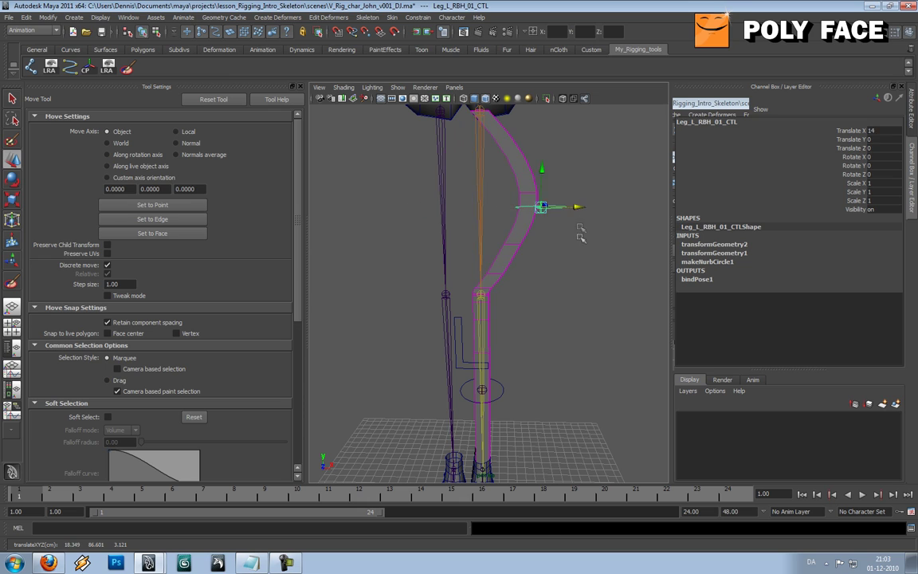
- Test-move the lower leg control Leg_L_RBH_02_CTL by -11 units along its own Z axis and undo the move
click(503, 391)
drag(520, 391, 486, 406)
key(ctrl+z)
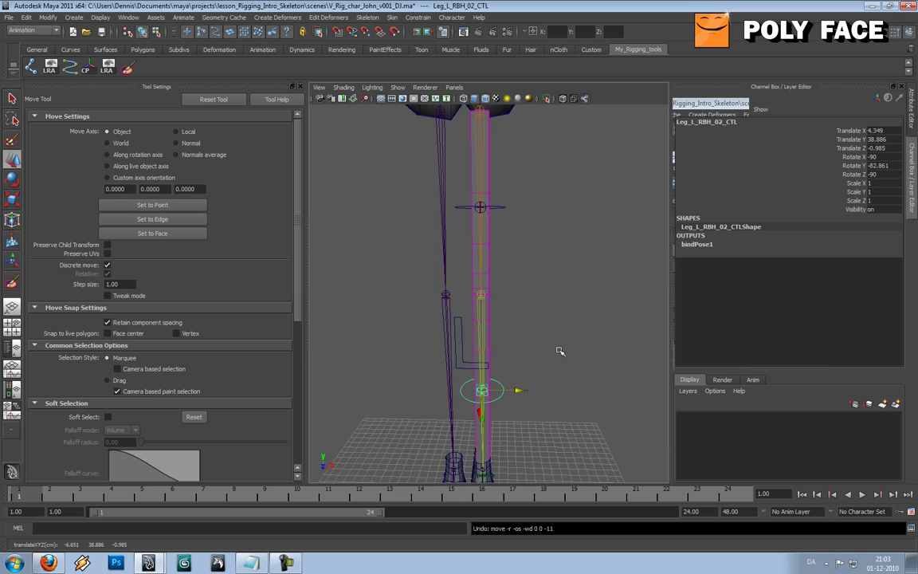
- Reselect the ribbon surface RBH_Leg_L_SFC at the lower leg and reactivate the Paint Skin Weights Tool
alt+middle_drag(559, 351, 558, 261)
scroll(558, 261, up, 3)
click(486, 322)
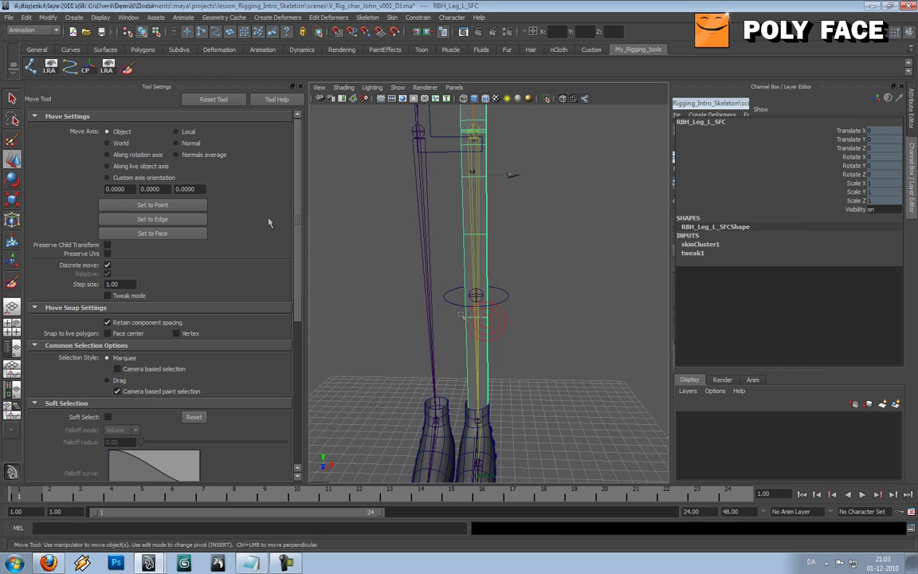
click(126, 69)
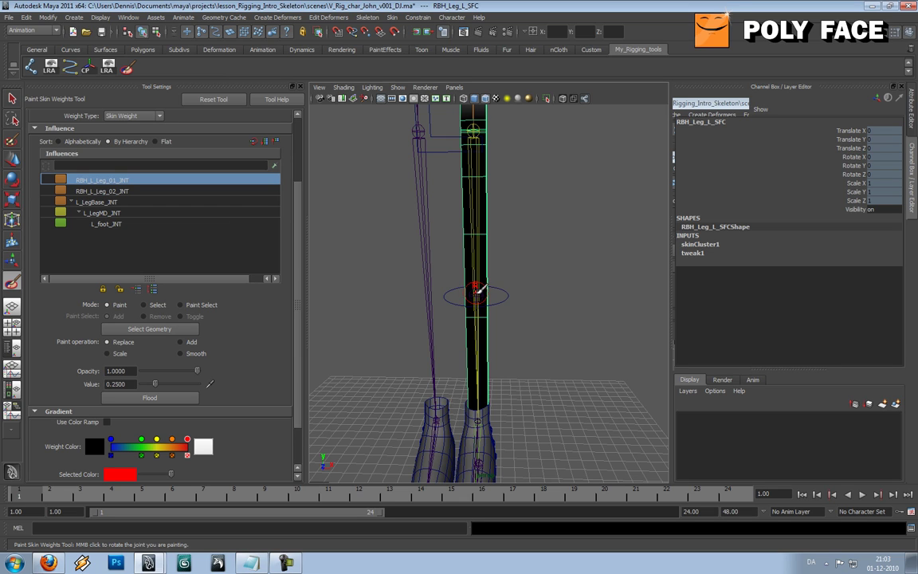
ctrl+right_click(476, 293)
ctrl+right_click(474, 294)
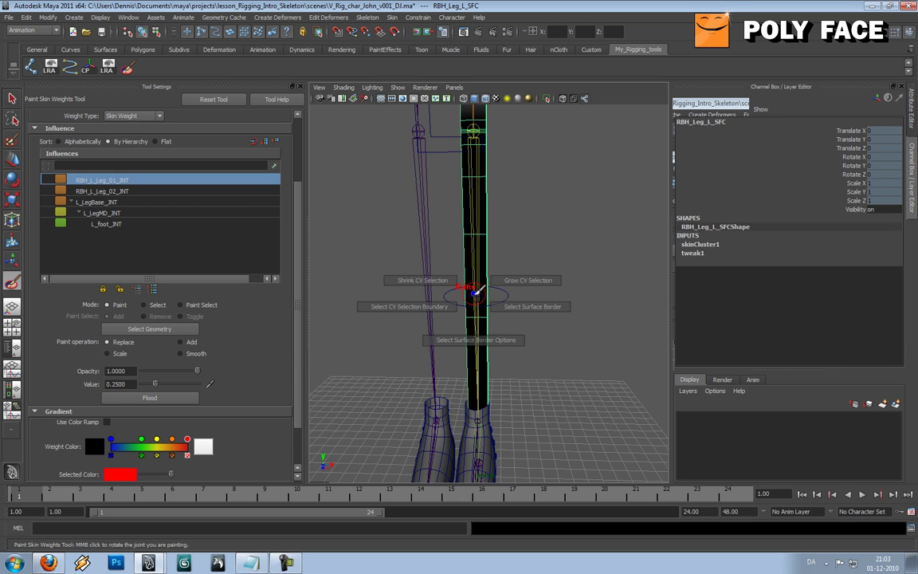
key(u)
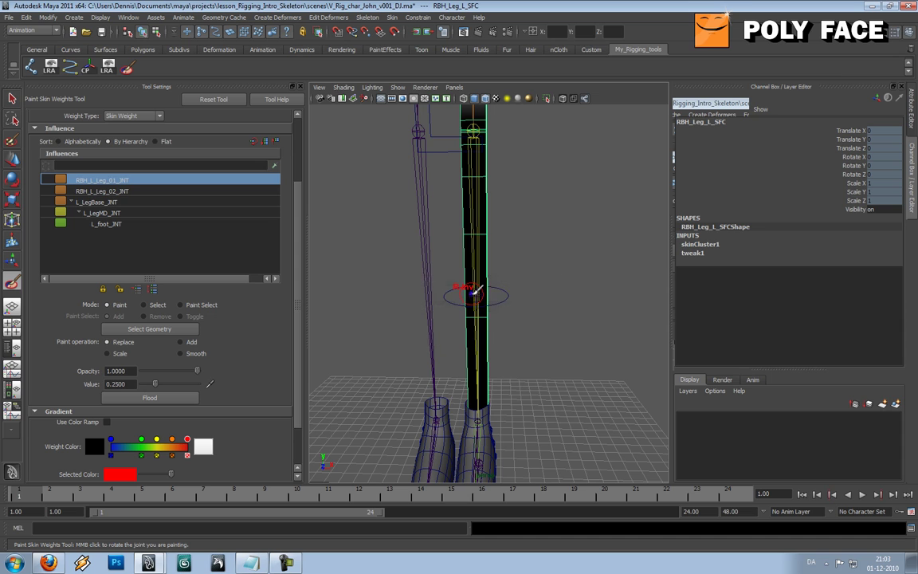
key(u)
key(u)
alt+drag(472, 291, 461, 292)
key(u)
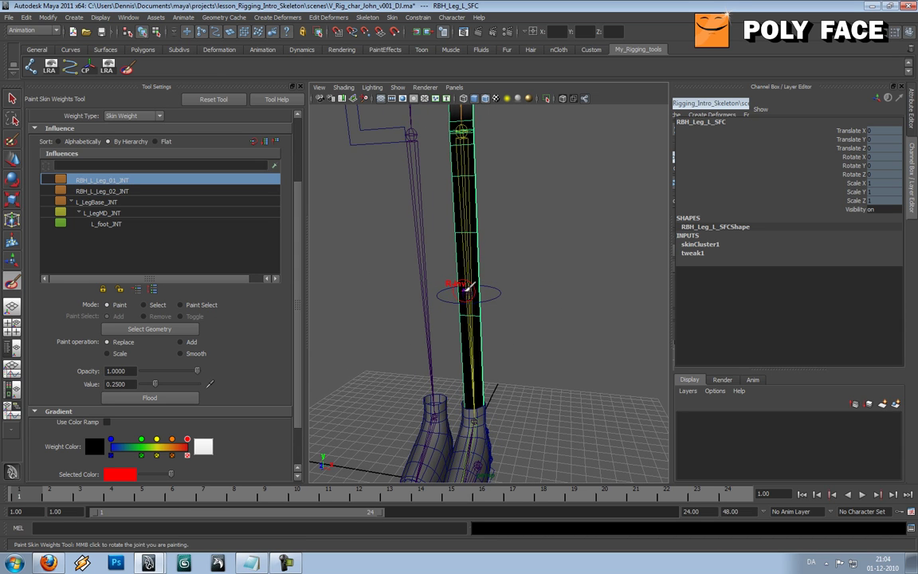
key(u)
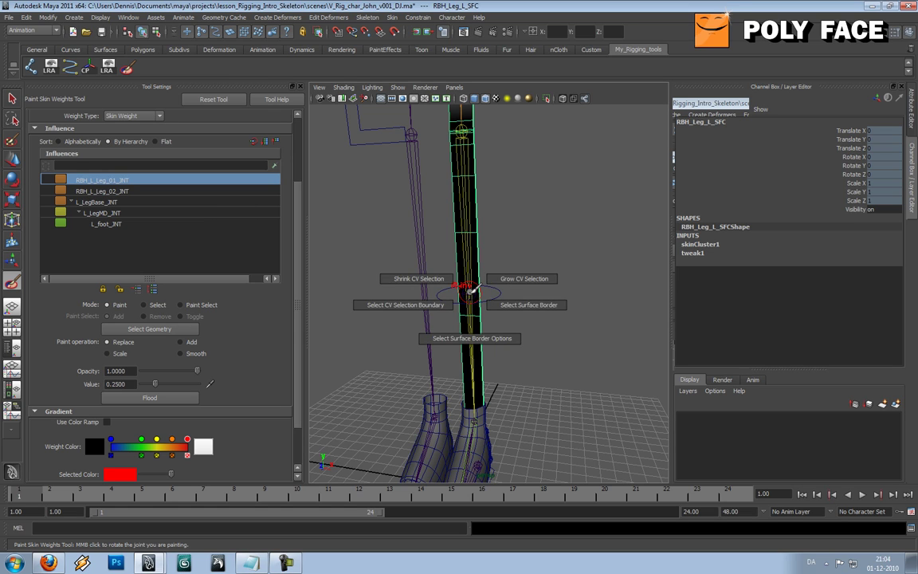
- Select the RBH_L_Leg_02_JNT influence, set the paint value to 1, and paint the surface around the lower leg control
click(128, 192)
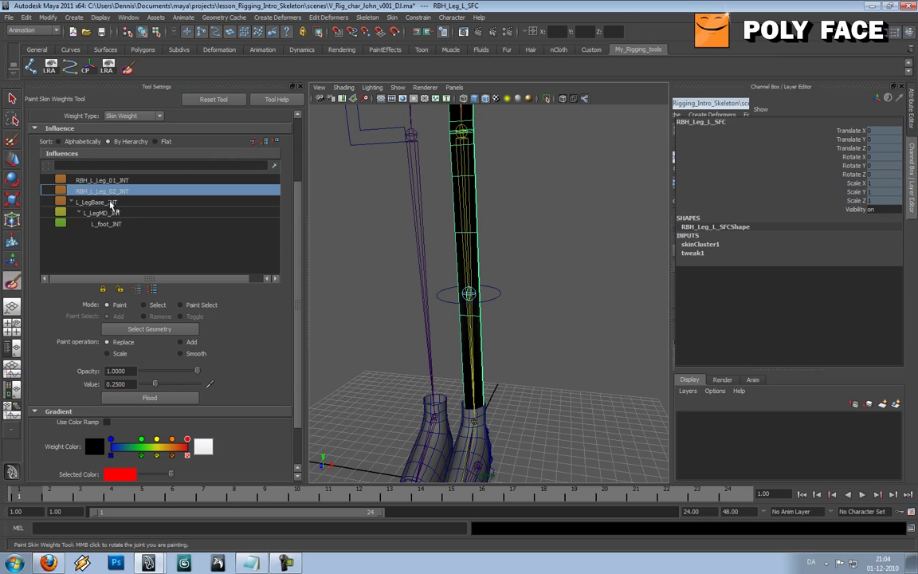
alt+drag(517, 295, 494, 287)
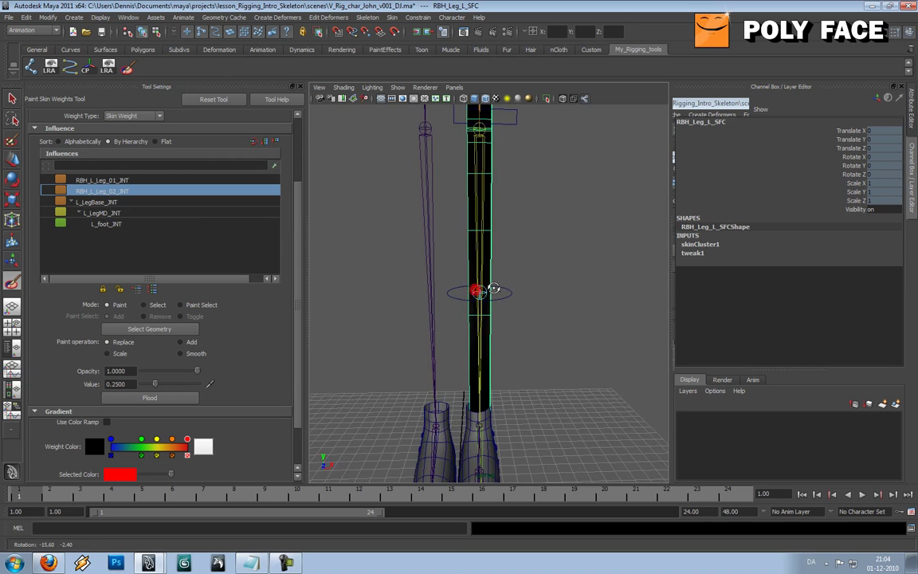
double_click(127, 383)
text(1)
key(Return)
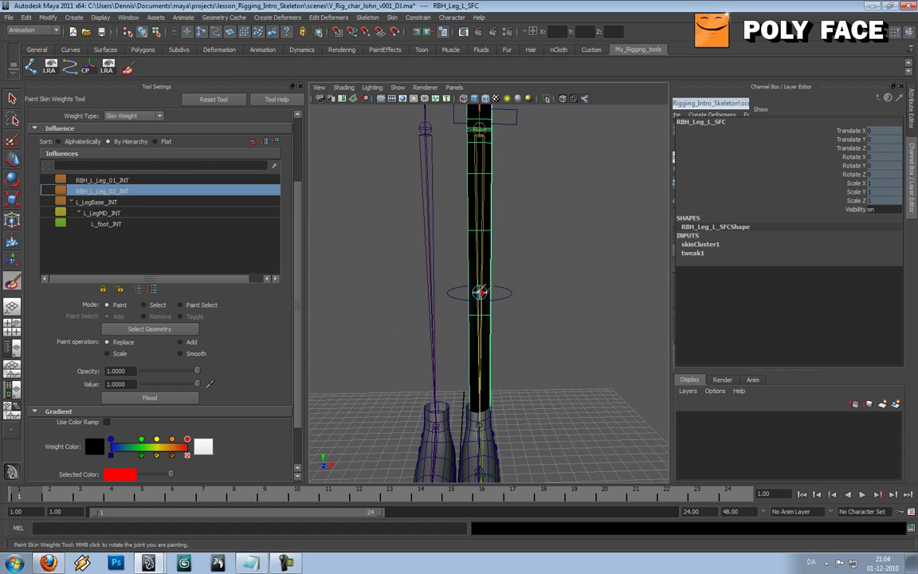
mouse_move(487, 291)
alt+mouse_down()
mouse_move(451, 301)
mouse_move(448, 326)
mouse_move(465, 327)
alt+mouse_up()
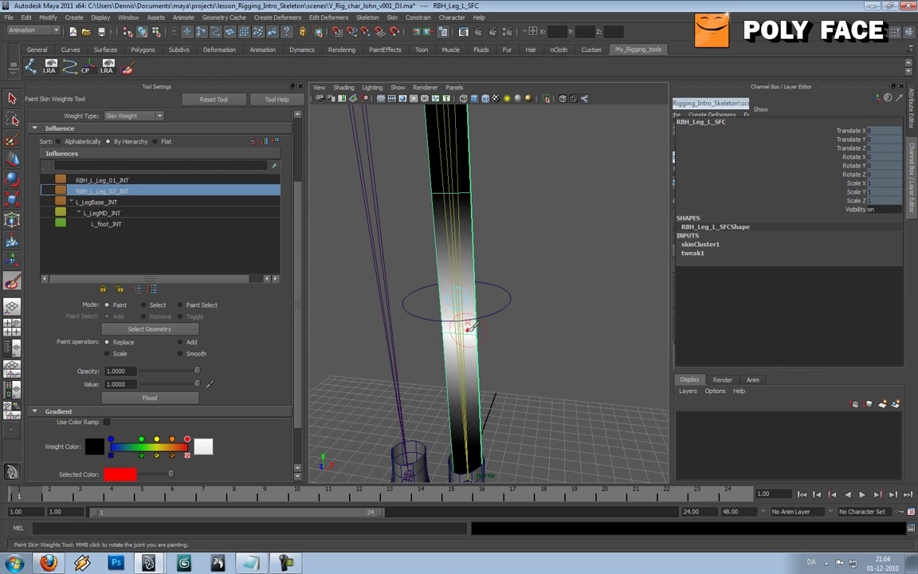
click(472, 329)
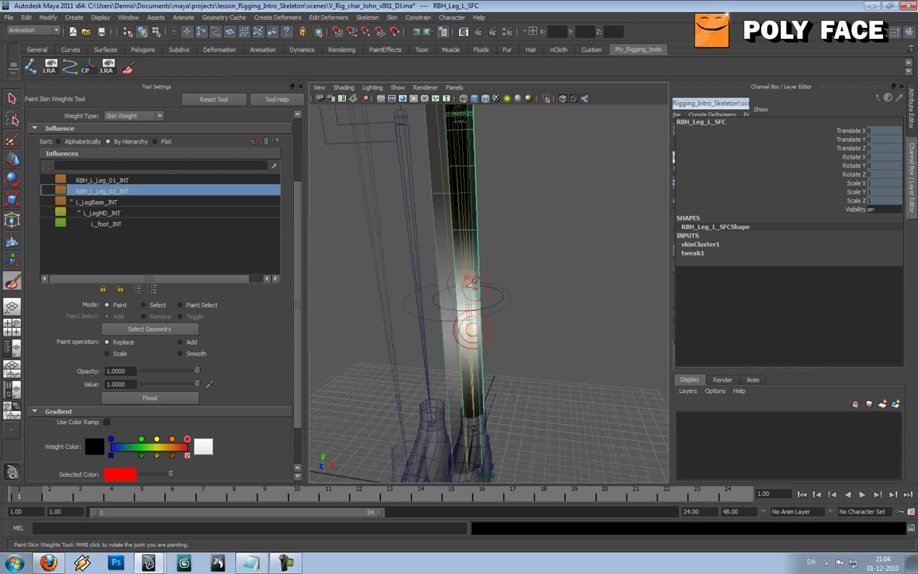
- Set the paint value to 0.5 and paint RBH_L_Leg_02_JNT influence on the surface above the lower leg control and near the ankle
alt+drag(470, 283, 462, 279)
double_click(131, 383)
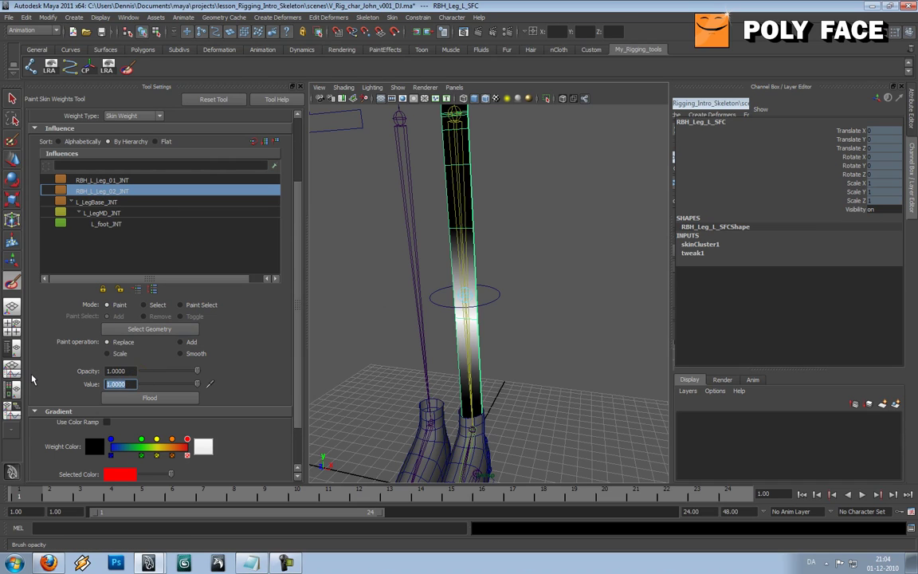
text(0.5)
key(Return)
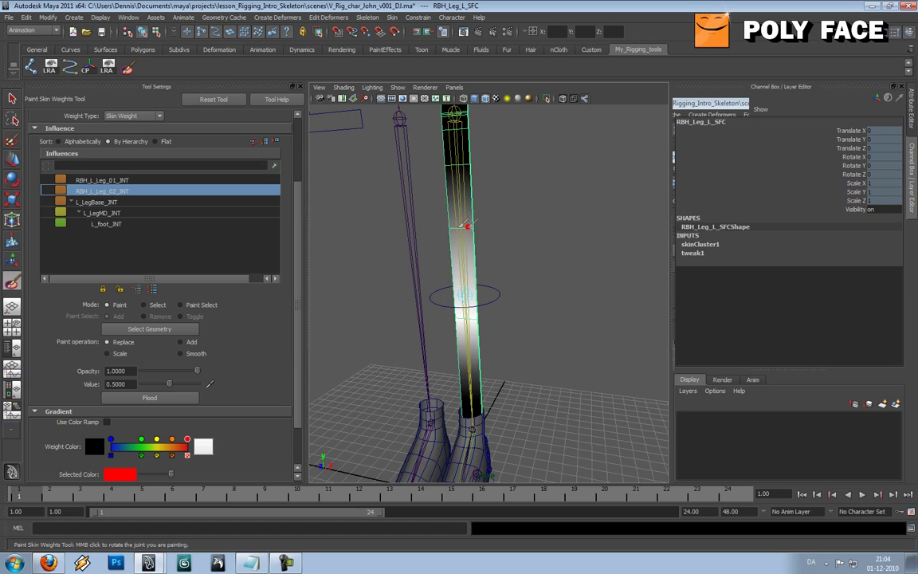
alt+drag(470, 223, 500, 388)
click(480, 388)
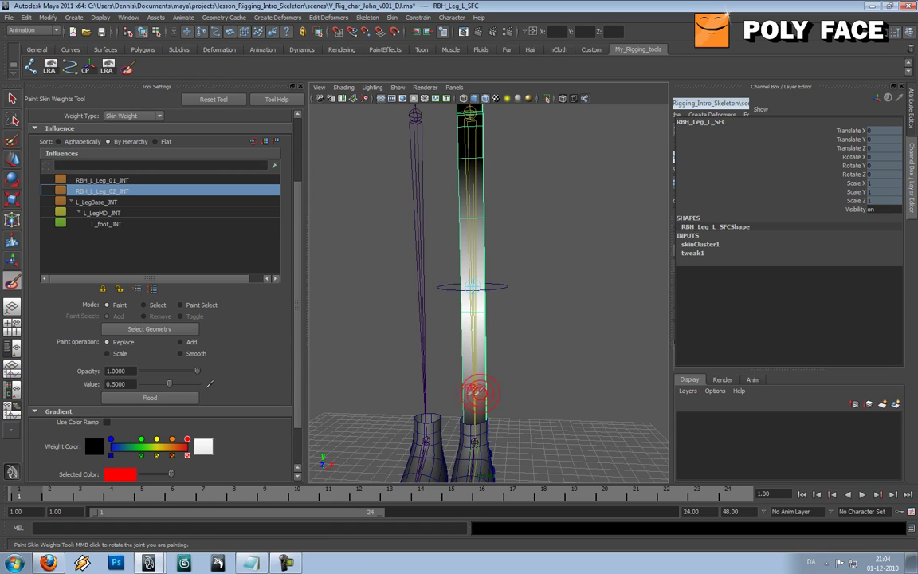
- Set the paint value to 0.25 and paint RBH_L_Leg_02_JNT influence on the surface just below the knee
alt+middle_drag(546, 263, 530, 330)
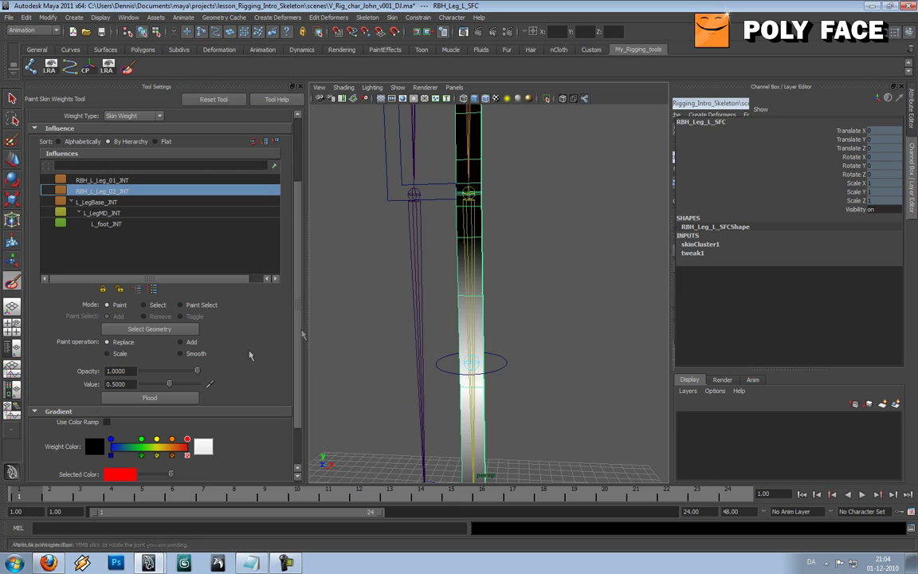
drag(130, 384, 113, 384)
text(0.25)
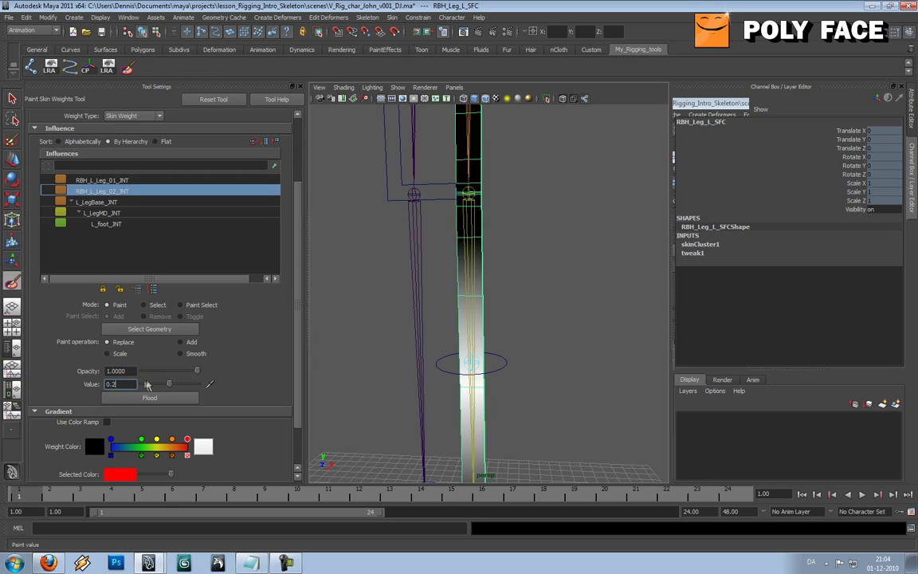
key(Return)
mouse_move(482, 236)
mouse_down()
mouse_move(450, 237)
mouse_move(464, 235)
mouse_up()
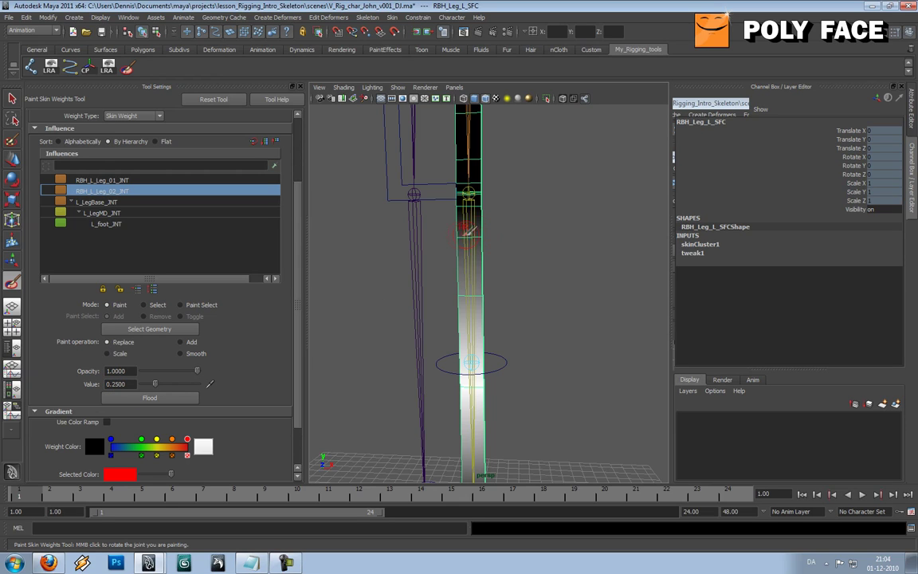
- Test-move the lower leg control Leg_L_RBH_02_CTL sideways by as far as 15 units in X and undo the moves
key(w)
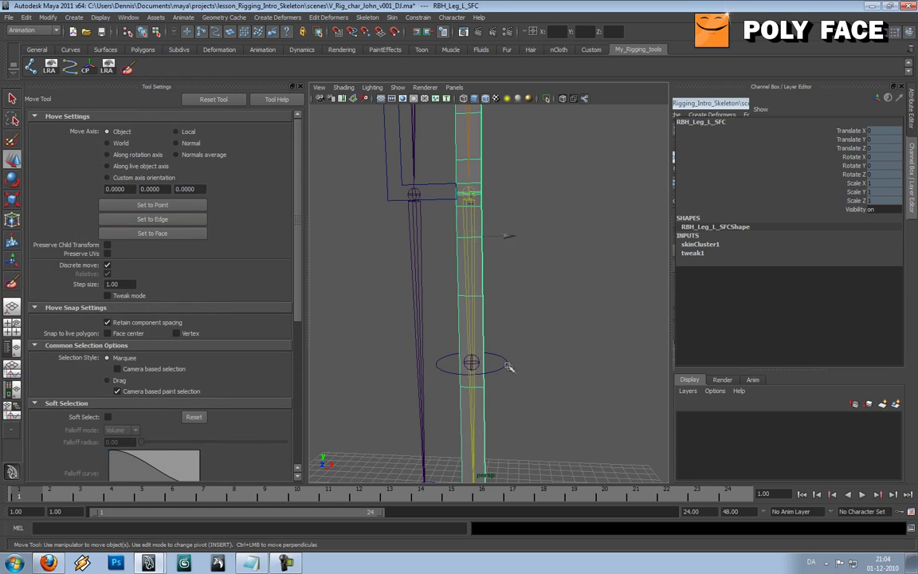
click(508, 367)
drag(506, 368, 598, 344)
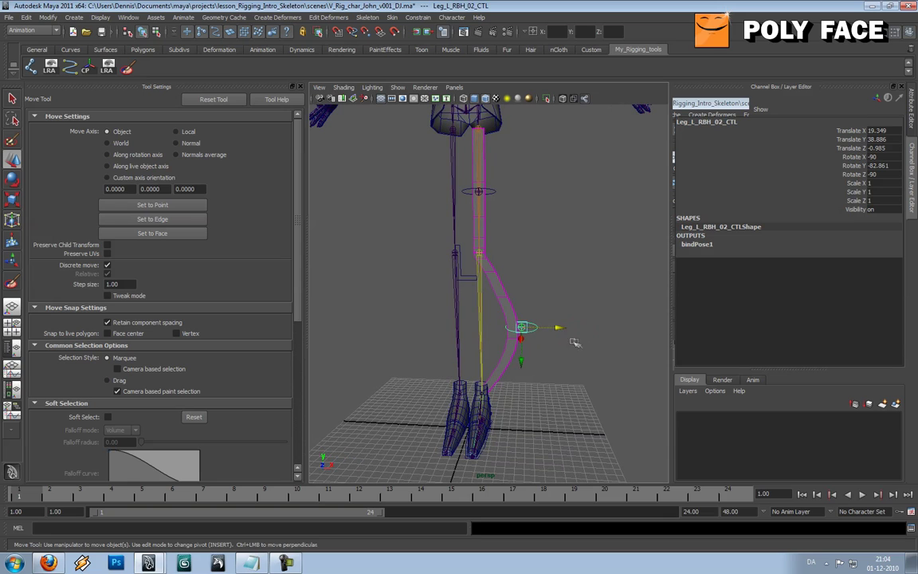
drag(559, 331, 587, 344)
key(ctrl+z)
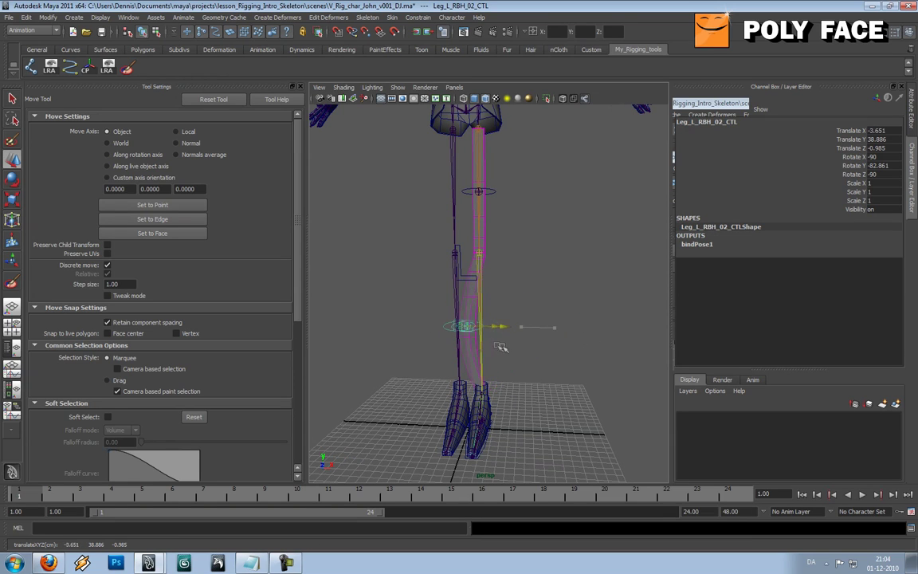
click(434, 339)
- Test-raise the left foot control foot_L_CTL by 19 units in Y and undo the move
alt+drag(434, 338, 558, 339)
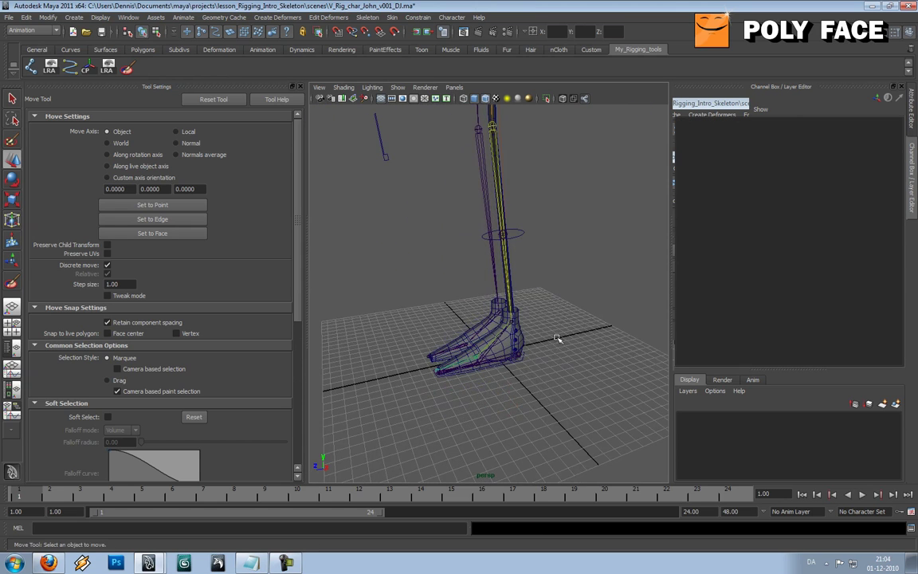
click(521, 361)
scroll(541, 347, down, 3)
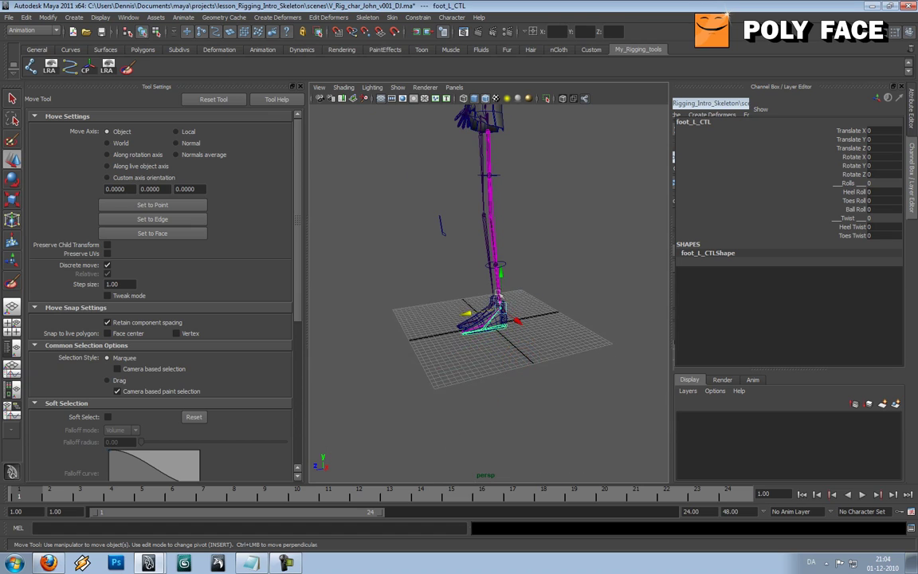
drag(502, 286, 499, 256)
key(ctrl+z)
key(ctrl+z)
key(ctrl+z)
key(ctrl+z)
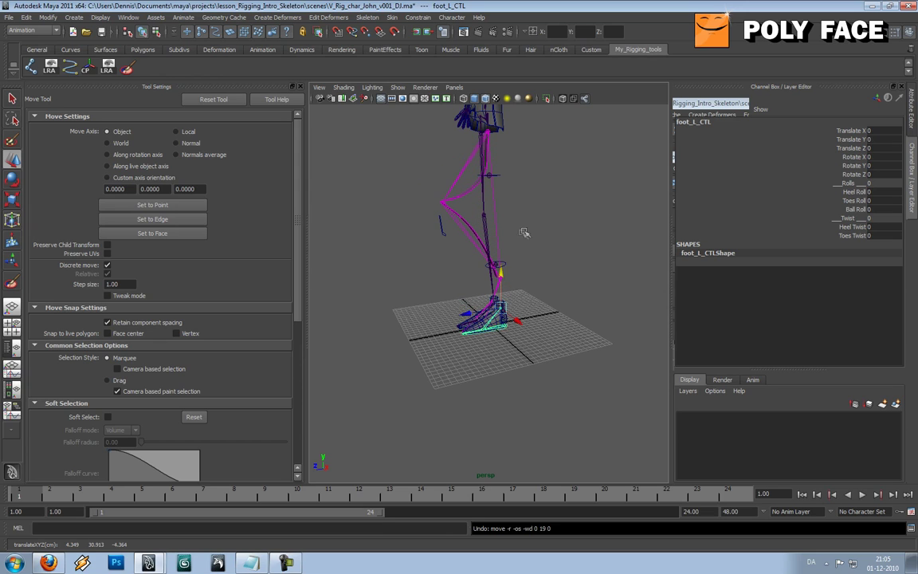
- Inspect the transform values of the reverse-foot joint Root_rev_foot_JNT and the foot control foot_L_CTL from several angles
click(503, 326)
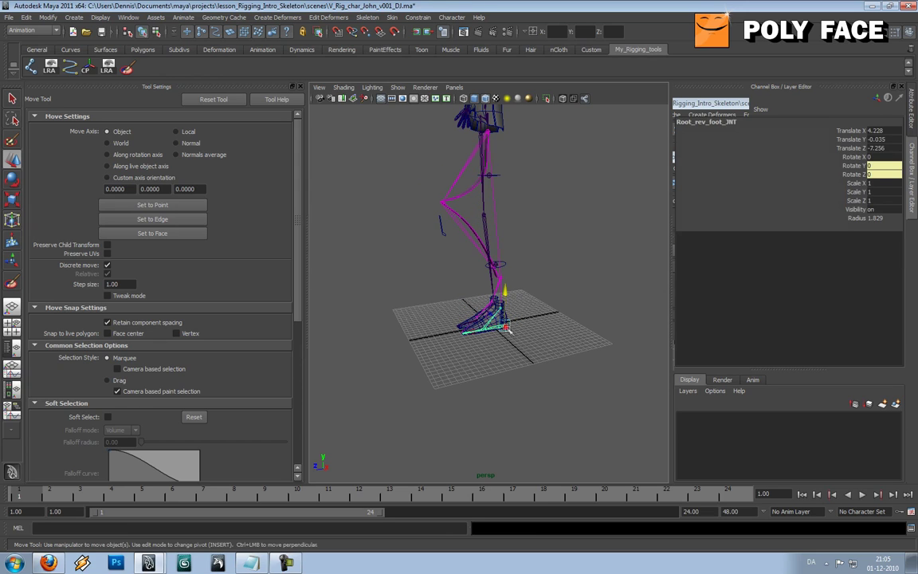
mouse_move(506, 328)
alt+mouse_down()
mouse_move(547, 340)
mouse_move(494, 342)
alt+mouse_up()
scroll(543, 337, up, 3)
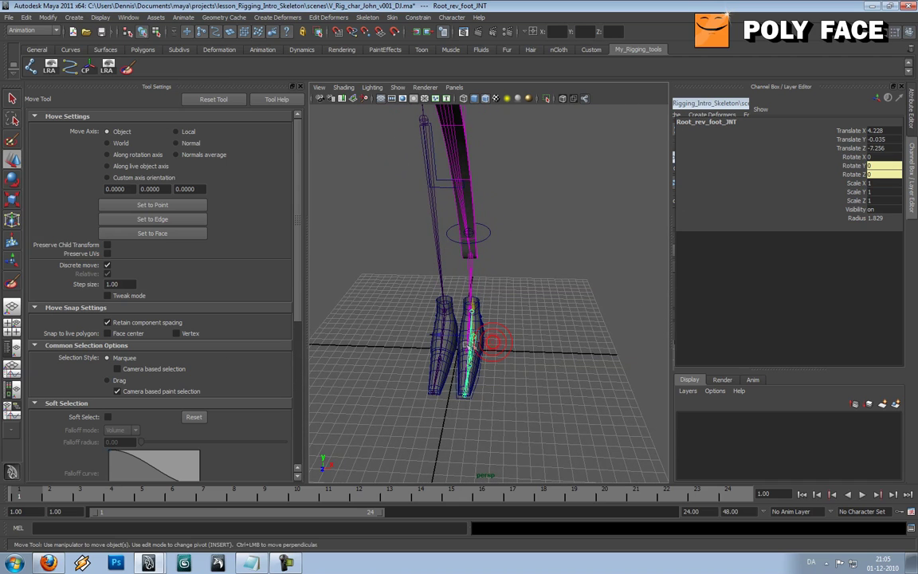
click(454, 337)
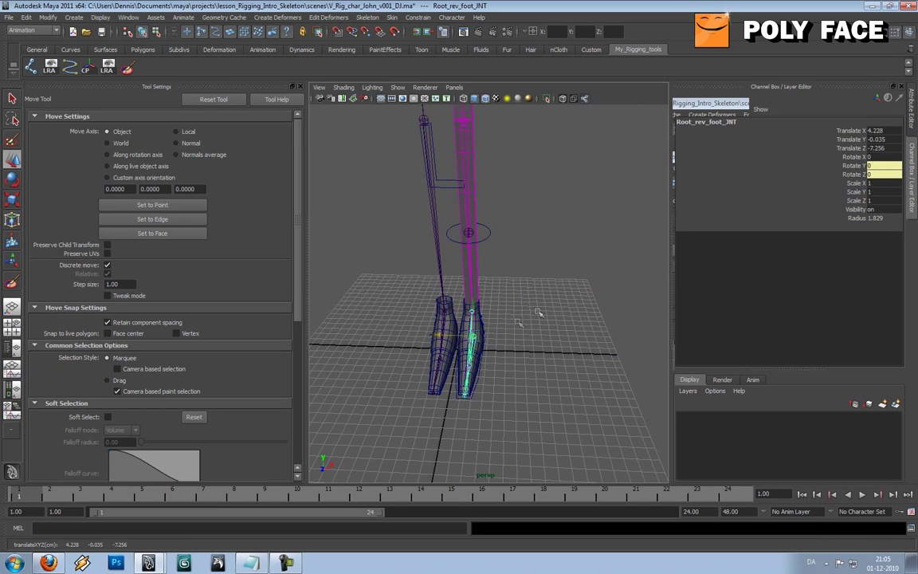
alt+drag(539, 313, 496, 308)
drag(882, 131, 881, 148)
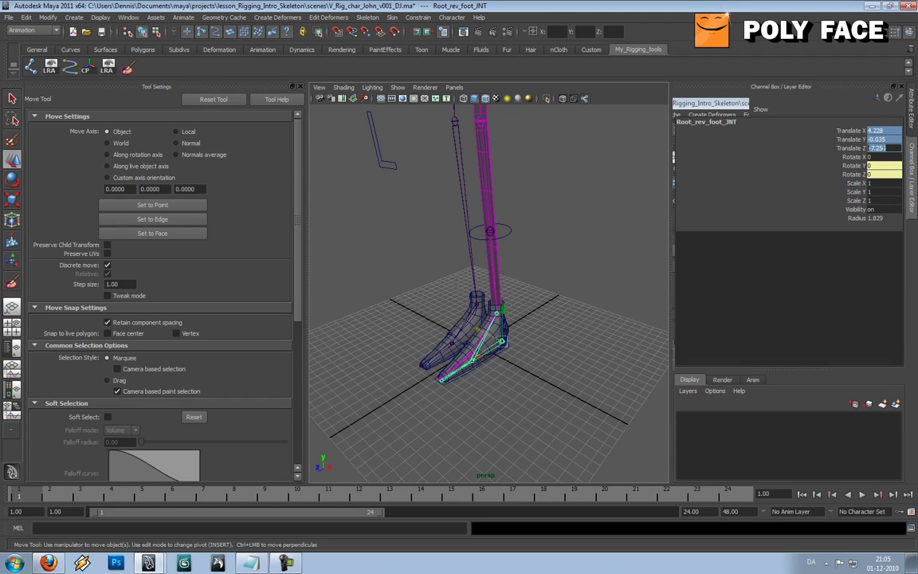
key(ctrl+z)
key(ctrl+z)
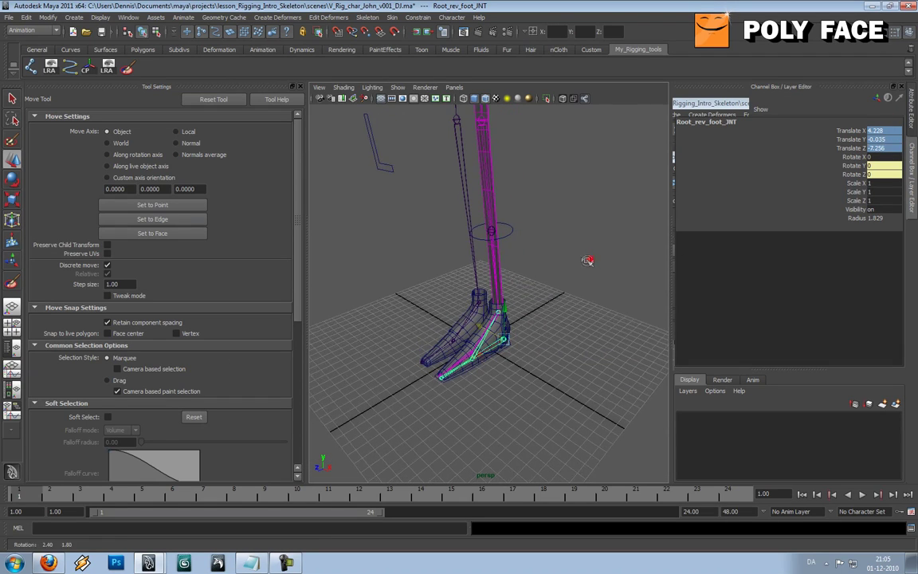
key(ctrl+z)
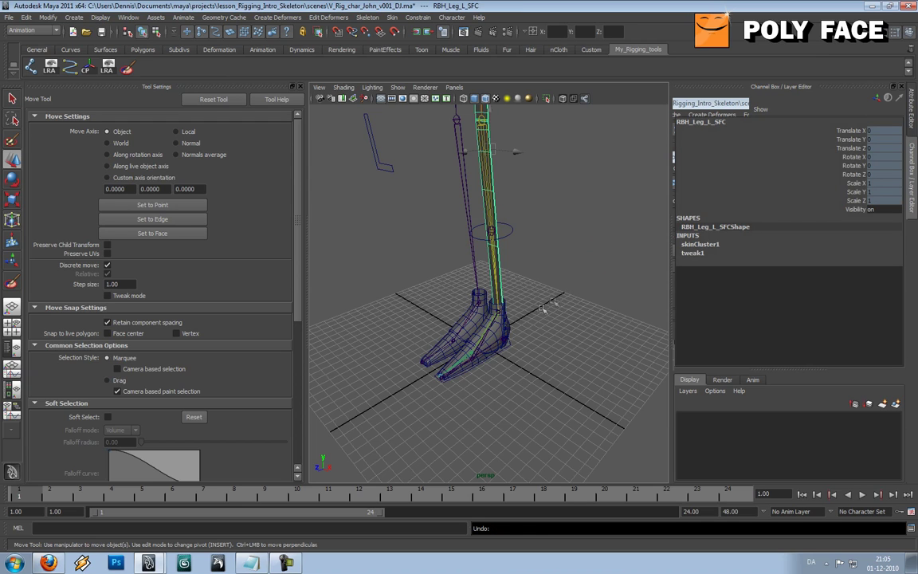
click(511, 345)
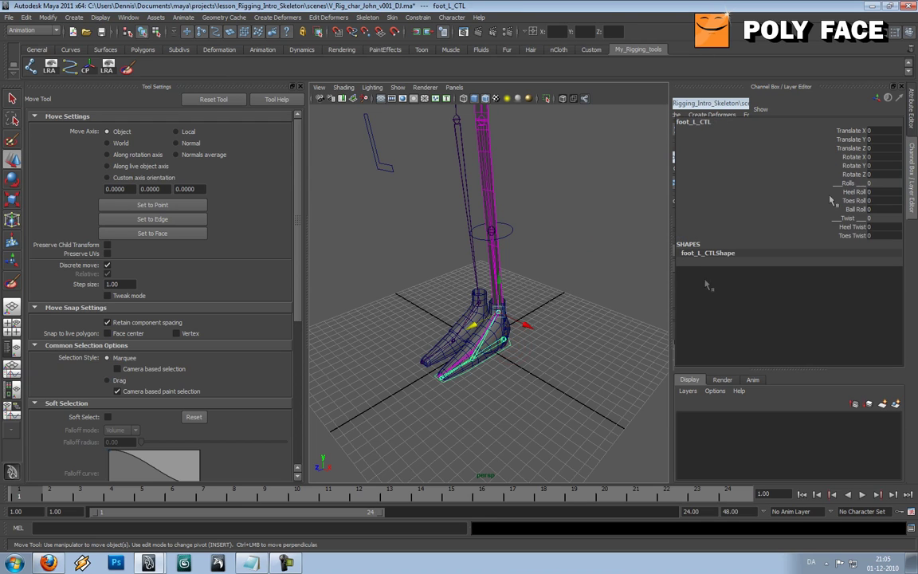
click(590, 256)
- Parent-constrain the upper leg control Leg_L_RBH_01_CTL to the thigh joint L_LegBase_JNT
alt+drag(574, 250, 522, 268)
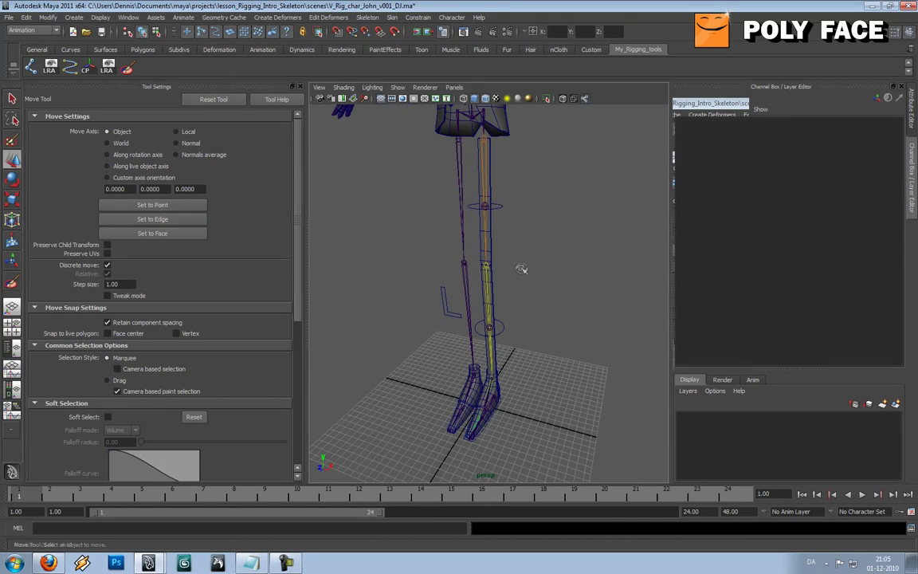
click(503, 208)
alt+right_drag(504, 208, 551, 253)
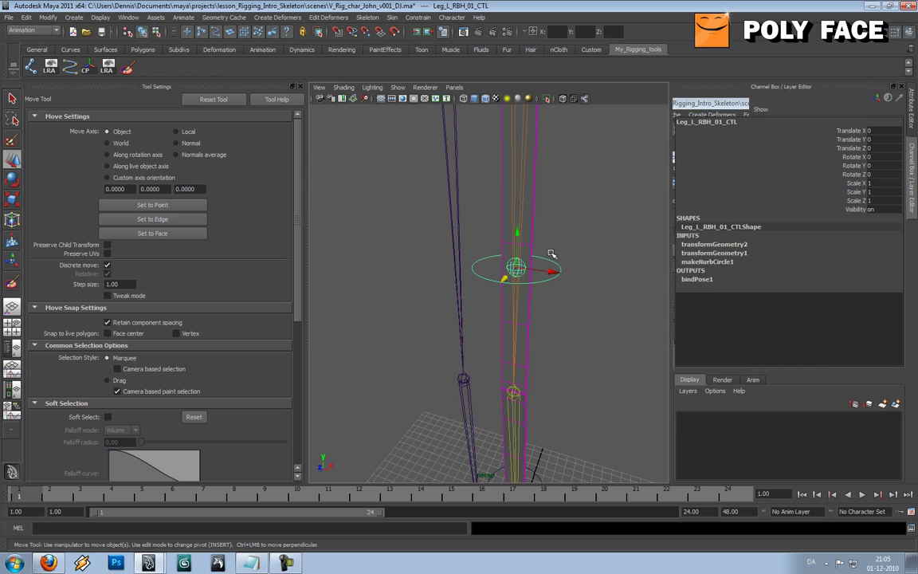
click(520, 177)
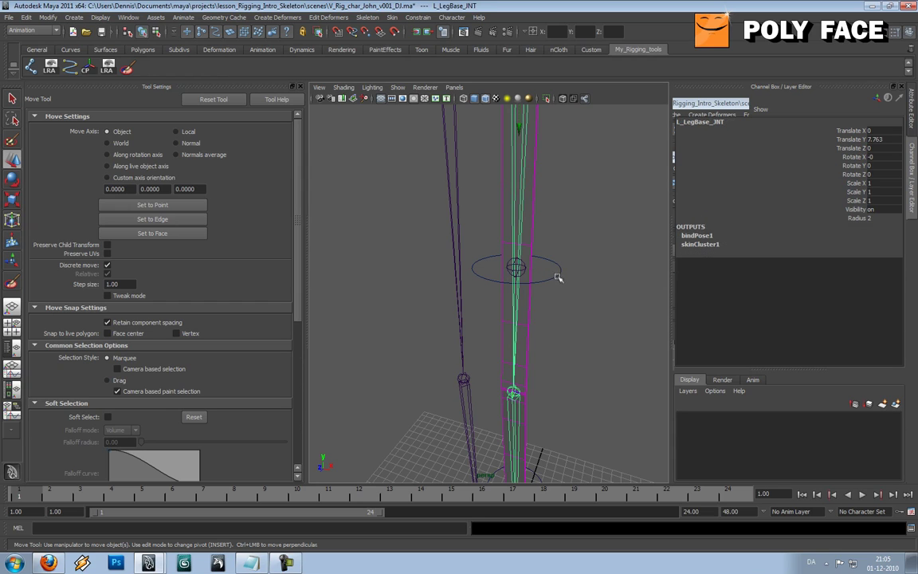
click(558, 276)
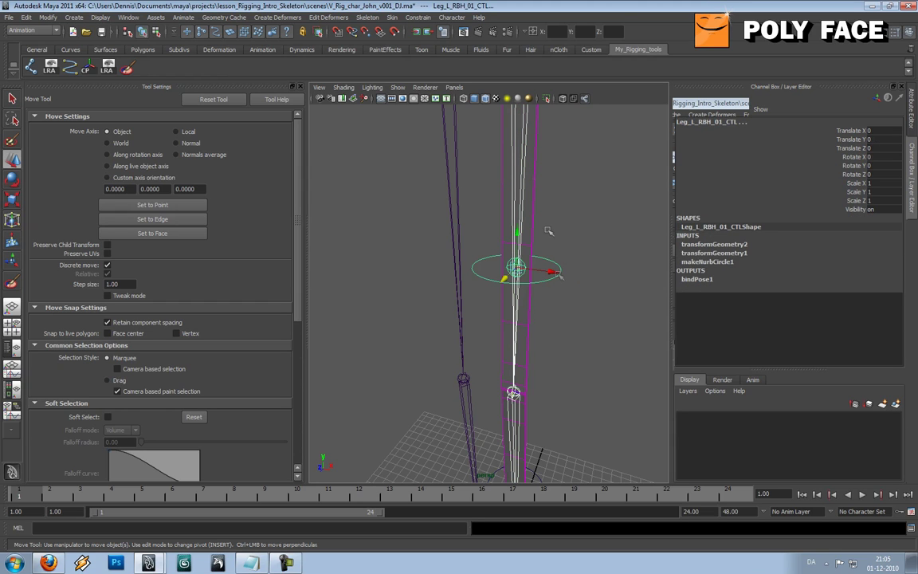
click(418, 17)
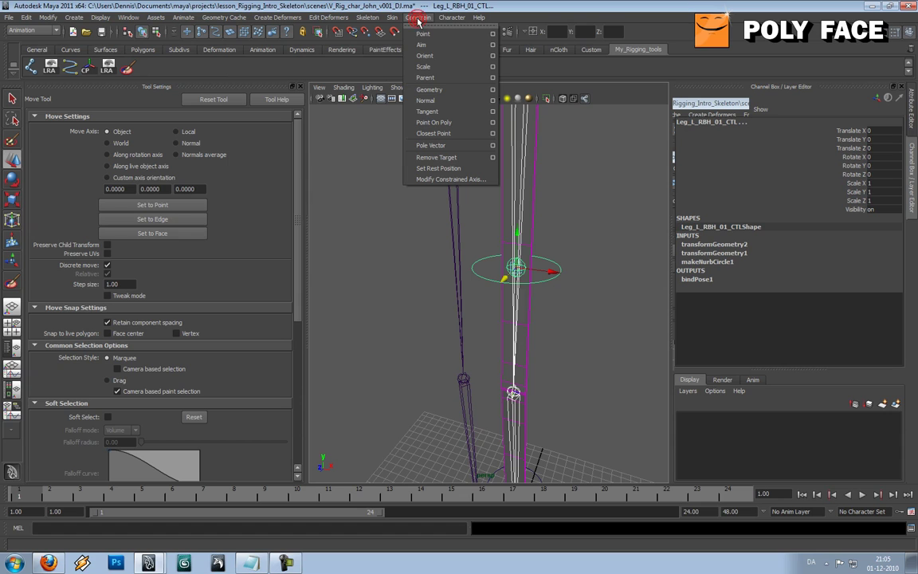
click(435, 78)
click(596, 247)
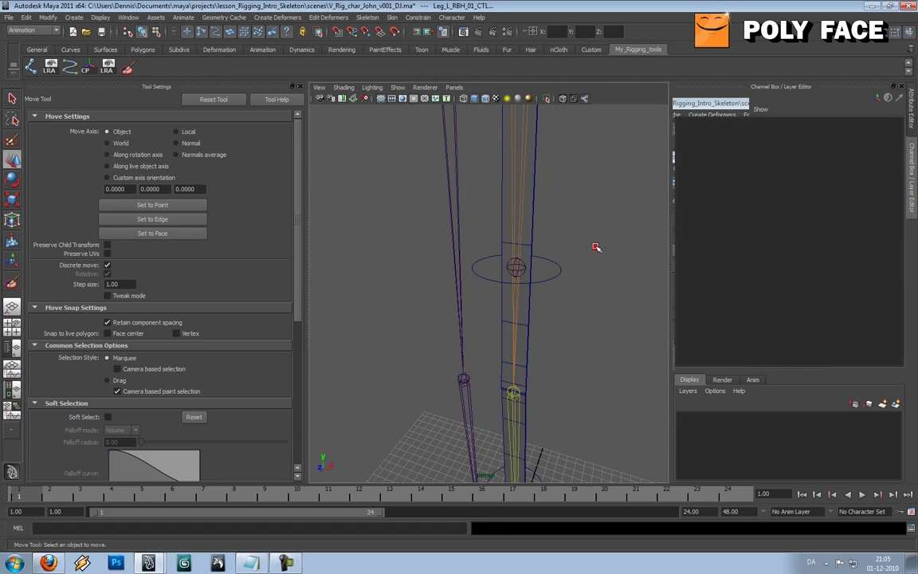
- Apply the same parent constraint from the lower-leg joint L_LegMD_JNT to the lower leg control Leg_L_RBH_02_CTL
alt+drag(595, 247, 493, 218)
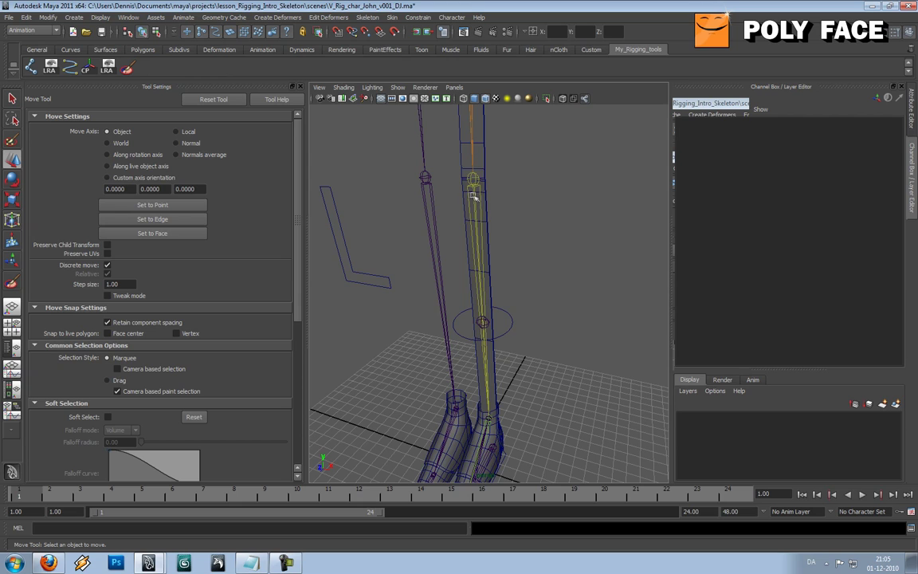
click(473, 194)
click(511, 324)
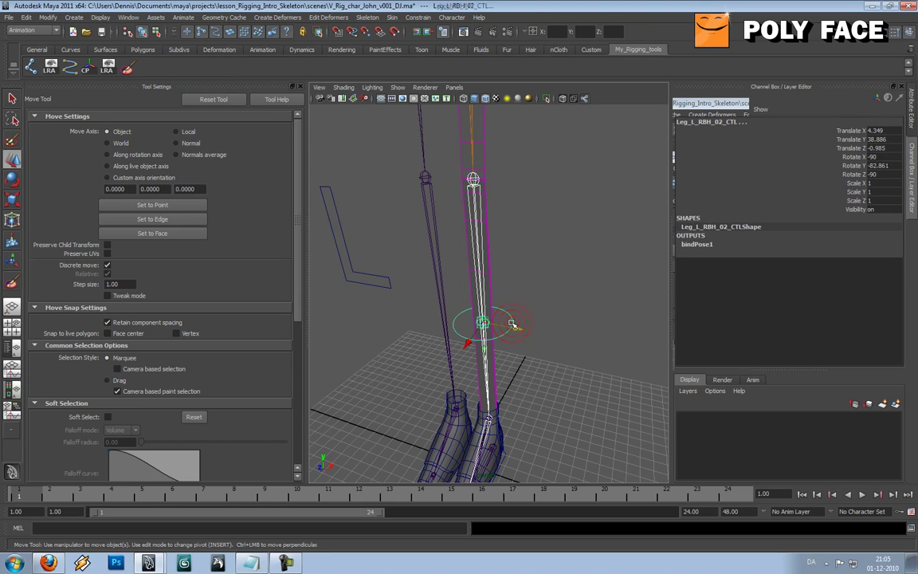
key(g)
click(545, 250)
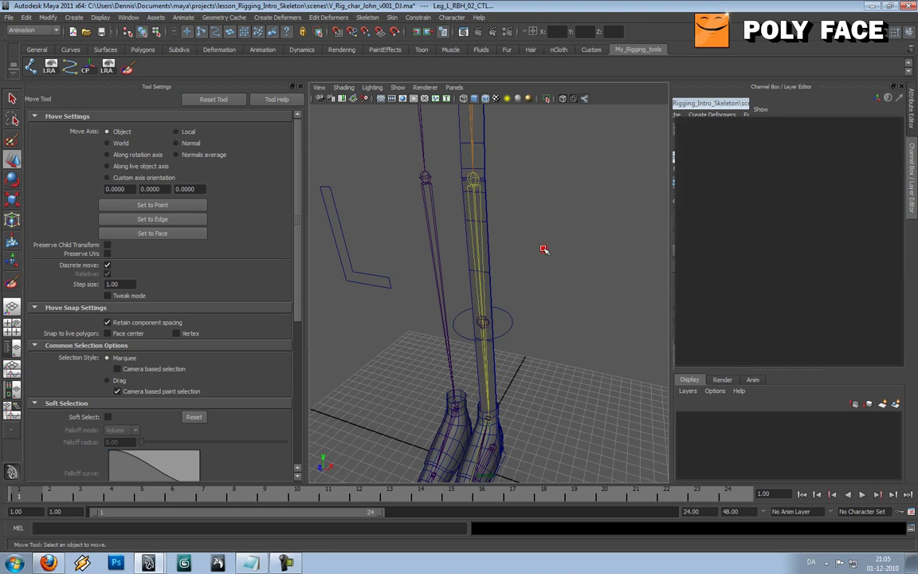
- Raise the left foot control foot_L_CTL by 54 units in Y to test how the ribbon and its controls follow the leg
scroll(540, 251, down, 8)
alt+drag(530, 256, 510, 254)
alt+right_drag(510, 367, 513, 396)
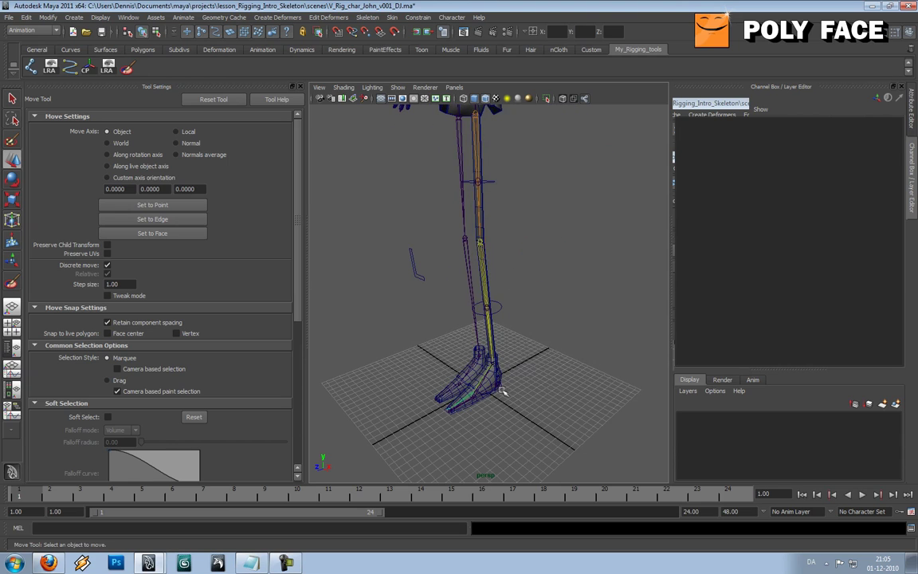
click(502, 390)
click(495, 326)
key(ctrl+z)
drag(496, 335, 505, 204)
alt+drag(383, 189, 482, 189)
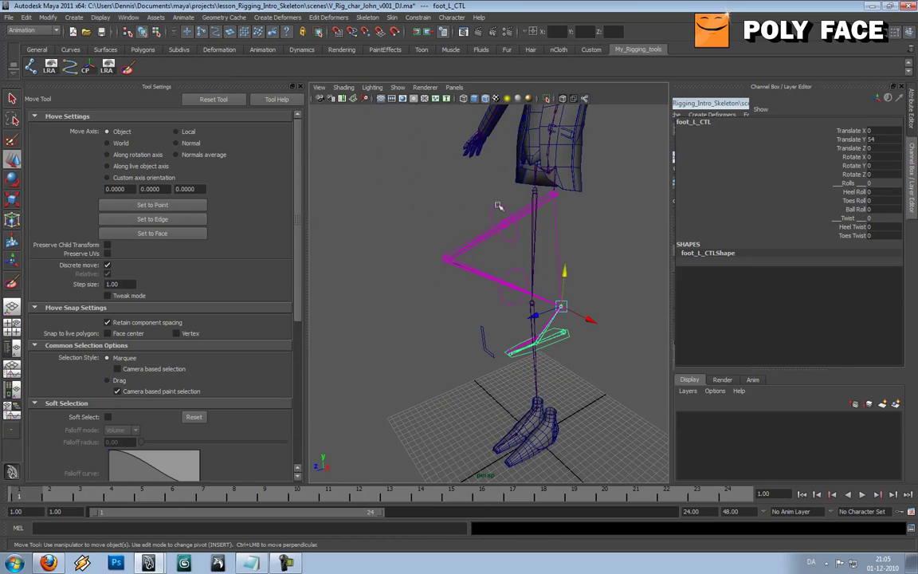
- Test-move the upper leg control Leg_L_RBH_01_CTL with the foot raised, and undo both this and the foot's raise
click(498, 206)
alt+drag(527, 218, 466, 189)
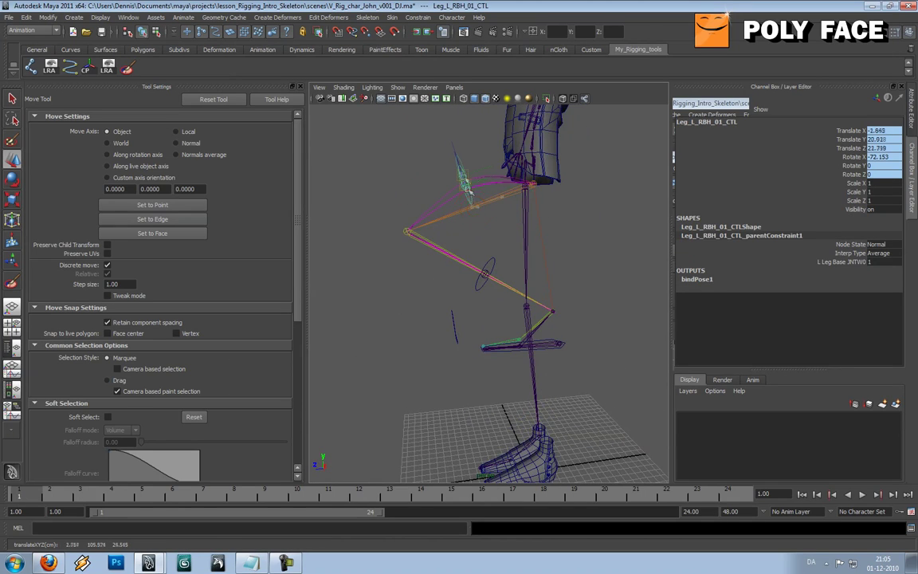
key(ctrl+z)
key(ctrl+z)
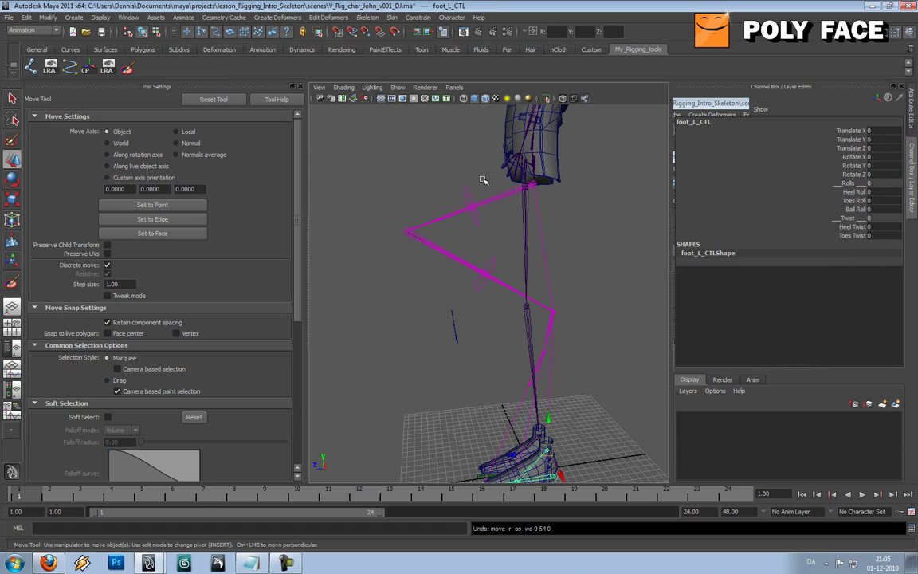
alt+drag(560, 404, 584, 437)
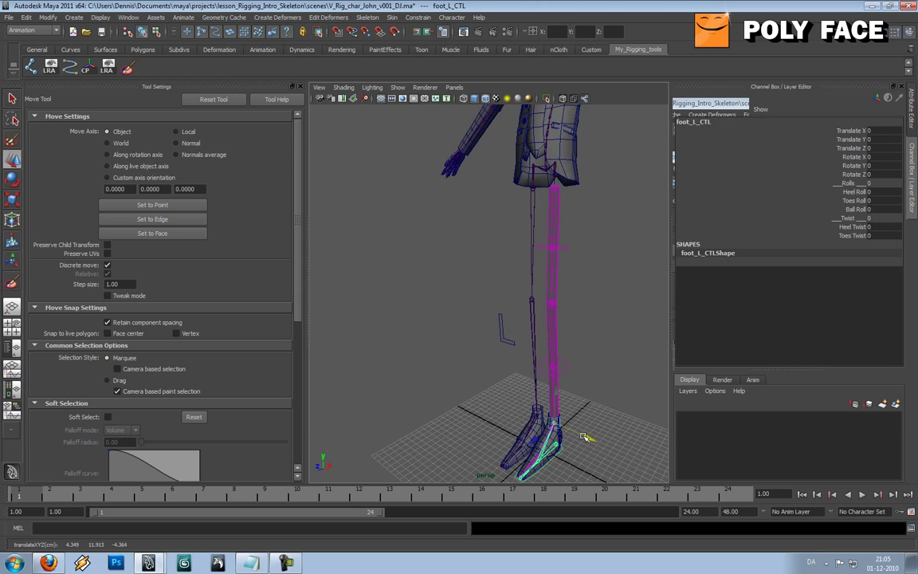
alt+drag(542, 327, 572, 280)
scroll(598, 318, up, 3)
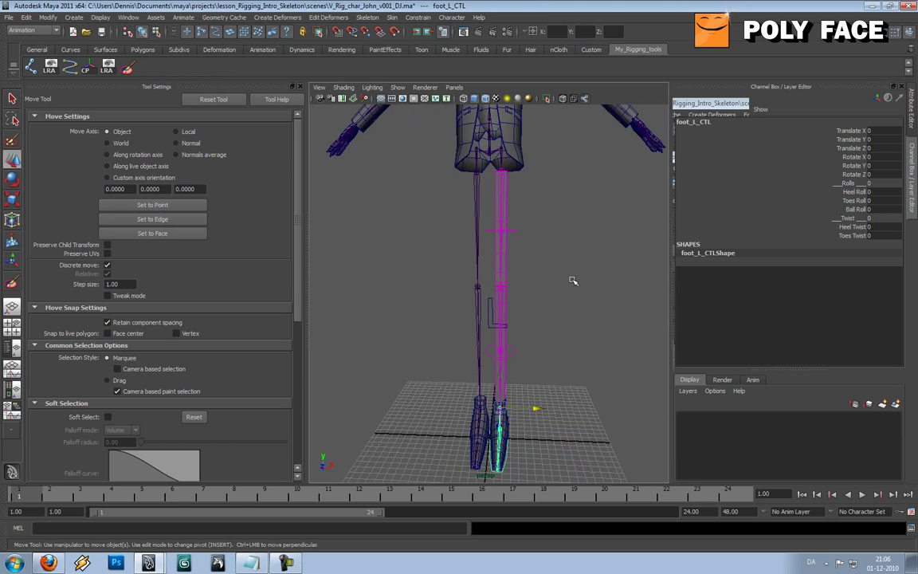
click(286, 561)
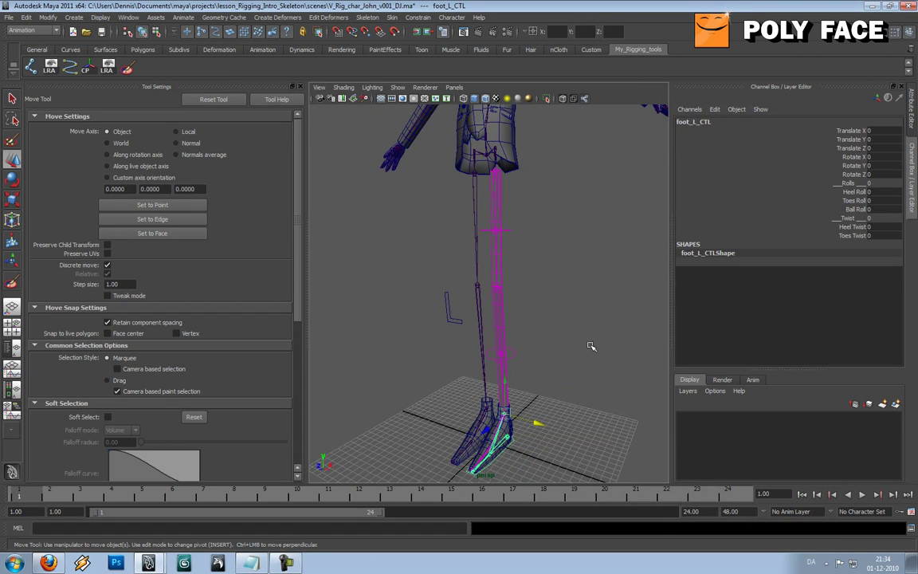
mouse_move(527, 281)
alt+mouse_down()
mouse_move(532, 297)
mouse_move(528, 273)
mouse_move(516, 278)
alt+mouse_up()
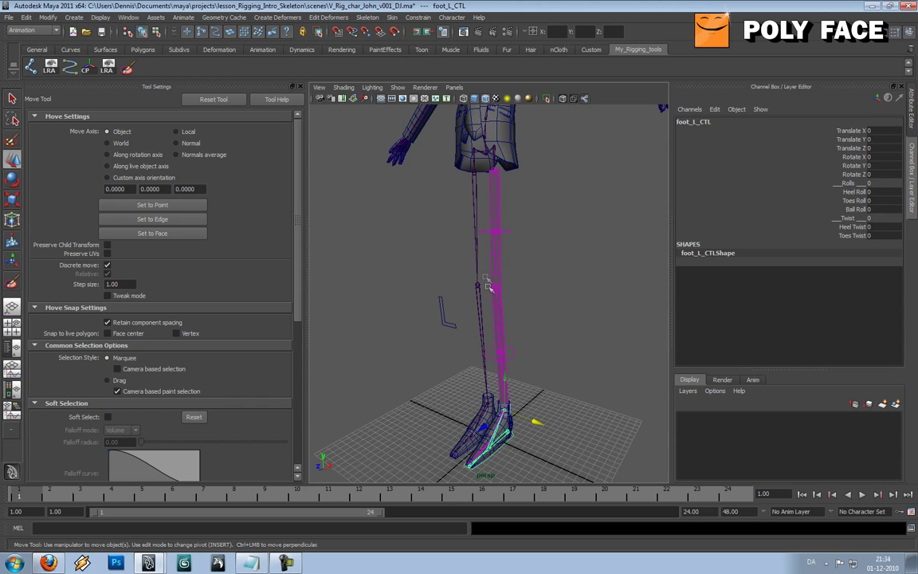
- Test the lower leg control Leg_L_RBH_02_CTL by moving it sideways out of the shin, and undo the move
alt+drag(501, 291, 540, 290)
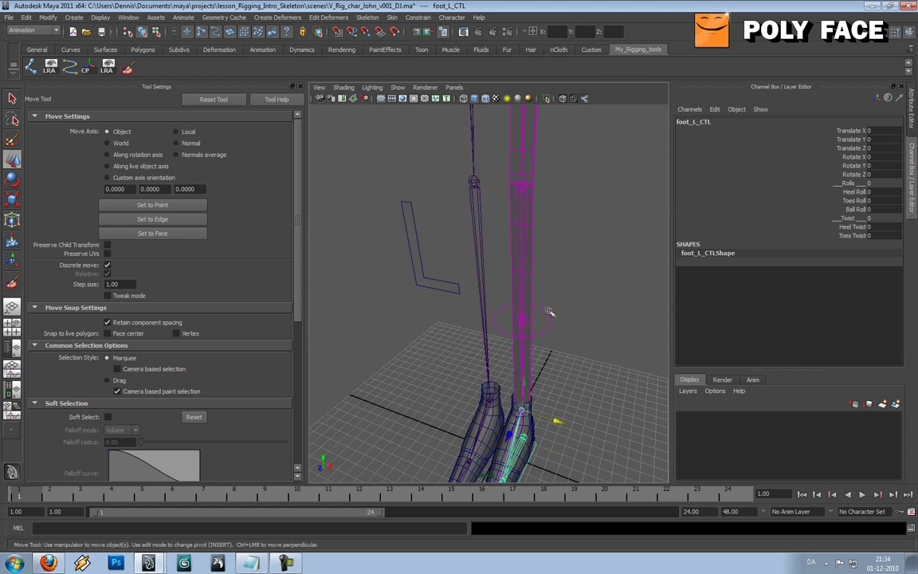
click(550, 311)
click(550, 316)
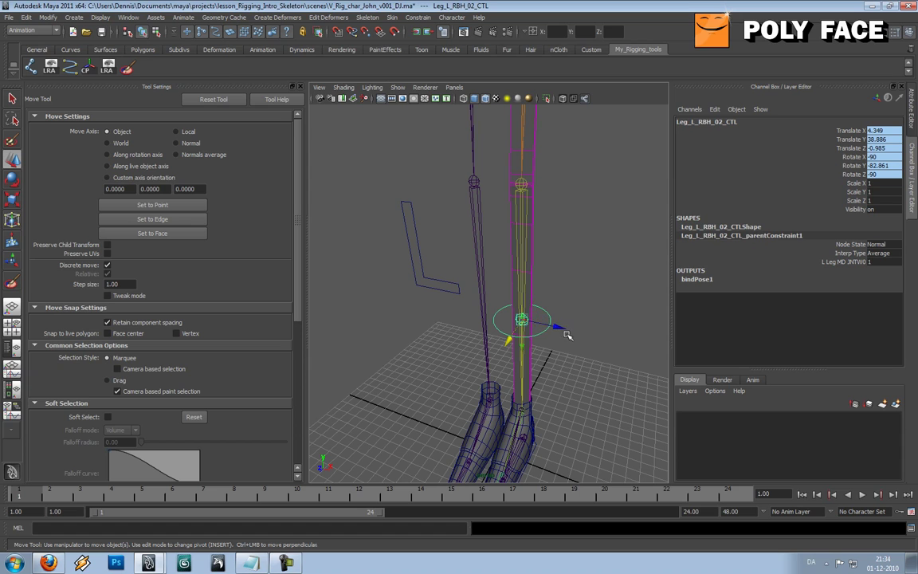
drag(565, 328, 603, 319)
key(ctrl+z)
key(ctrl+z)
key(ctrl+z)
key(ctrl+z)
key(ctrl+z)
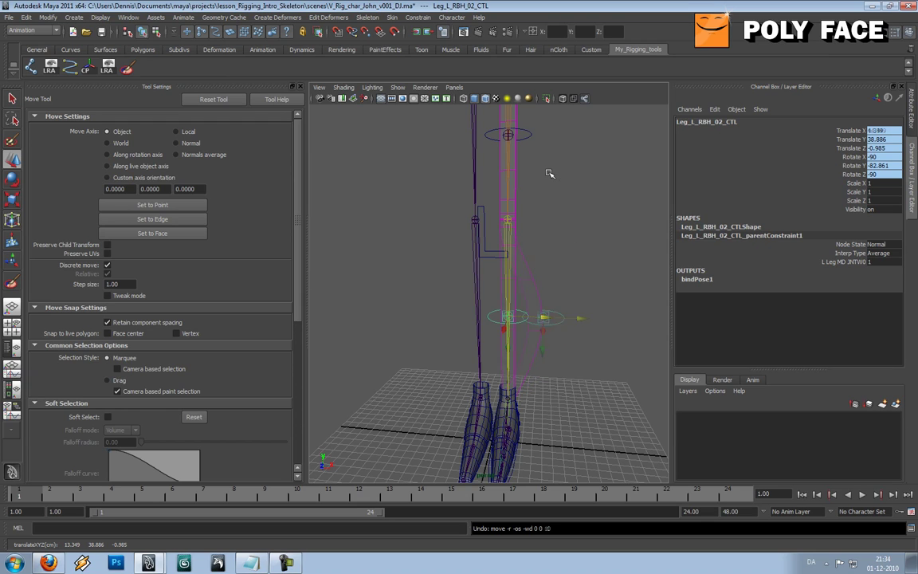
- Test the upper leg control Leg_L_RBH_01_CTL by moving it 15 units in X and another 4 outward, and undo the moves
click(526, 130)
drag(543, 135, 604, 133)
alt+middle_drag(570, 182, 564, 270)
alt+drag(566, 272, 594, 266)
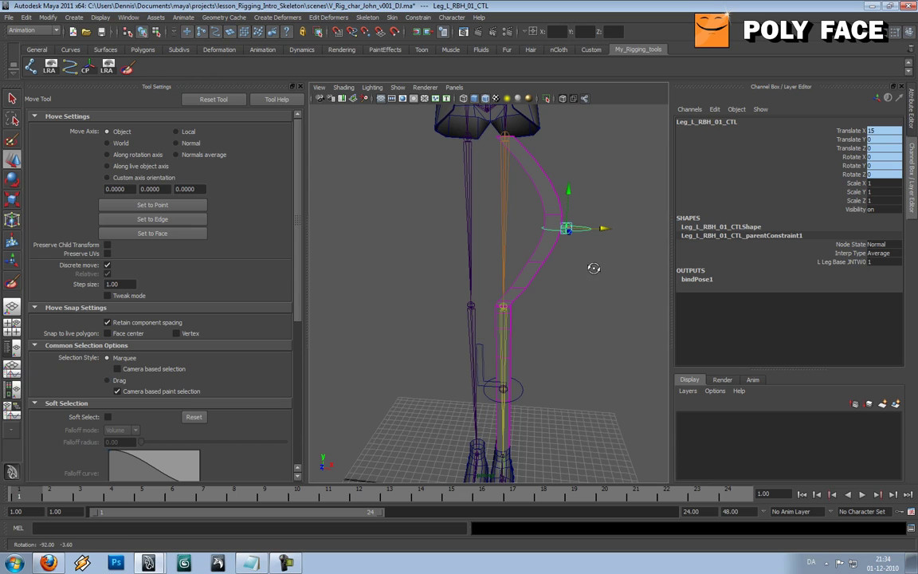
mouse_move(602, 229)
mouse_down()
mouse_move(512, 229)
mouse_move(620, 229)
mouse_up()
click(560, 185)
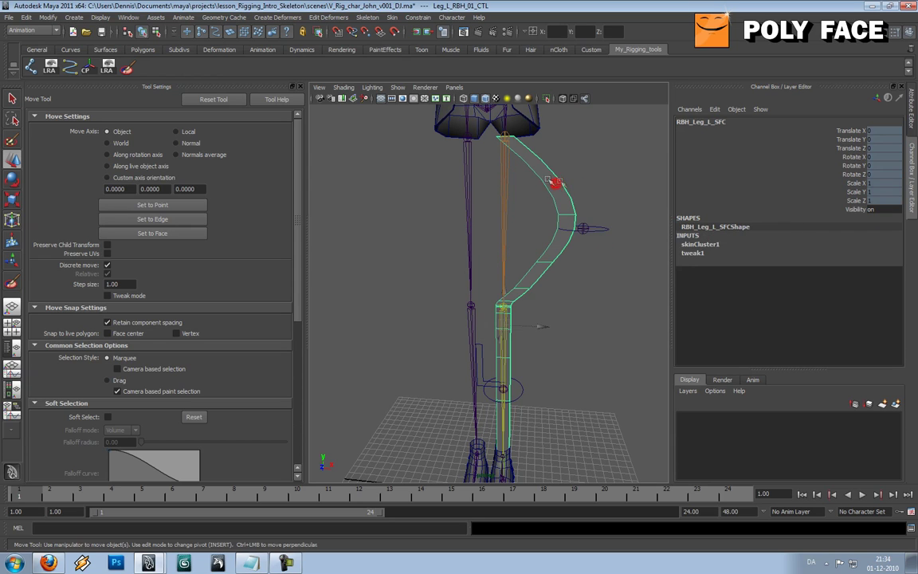
click(584, 228)
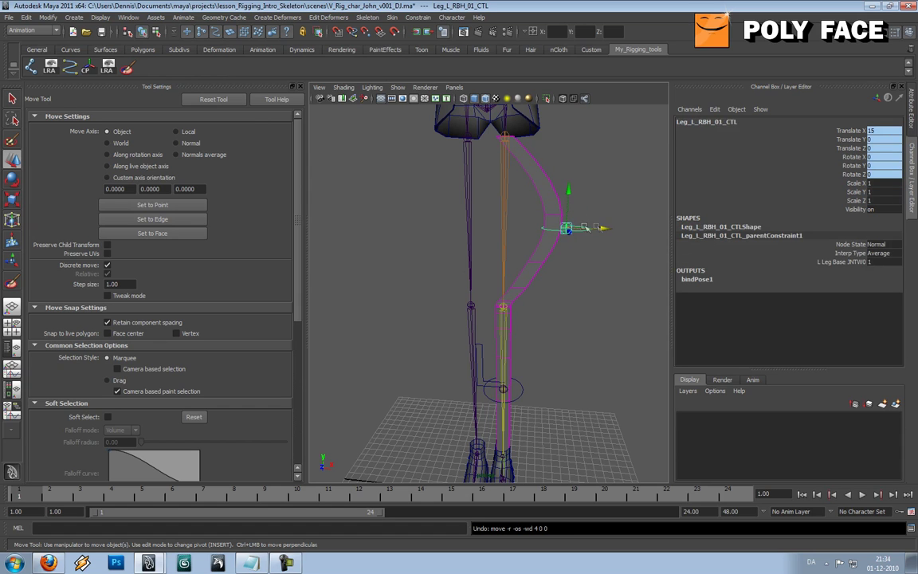
key(ctrl+z)
click(580, 203)
- Select the ribbon surface RBH_Leg_L_SFC and open the Create Hair options from the Dynamics menu set
click(516, 174)
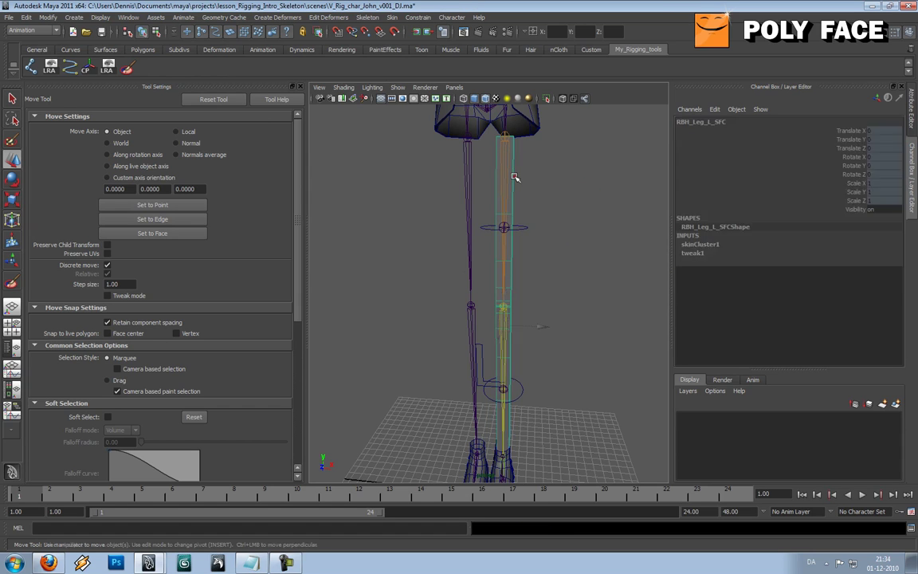
alt+drag(562, 192, 535, 195)
scroll(533, 197, down, 3)
scroll(533, 197, up, 3)
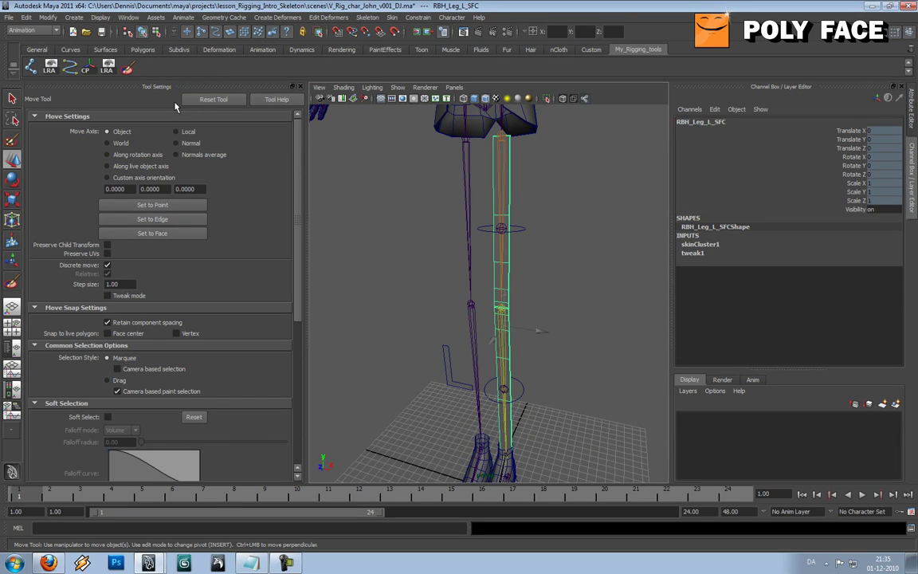
click(32, 31)
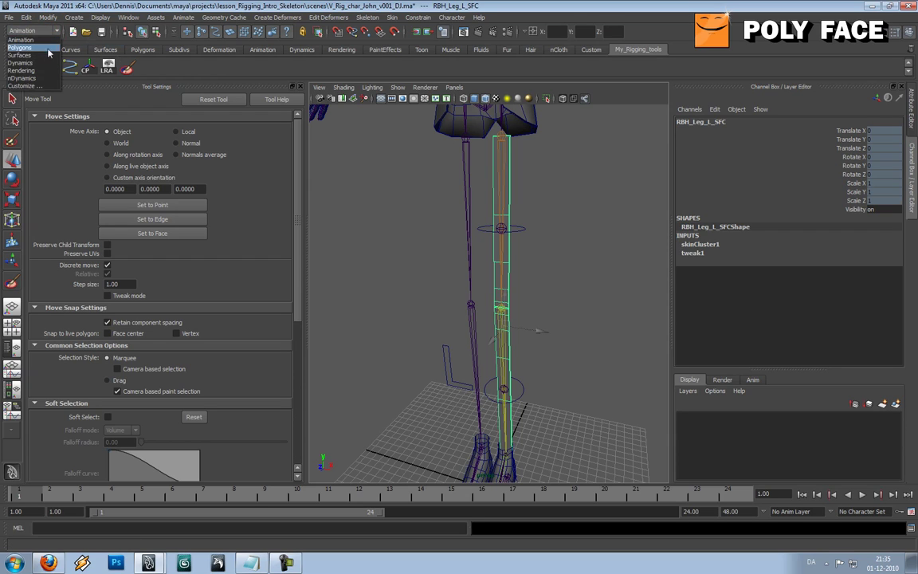
click(47, 55)
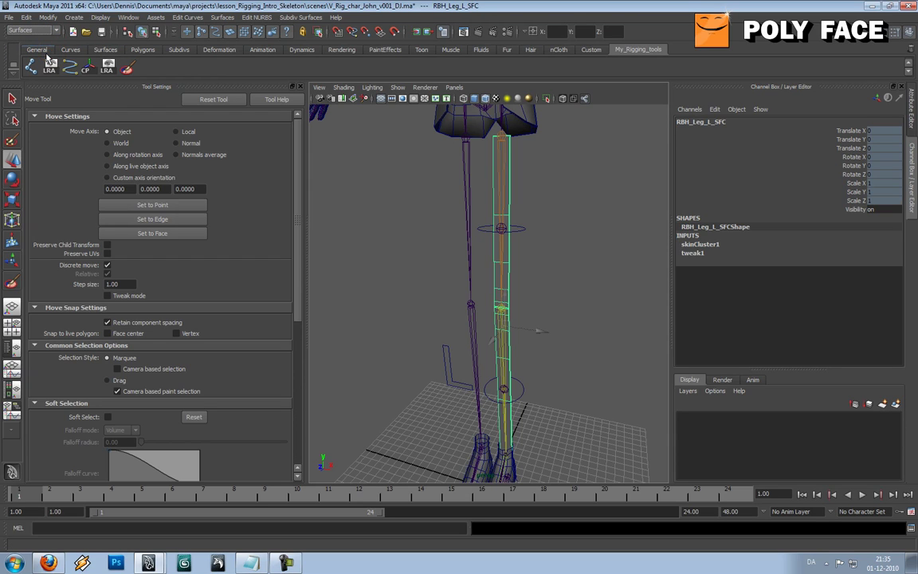
key(F5)
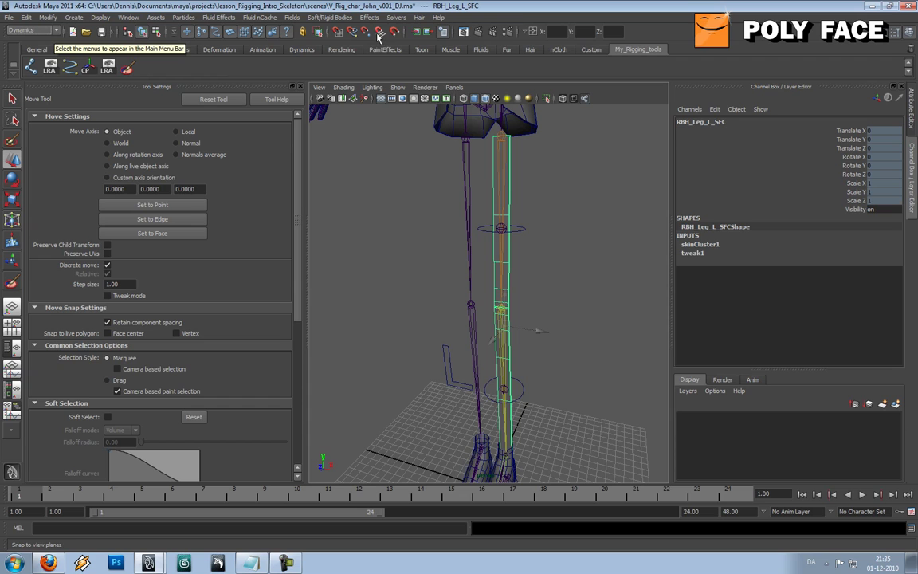
click(419, 18)
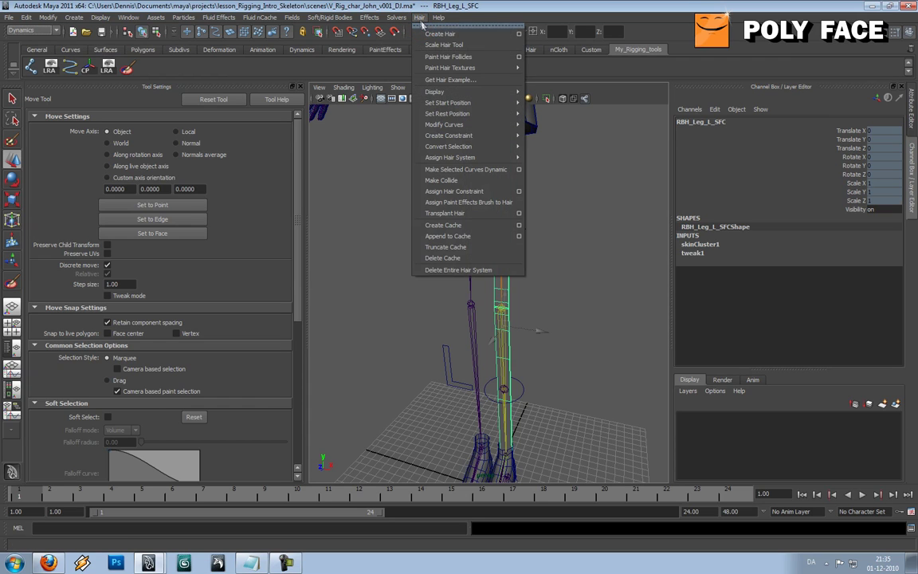
click(518, 34)
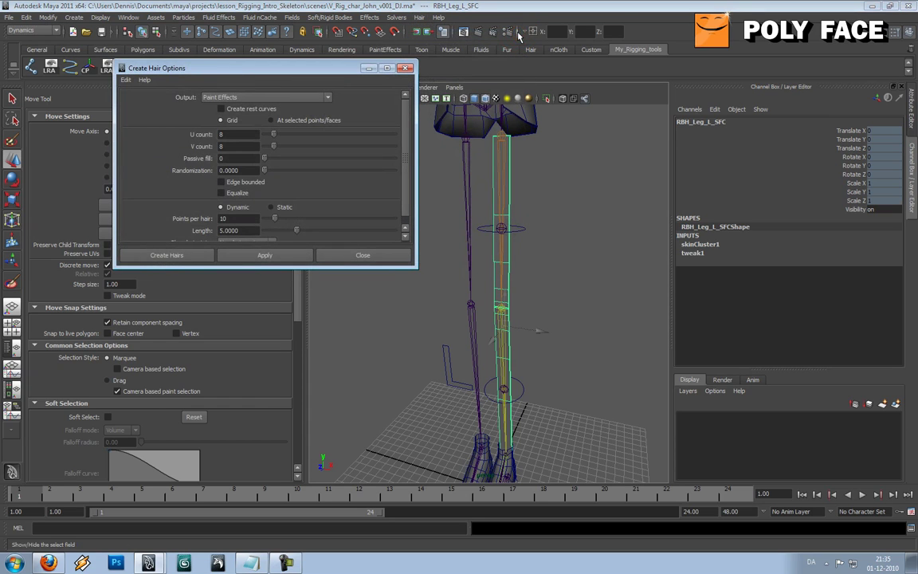
- Try to create hair on the ribbon surface with a U count of 9 and a V count of 0
alt+drag(439, 199, 512, 223)
double_click(231, 134)
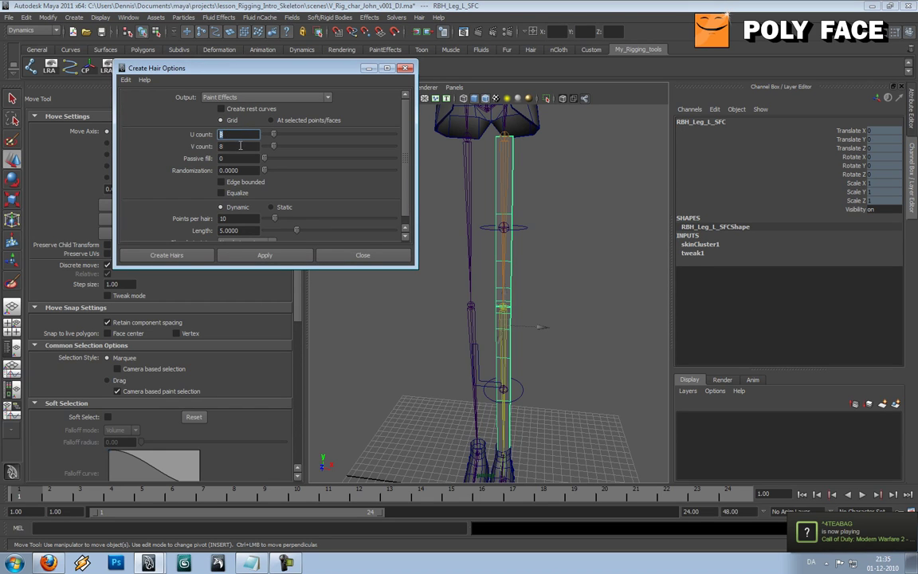
double_click(240, 146)
alt+drag(456, 181, 514, 164)
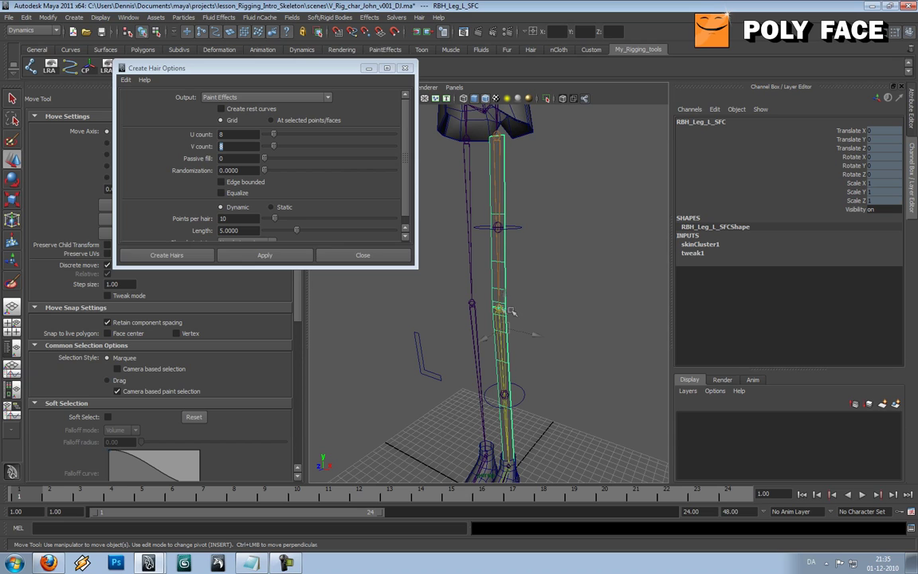
alt+middle_drag(540, 318, 544, 253)
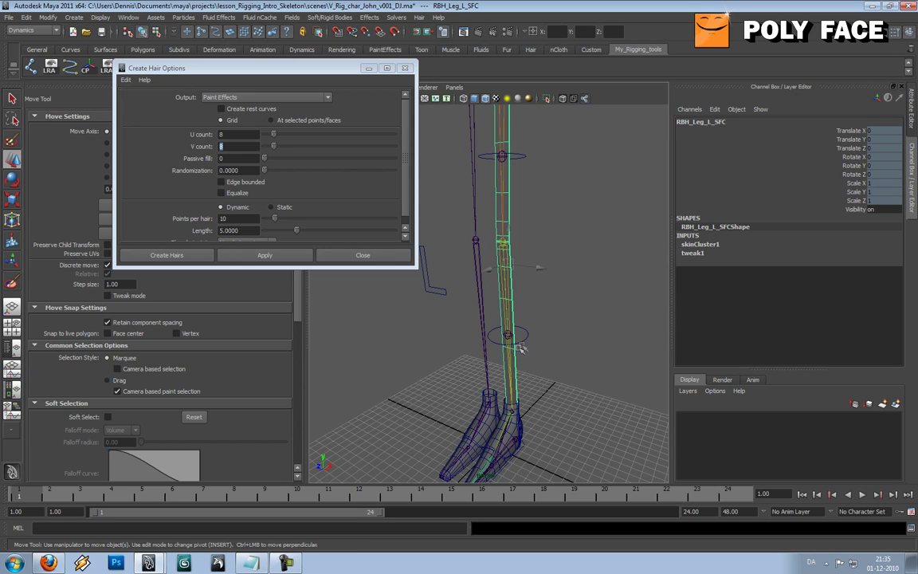
click(247, 135)
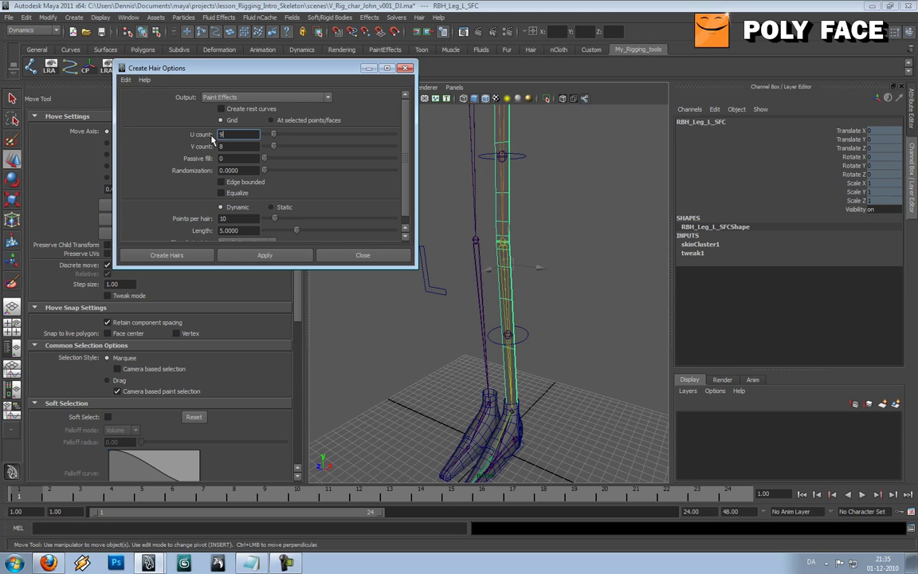
key(Tab)
mouse_move(503, 207)
alt+mouse_down()
mouse_move(543, 200)
mouse_move(519, 156)
mouse_move(510, 199)
alt+mouse_up()
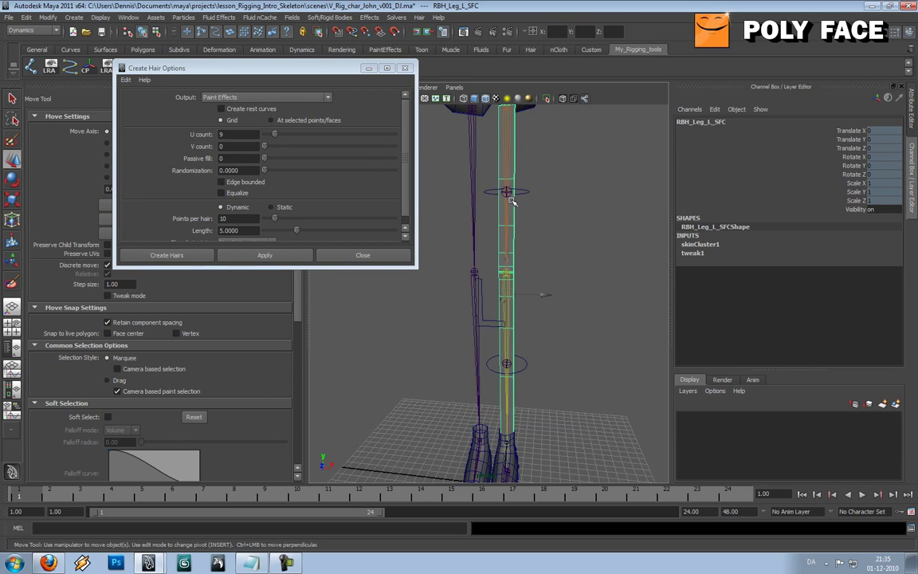
click(265, 255)
- Examine the ribbon surface for new hairs from several angles, and undo the last actions
alt+drag(611, 268, 532, 263)
scroll(509, 264, up, 5)
scroll(531, 263, down, 5)
alt+right_drag(531, 263, 516, 280)
mouse_move(517, 280)
alt+mouse_down()
mouse_move(462, 259)
mouse_move(551, 295)
mouse_move(495, 292)
mouse_move(522, 285)
alt+mouse_up()
scroll(521, 284, down, 5)
scroll(502, 283, down, 3)
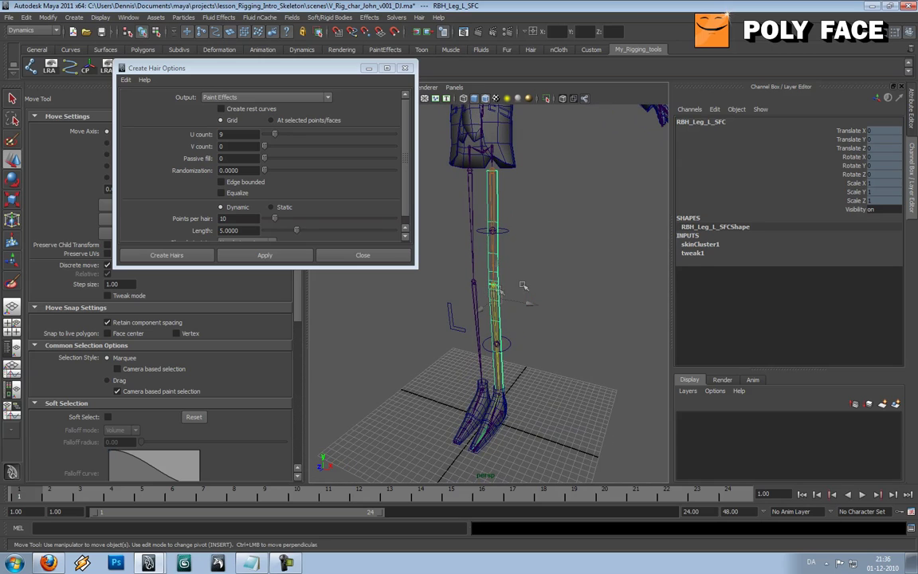
key(ctrl+z)
key(ctrl+z)
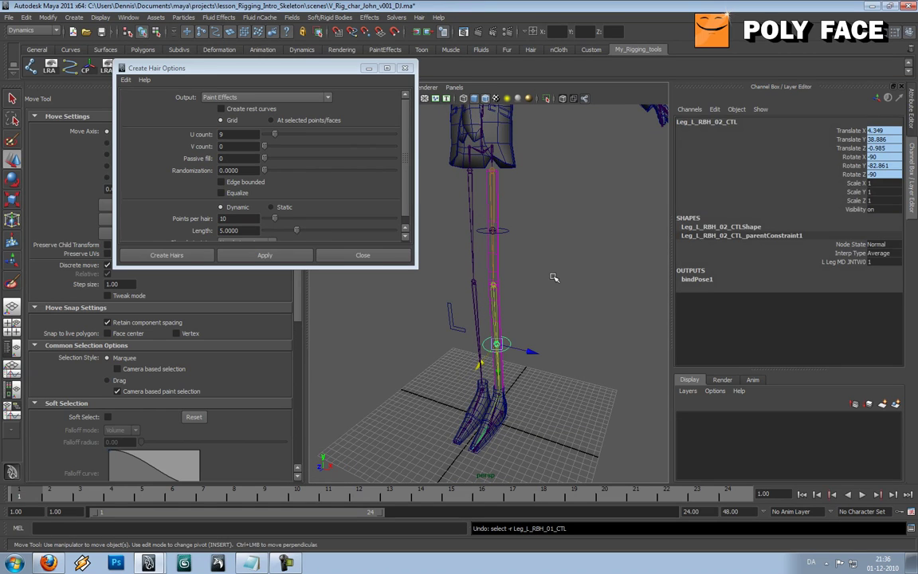
- Reselect RBH_Leg_L_SFC, create hair with a U count of 1 and a V count of 9, and check its placement
click(499, 257)
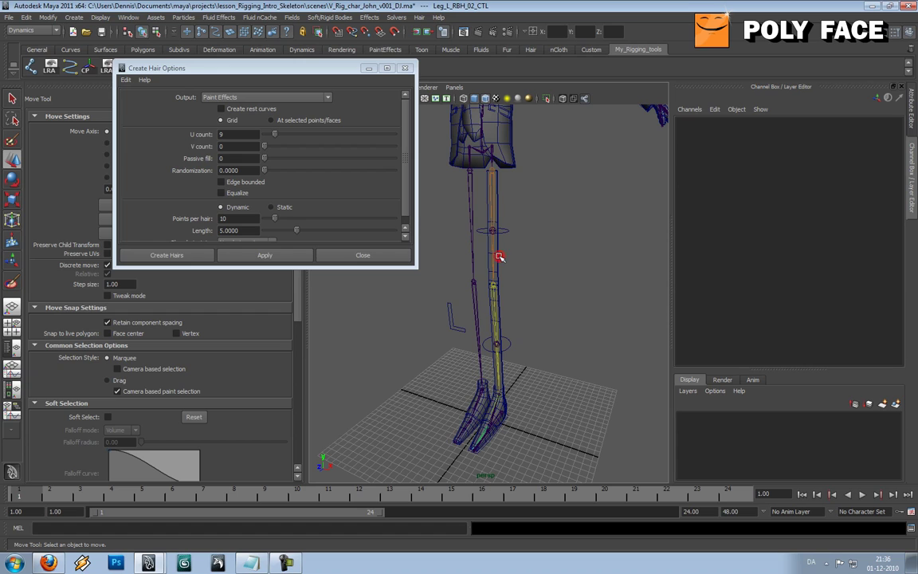
click(497, 253)
alt+drag(498, 252, 529, 268)
double_click(234, 135)
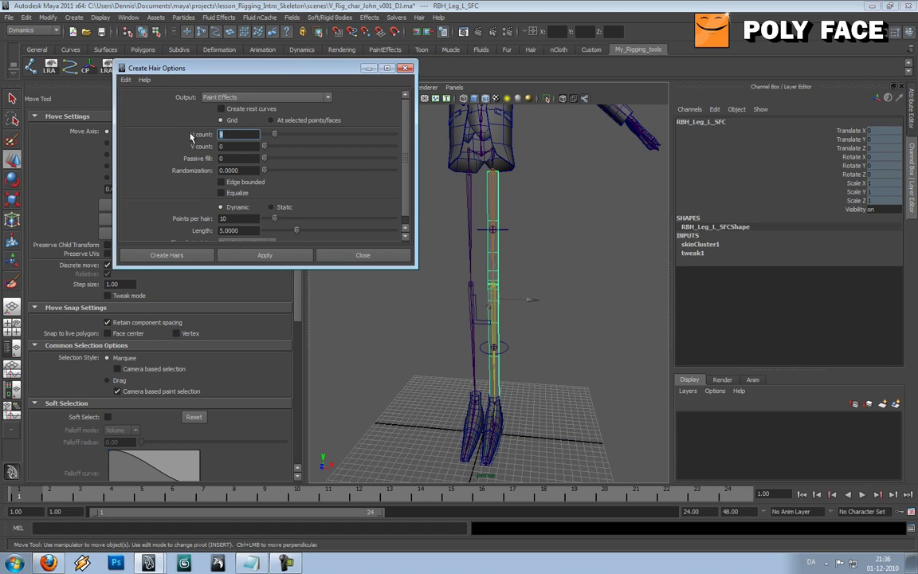
text(1)
key(Tab)
text(9)
click(291, 255)
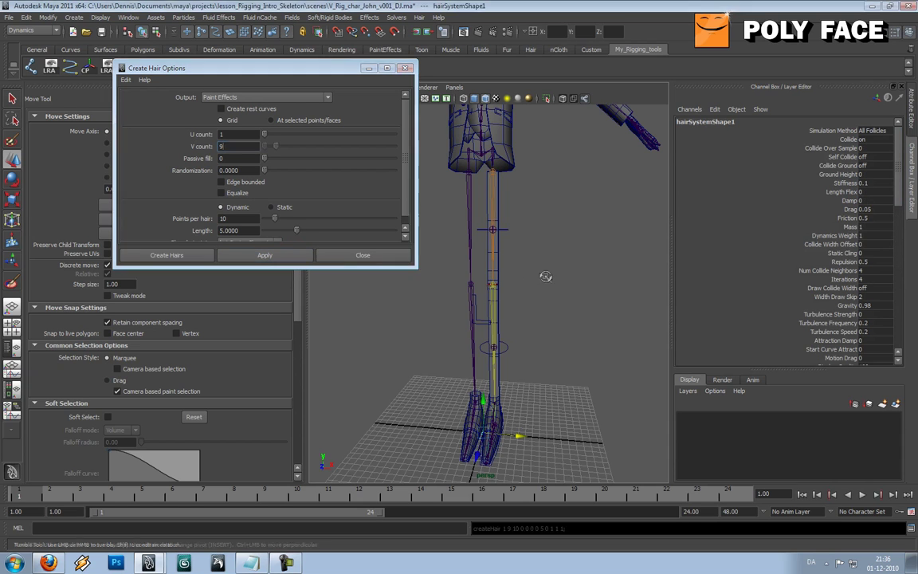
alt+drag(546, 273, 537, 296)
scroll(492, 266, up, 6)
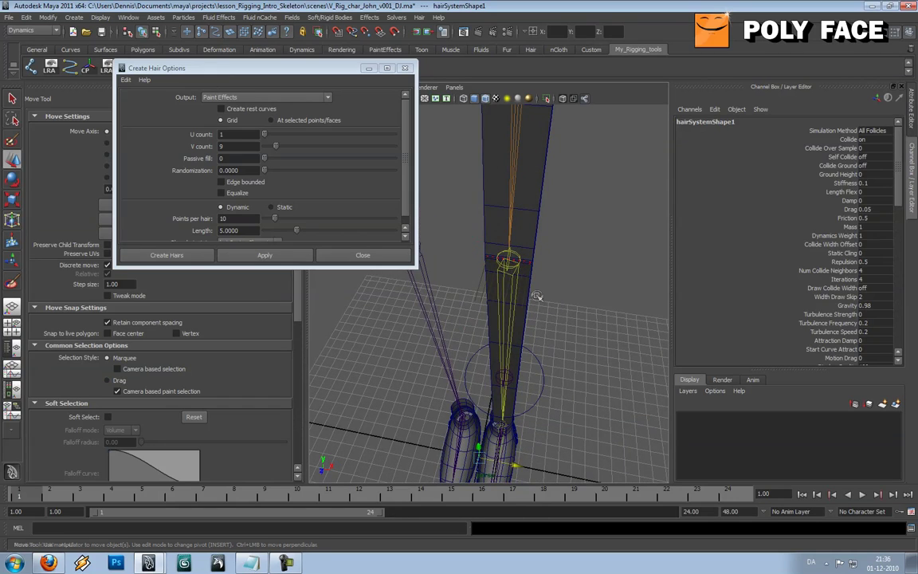
- Undo that hair system and create a new one on the ribbon with a U count of 9 and a V count of 1
click(537, 297)
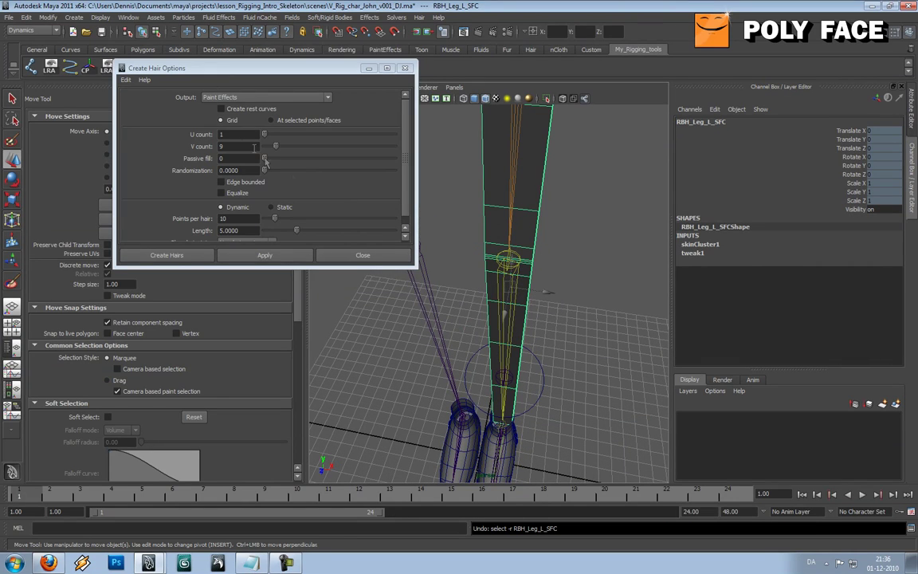
text(9)
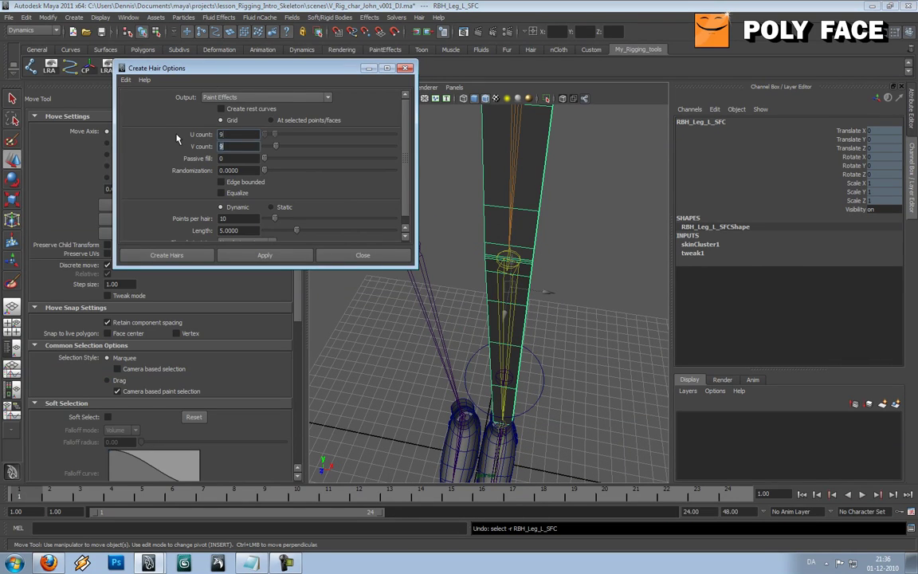
key(Tab)
text(1)
key(Tab)
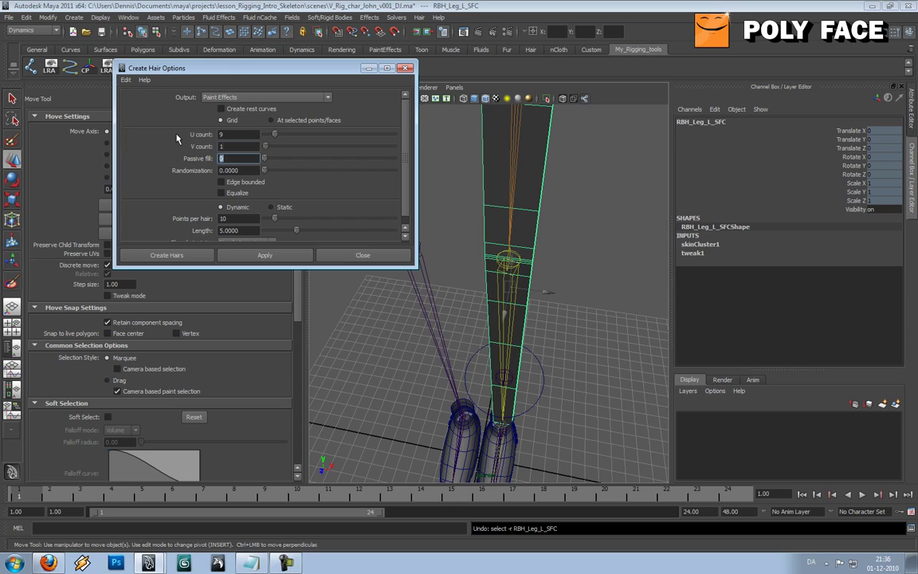
click(290, 255)
- Inspect the distribution of the new hairs along the leg ribbon from the side and the front
alt+drag(563, 267, 567, 241)
alt+right_drag(565, 239, 521, 237)
mouse_move(519, 238)
alt+mouse_down()
mouse_move(352, 232)
mouse_move(600, 254)
mouse_move(517, 221)
mouse_move(536, 192)
mouse_move(558, 223)
mouse_move(645, 256)
mouse_move(557, 250)
mouse_move(538, 222)
mouse_move(549, 223)
mouse_move(537, 219)
mouse_move(614, 227)
mouse_move(532, 227)
alt+mouse_up()
alt+middle_drag(533, 227, 547, 283)
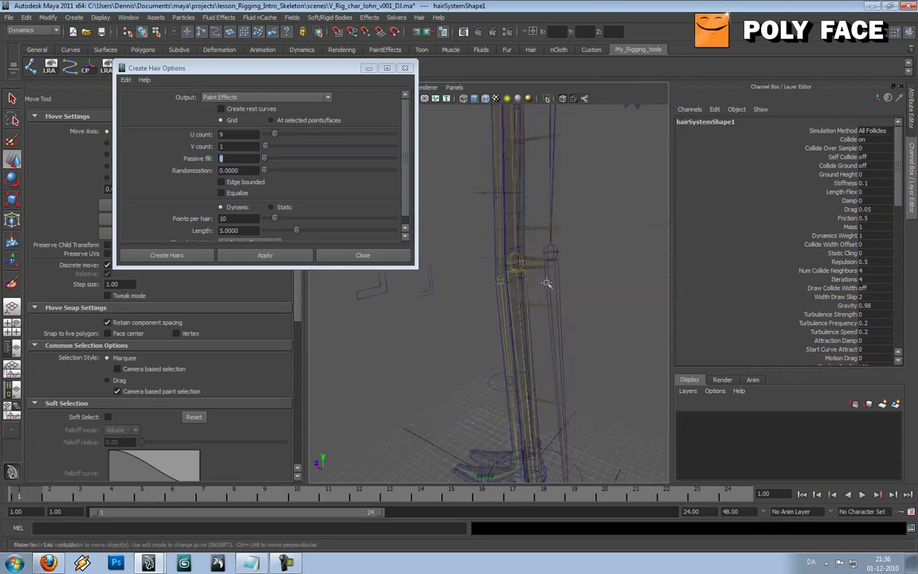
alt+right_drag(546, 282, 575, 260)
alt+drag(575, 260, 612, 292)
scroll(612, 292, down, 5)
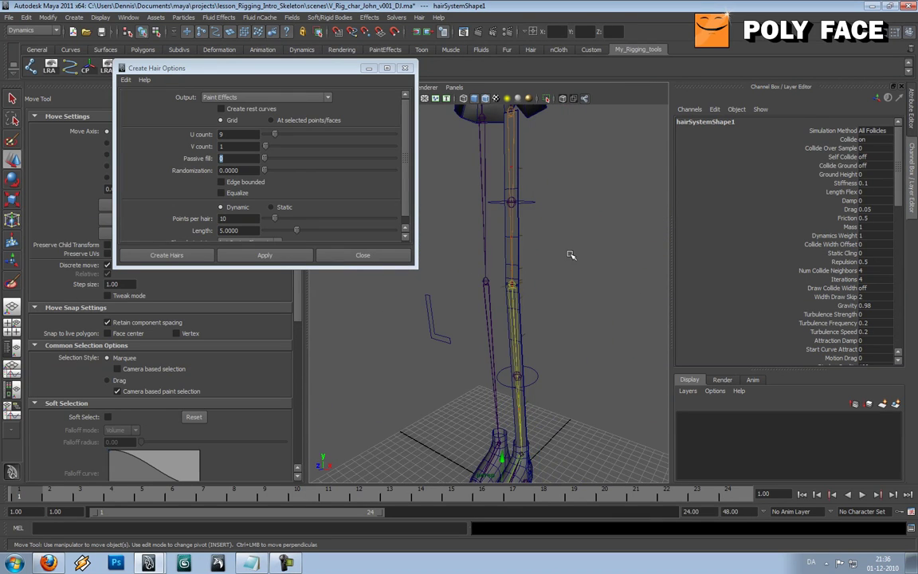
- Examine the row of hairs along the left leg ribbon up close and from several angles
alt+middle_drag(568, 251, 569, 259)
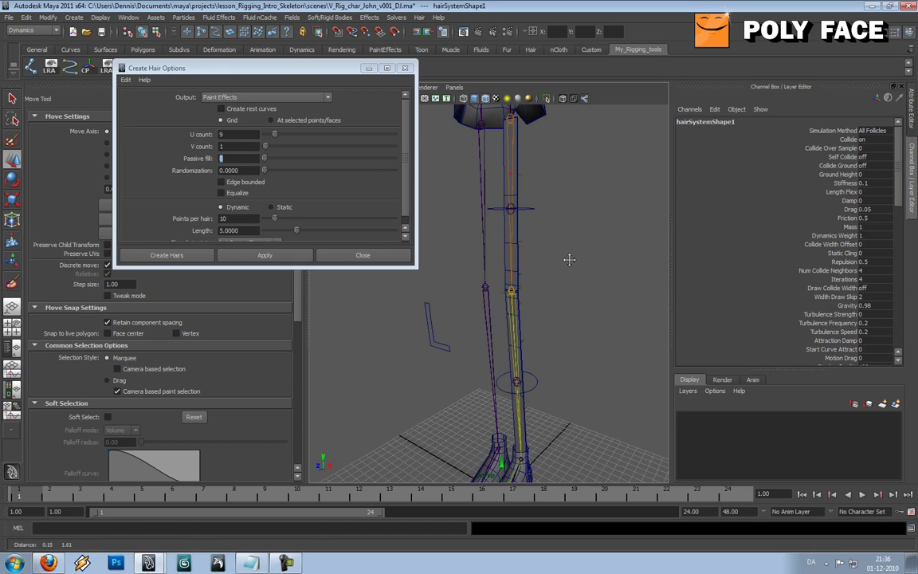
scroll(570, 261, up, 5)
scroll(570, 262, down, 3)
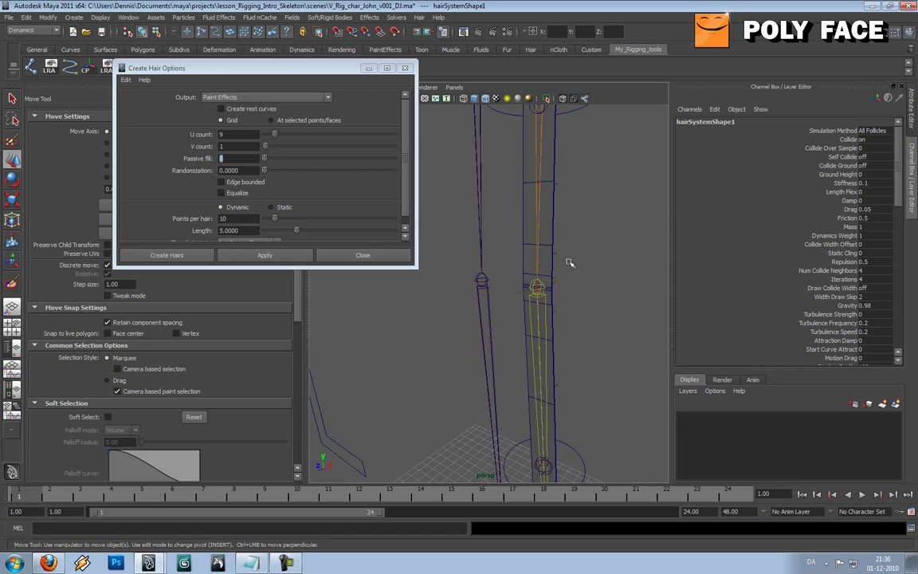
scroll(569, 264, up, 3)
scroll(563, 282, down, 8)
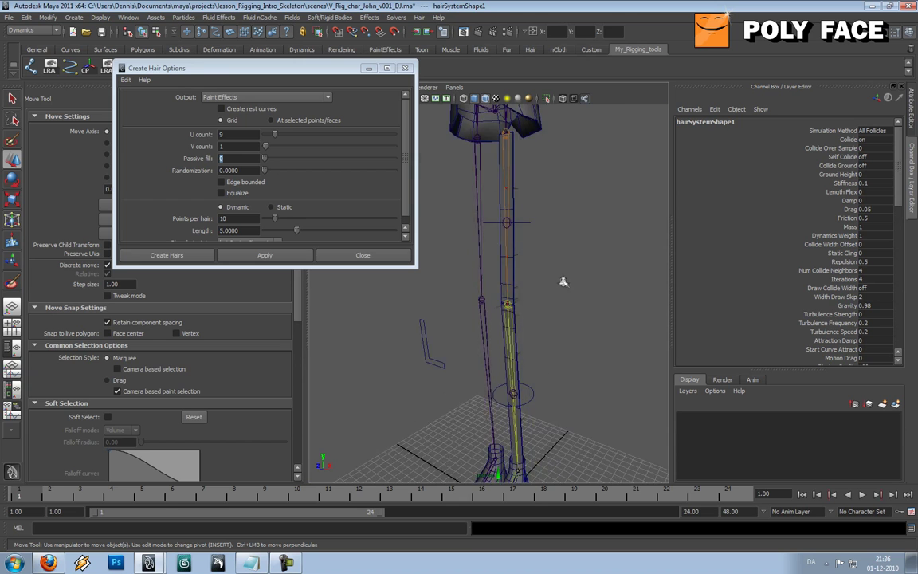
scroll(473, 237, up, 6)
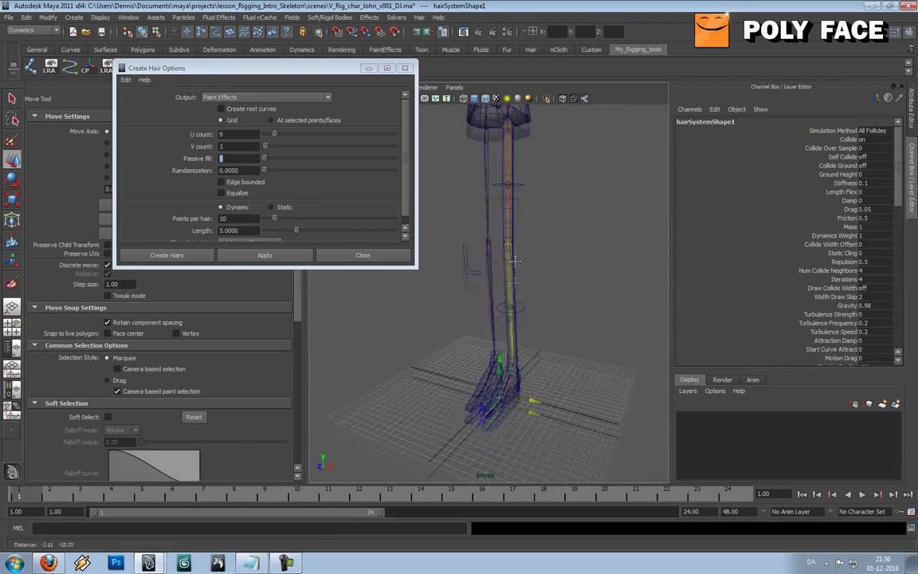
alt+drag(475, 233, 451, 261)
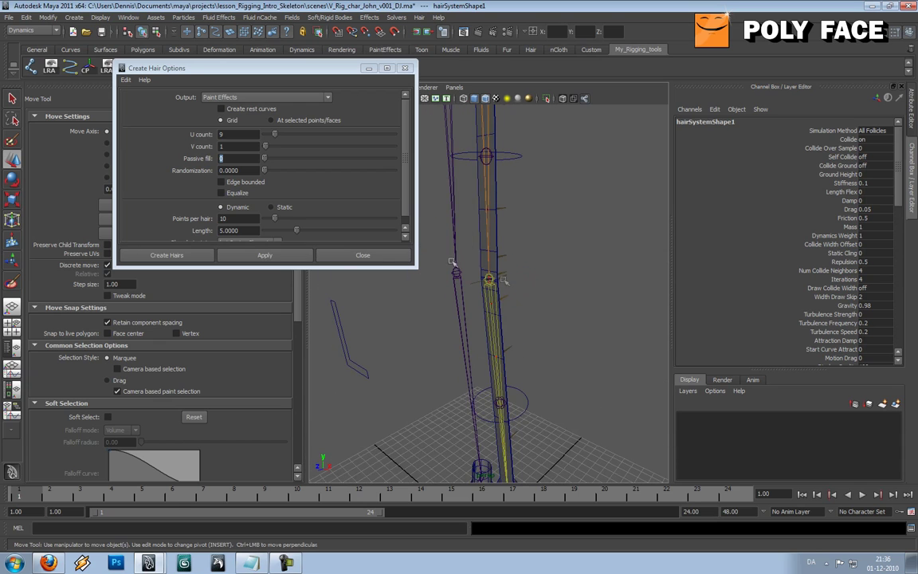
- Close the hair options and the tool settings, and show a widened Outliner beside the perspective view
click(378, 253)
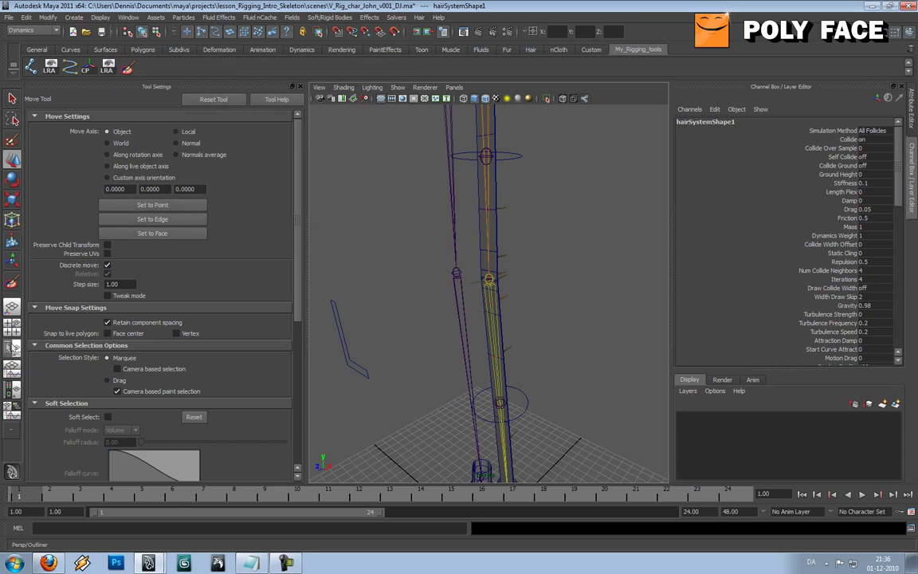
click(12, 312)
click(299, 86)
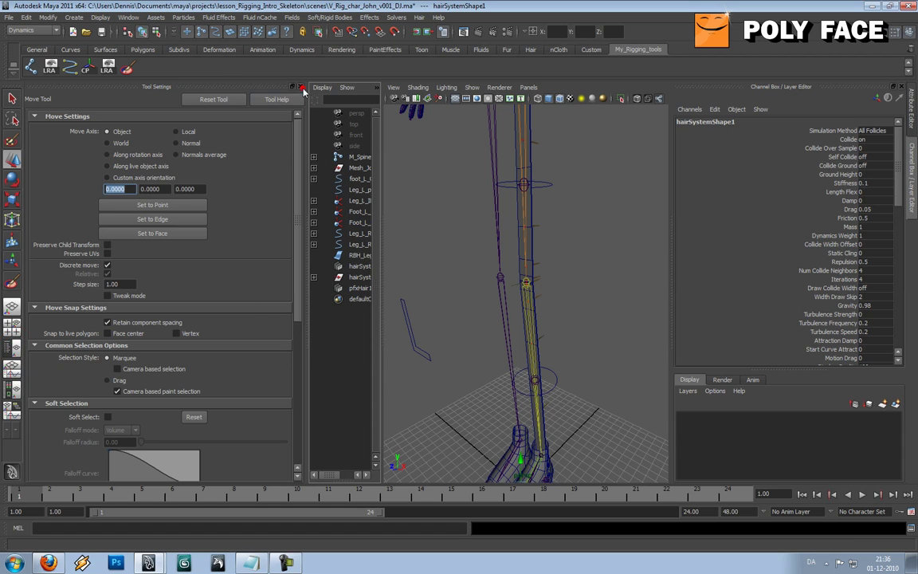
drag(98, 271, 164, 263)
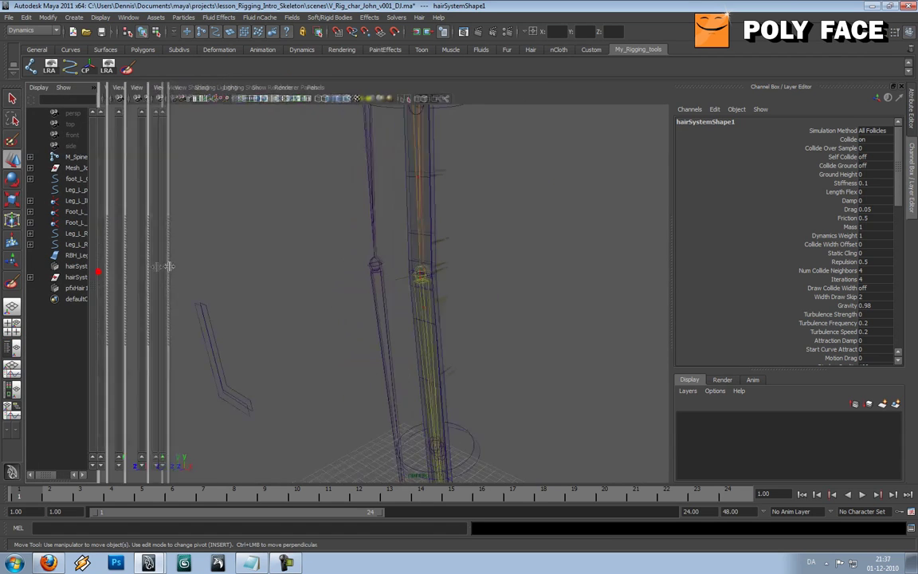
- Try moving the upper left leg ribbon control, undo the move, and clear the selection
click(544, 226)
alt+drag(460, 212, 497, 209)
alt+middle_drag(481, 209, 491, 277)
click(470, 261)
drag(474, 261, 542, 317)
key(ctrl+z)
click(553, 323)
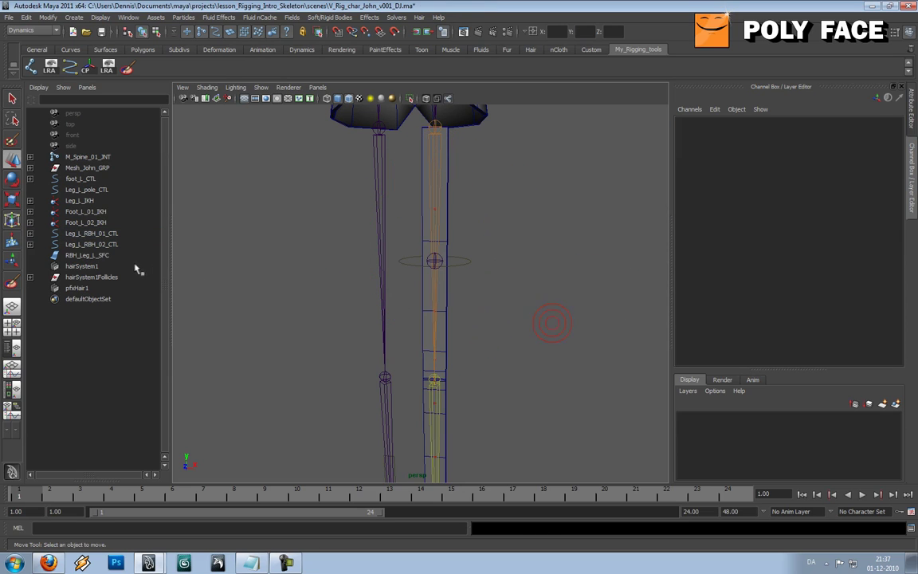
- Delete the hairSystem1 and pfxHair1 nodes, keeping the hairSystem1Follicles group
click(82, 266)
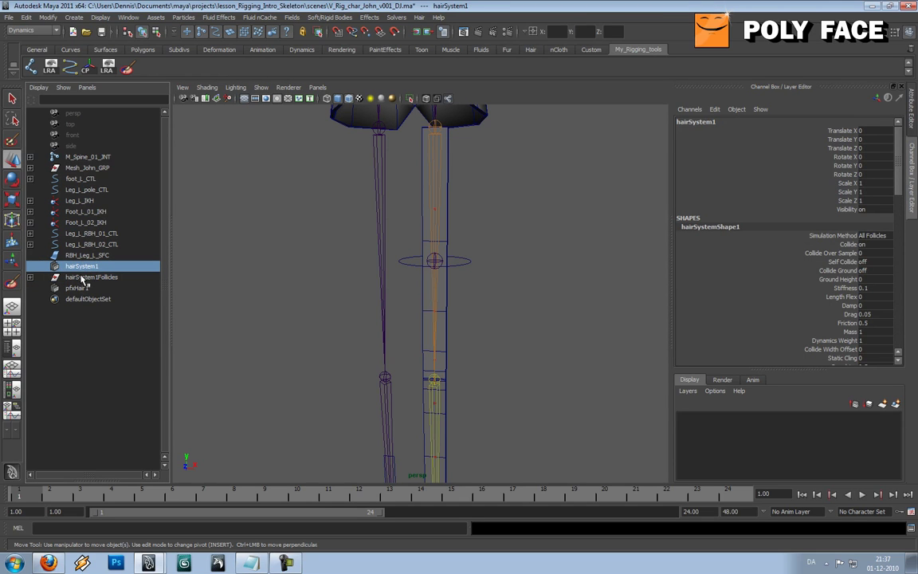
shift+click(90, 276)
shift+click(76, 287)
alt+drag(348, 272, 234, 268)
click(103, 269)
key(Delete)
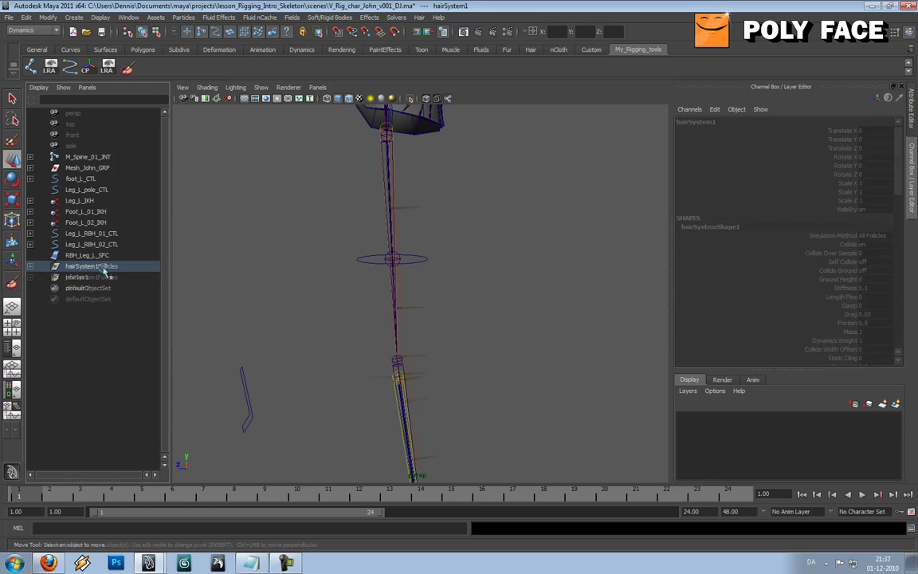
click(90, 278)
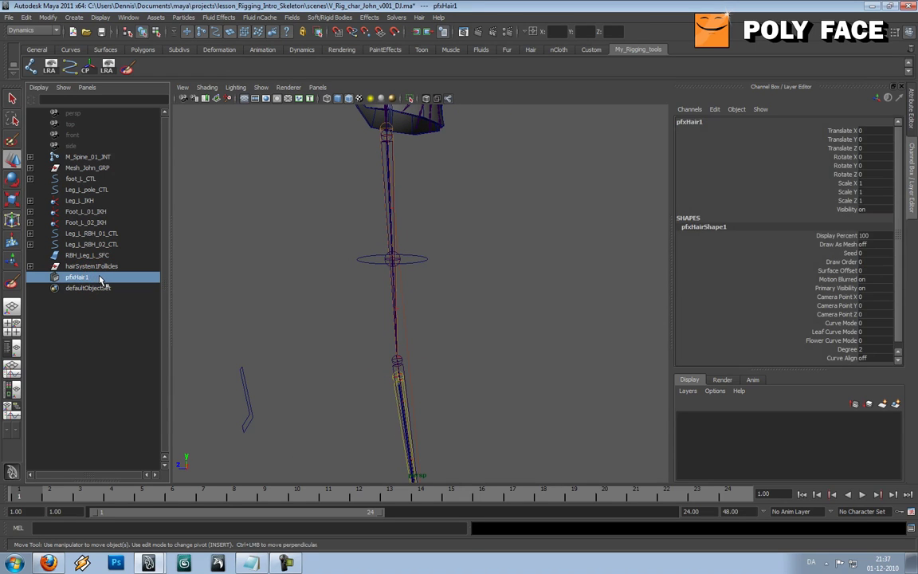
key(Delete)
- Expand the hairSystem1Follicles group and select its first follicle, RBH_Leg_L_SFCFollicle650
click(104, 267)
alt+drag(399, 275, 498, 293)
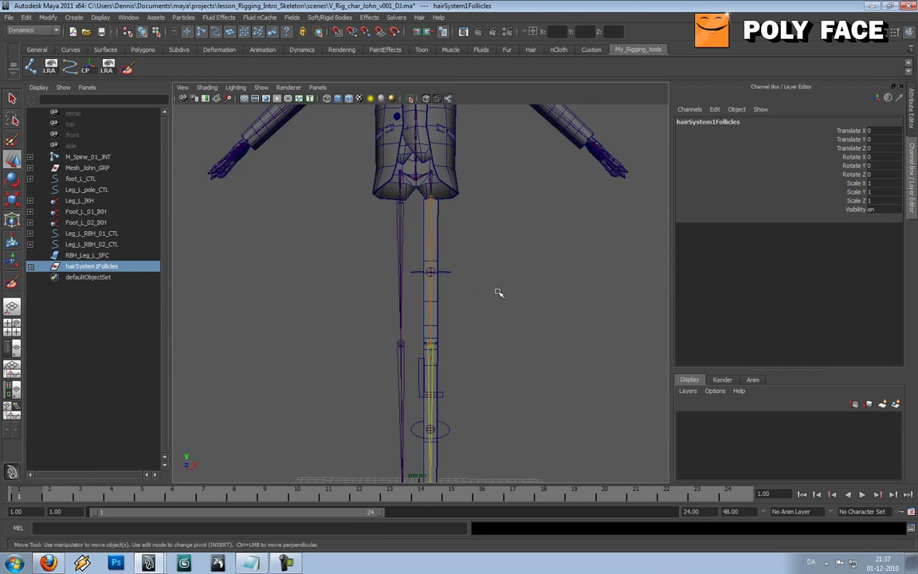
click(31, 267)
click(80, 276)
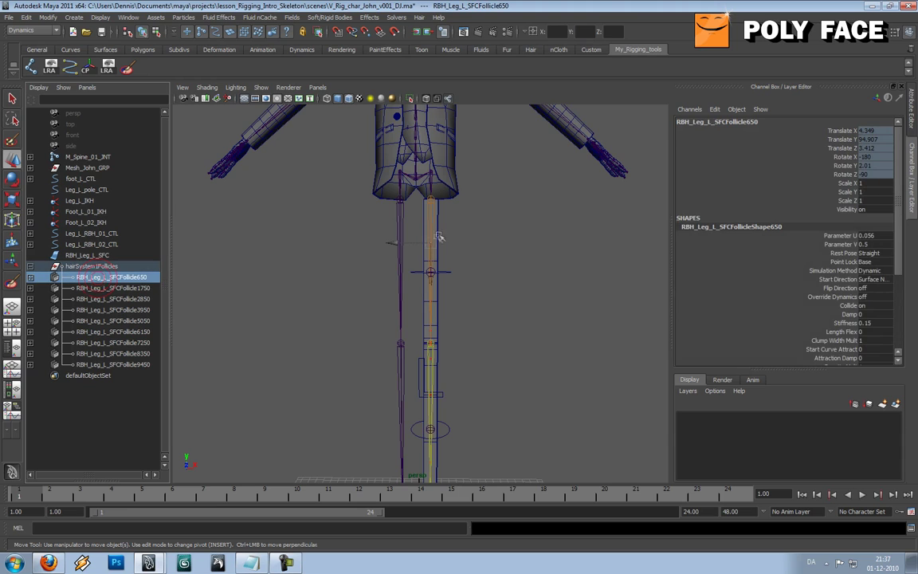
alt+drag(450, 251, 519, 255)
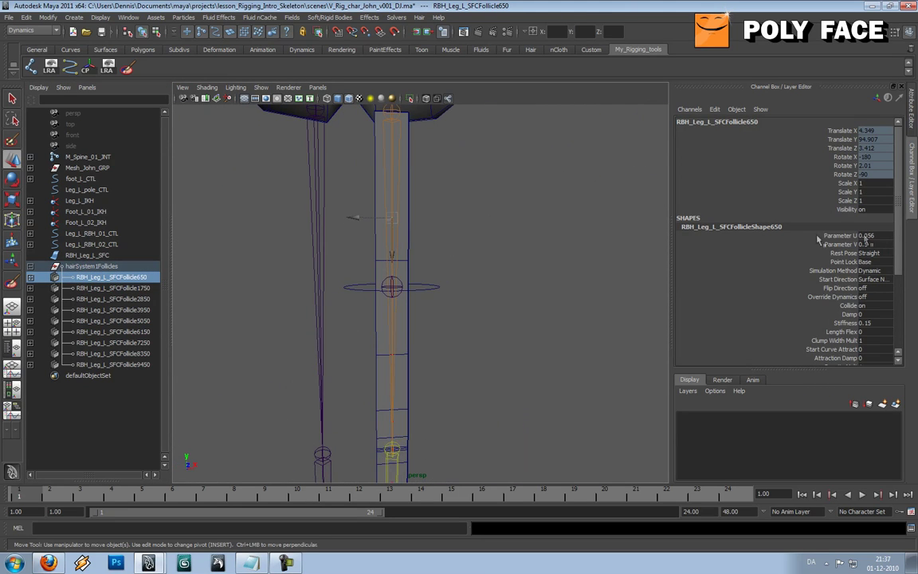
- Try sliding the Parameter U value of RBH_Leg_L_SFCFollicle650 interactively, and enter 0 for it
scroll(901, 243, down, 3)
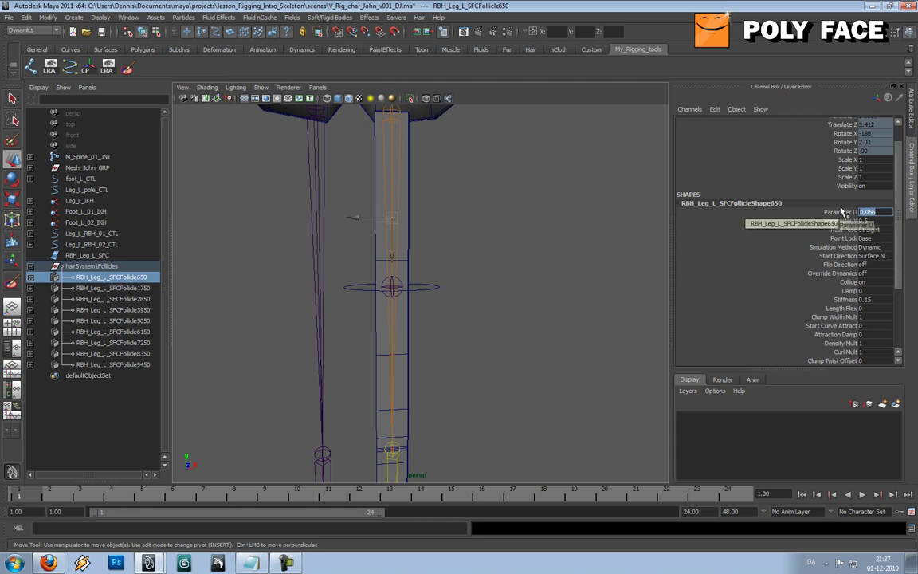
click(841, 214)
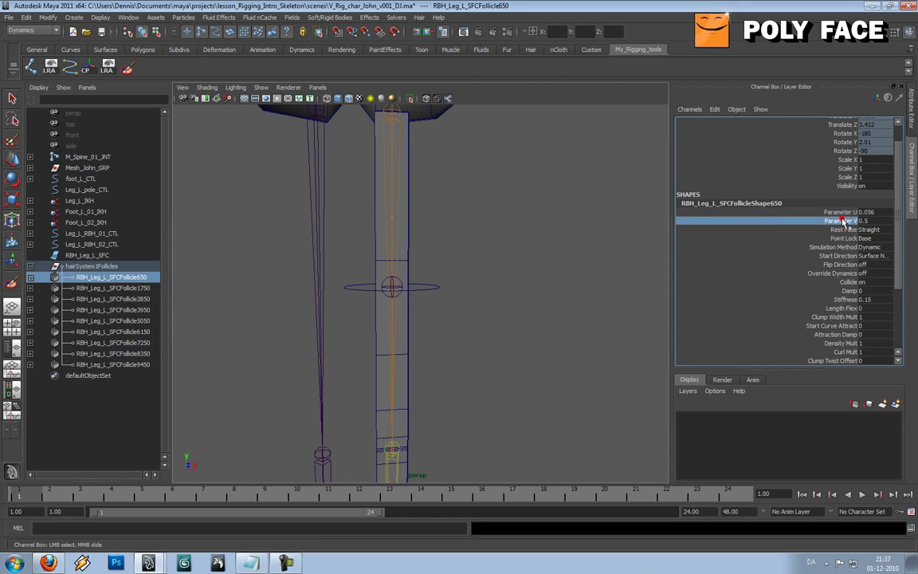
alt+drag(550, 206, 537, 230)
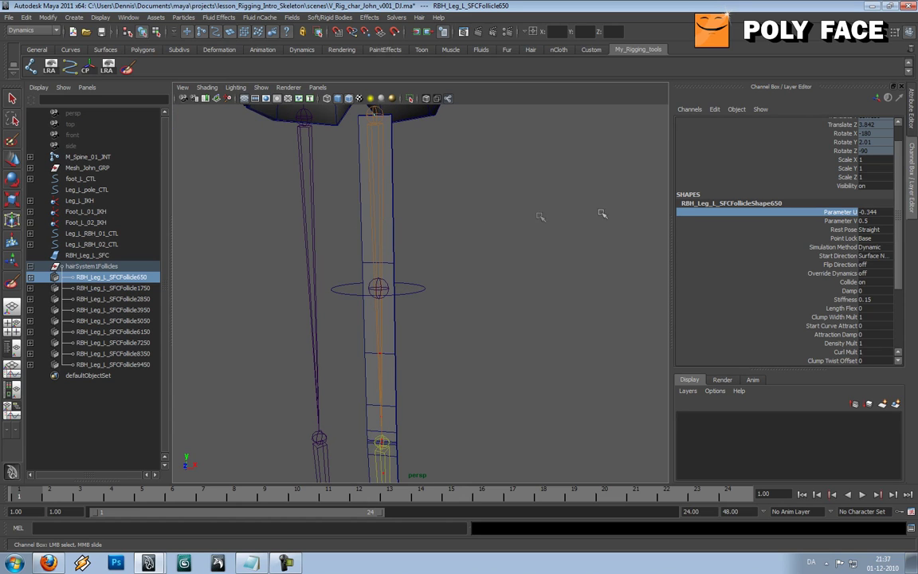
double_click(886, 212)
text(0)
key(Tab)
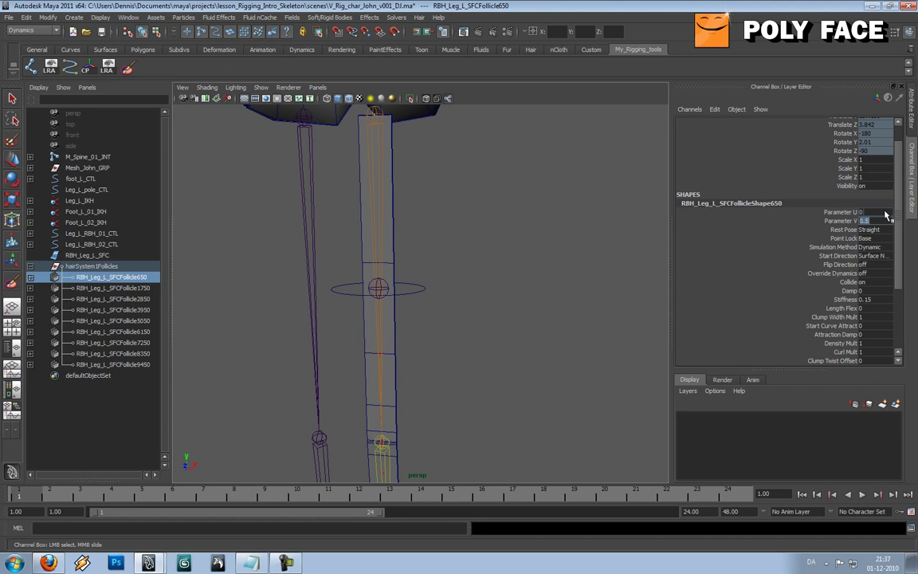
- Try Parameter U values of 0.1 and 0.01 on RBH_Leg_L_SFCFollicle650 and check its position near the hip
double_click(884, 212)
text(0.1)
key(Tab)
double_click(882, 212)
alt+drag(498, 189, 375, 232)
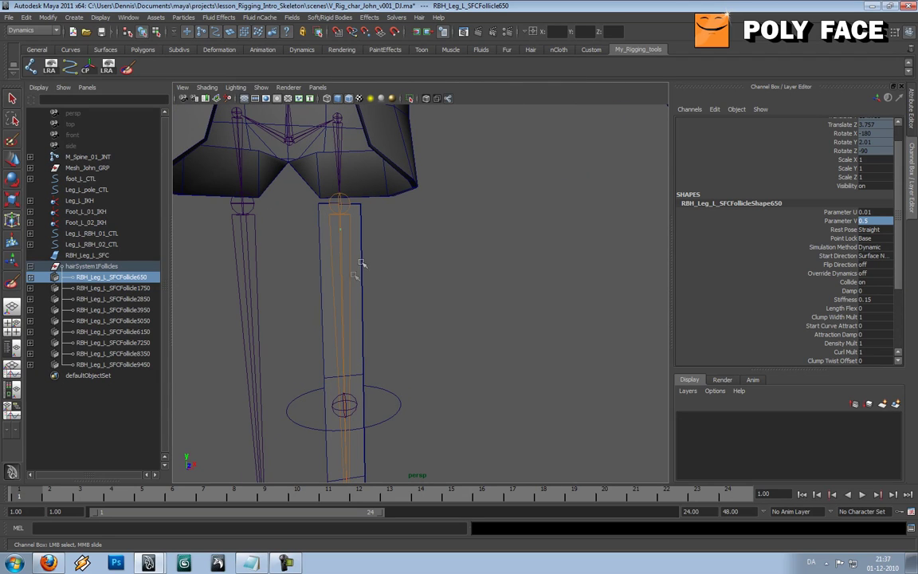
- Try 0.009 for the first follicle's Parameter U and settle on 0.001, placing it at the ribbon's upper end
double_click(879, 213)
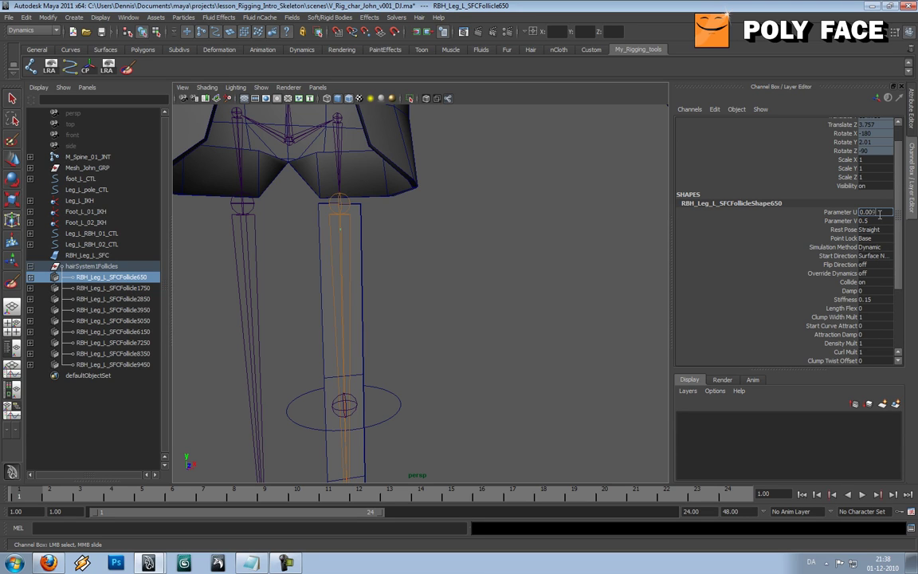
key(Return)
double_click(877, 212)
double_click(891, 220)
alt+drag(336, 198, 376, 207)
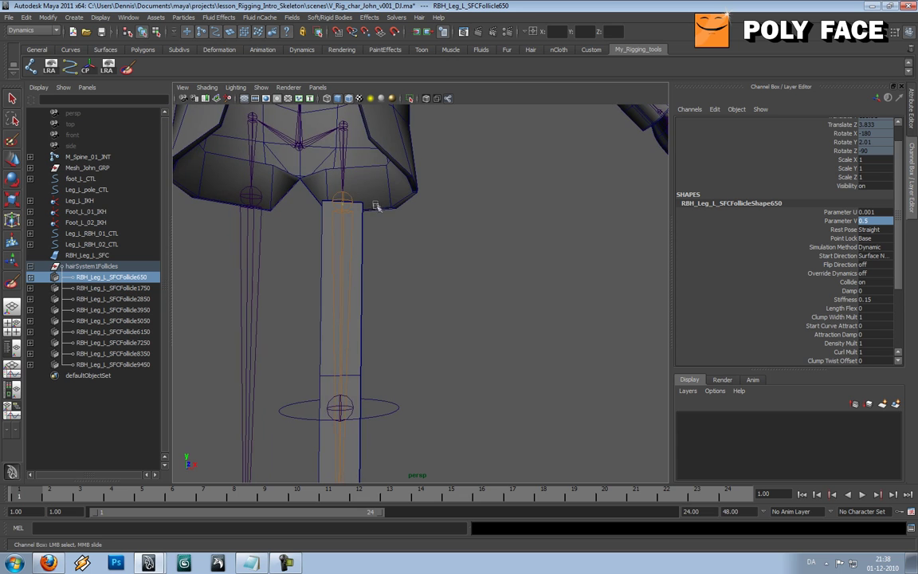
alt+right_drag(424, 327, 457, 196)
alt+drag(425, 230, 416, 239)
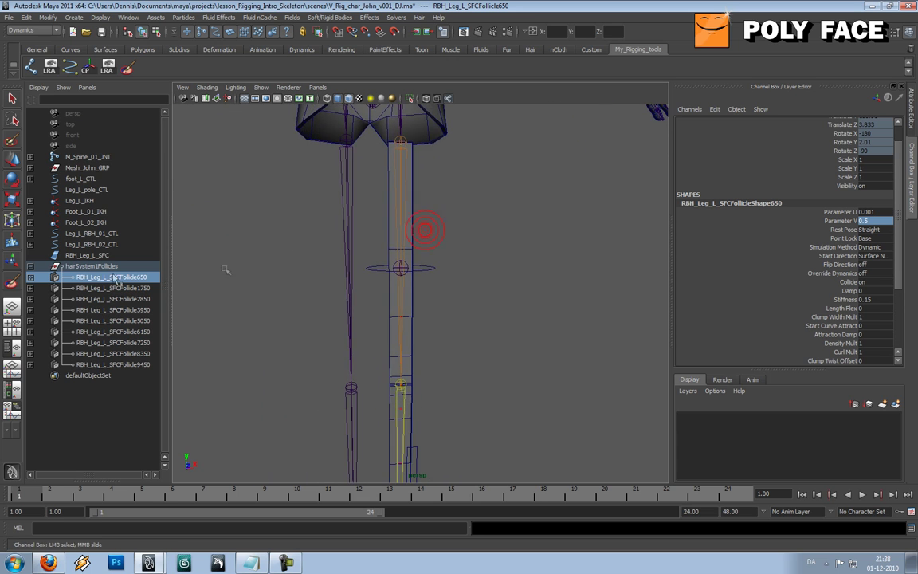
- Select the second follicle, RBH_Leg_L_SFCFollicle1750, and set its Parameter U to 0.1
click(106, 288)
alt+right_drag(435, 267, 420, 269)
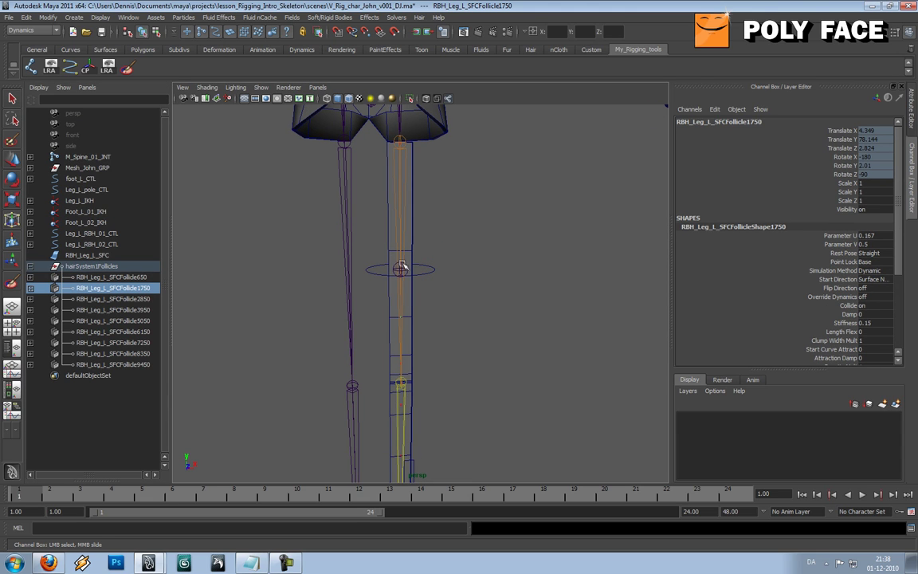
alt+drag(490, 243, 490, 242)
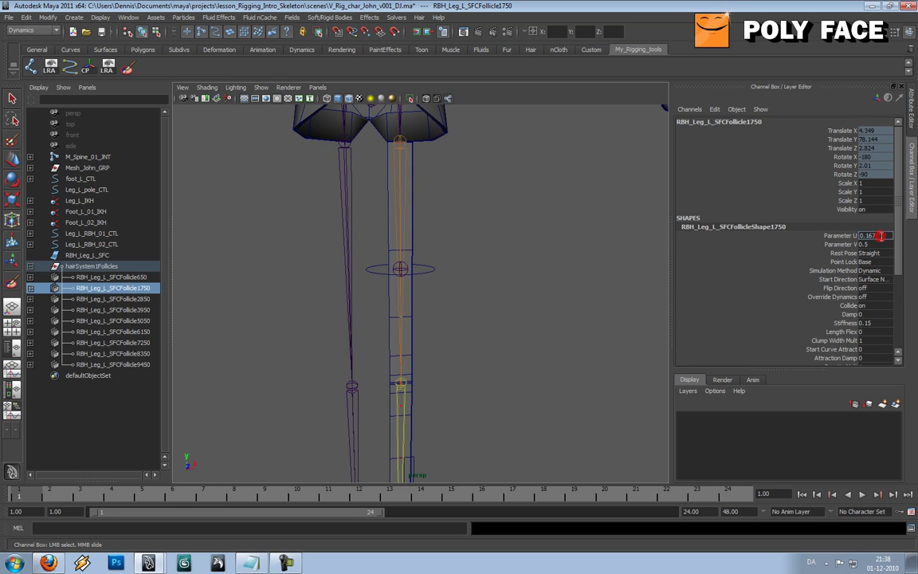
key(Tab)
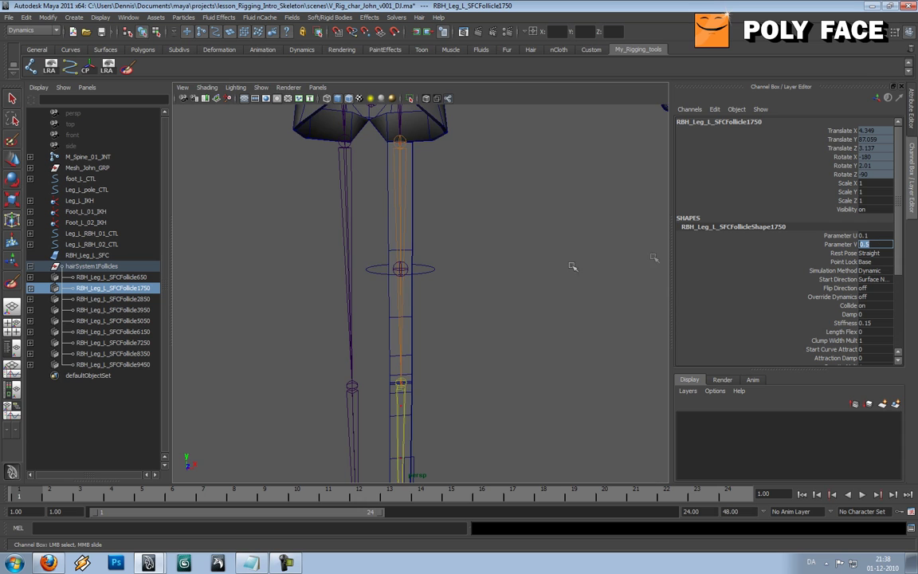
alt+drag(476, 273, 451, 269)
scroll(438, 269, up, 4)
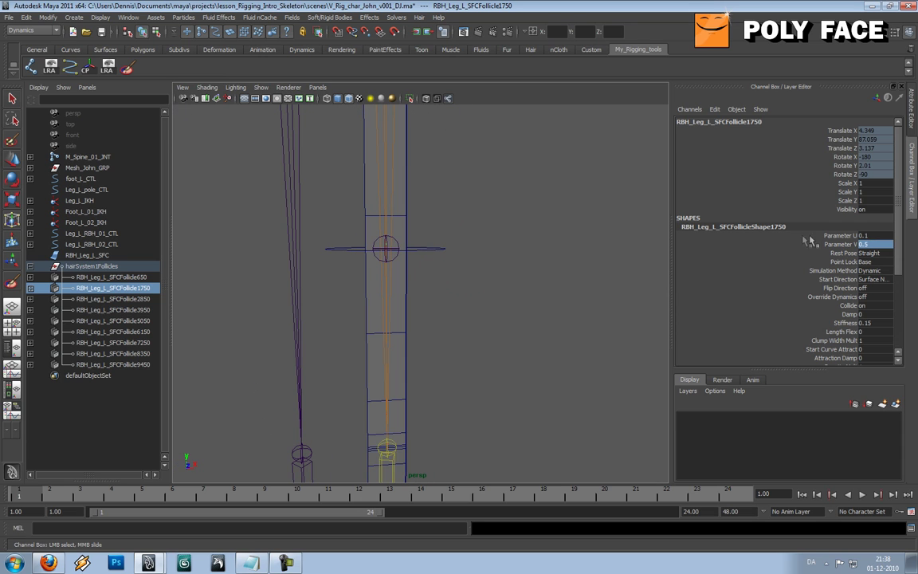
- Try a Parameter U of 0.05 on RBH_Leg_L_SFCFollicle1750 and check its position on the upper leg
click(877, 236)
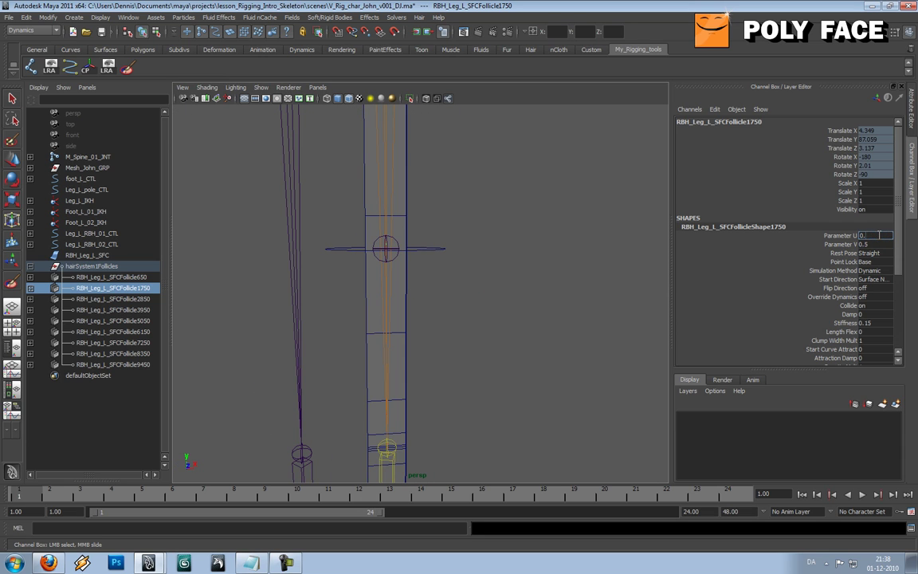
text(0.05)
key(Tab)
alt+drag(629, 239, 505, 254)
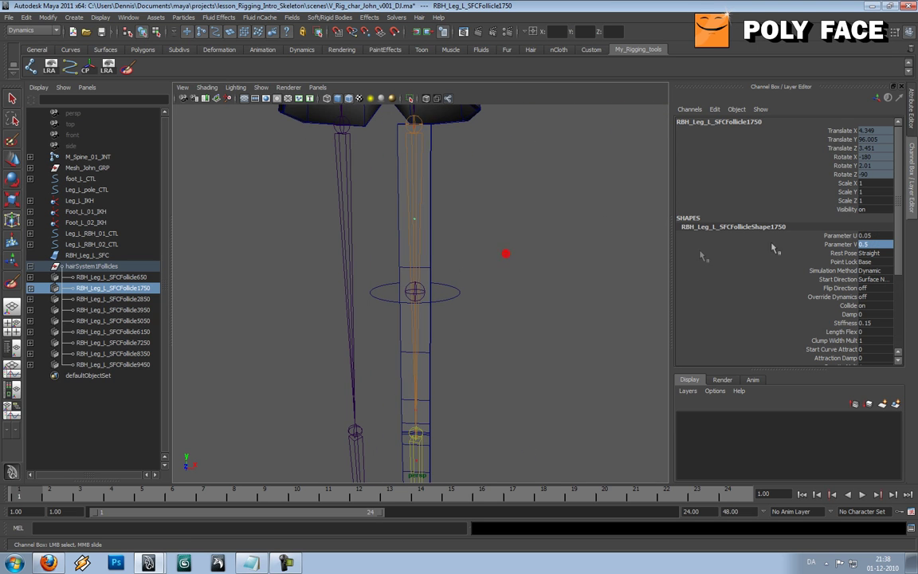
- Set the Parameter U of RBH_Leg_L_SFCFollicle1750 to 0.04 and inspect its placement along the whole leg ribbon
click(880, 236)
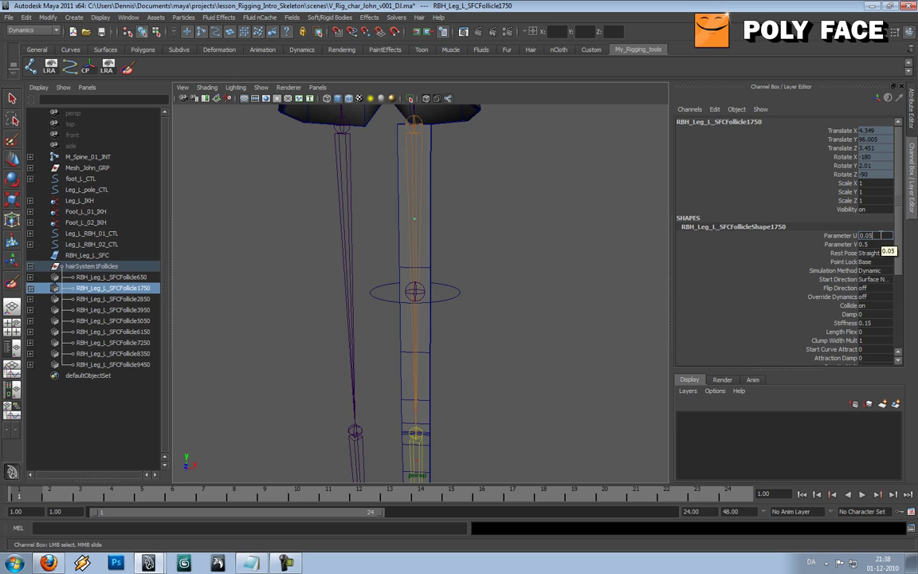
key(Tab)
alt+drag(534, 227, 495, 282)
mouse_move(434, 278)
alt+mouse_down()
mouse_move(430, 270)
mouse_move(504, 279)
mouse_move(436, 275)
alt+mouse_up()
scroll(436, 275, down, 3)
alt+middle_drag(446, 317, 411, 195)
scroll(410, 196, down, 3)
alt+drag(408, 197, 436, 261)
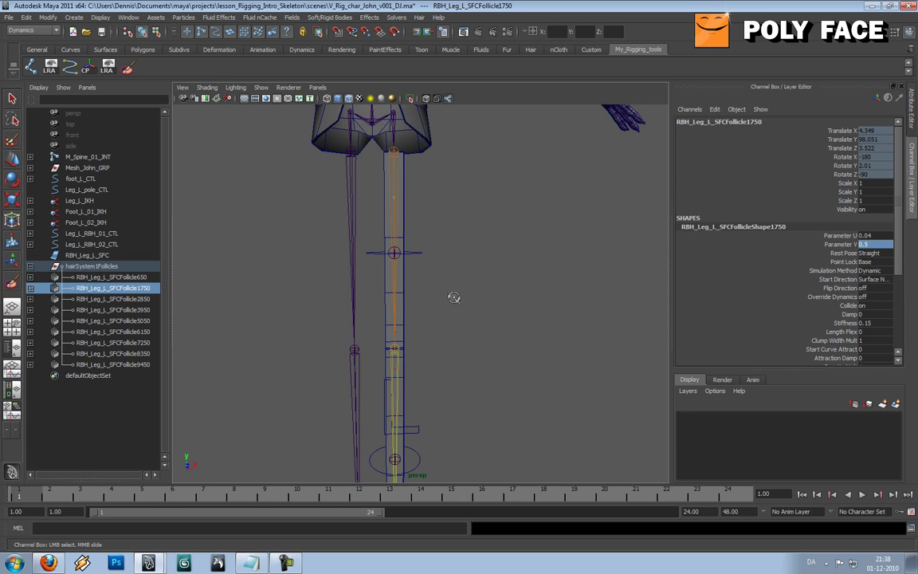
mouse_move(454, 297)
alt+mouse_down()
mouse_move(532, 305)
mouse_move(309, 290)
mouse_move(540, 301)
mouse_move(437, 292)
alt+mouse_up()
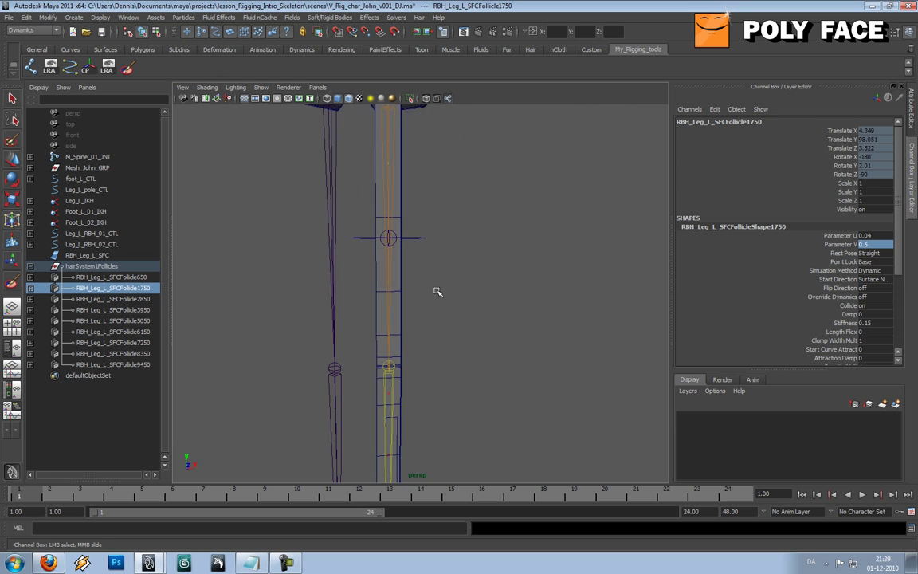
- Set the Parameter U of the third follicle, RBH_Leg_L_SFCFollicle2850, to 0.1 and refine it to 0.11
click(132, 299)
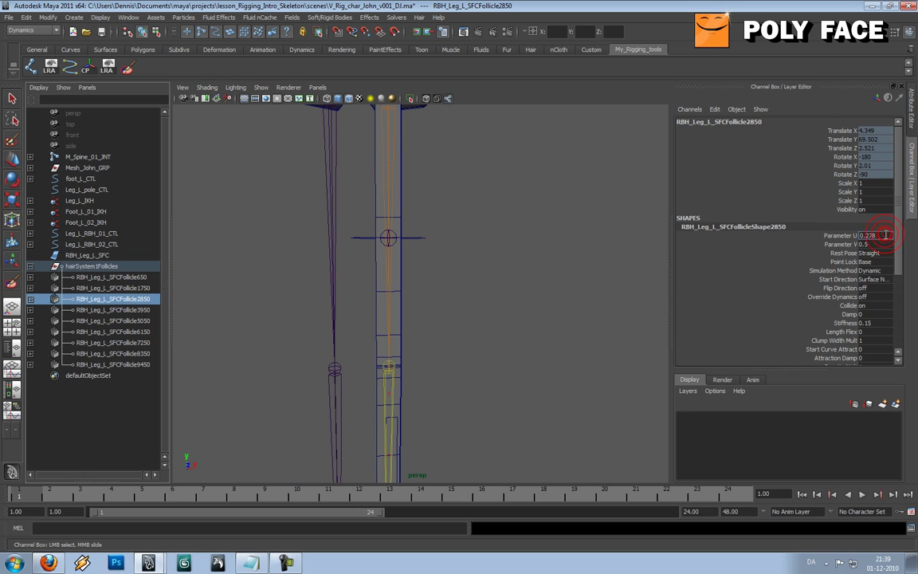
key(Tab)
alt+drag(478, 237, 467, 283)
scroll(480, 278, up, 3)
click(885, 237)
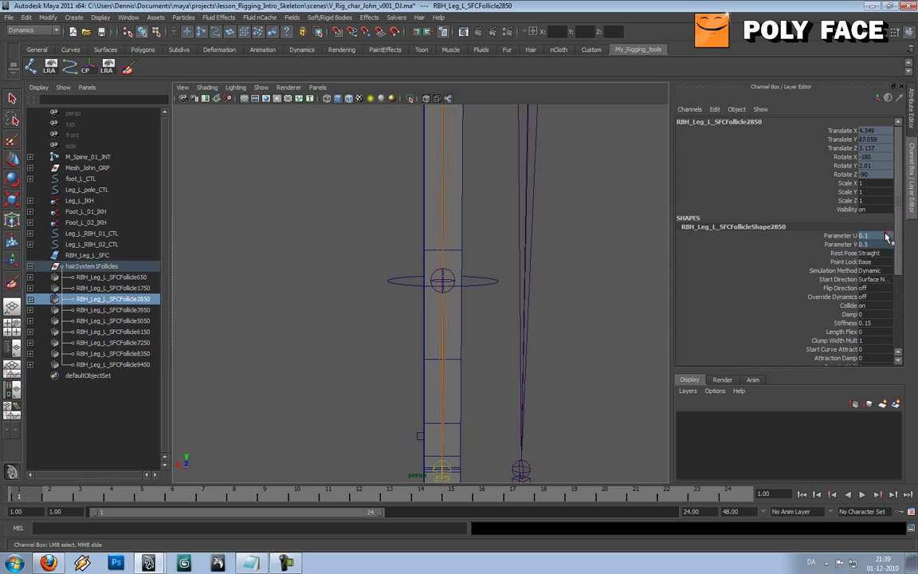
click(885, 236)
text(1)
key(Tab)
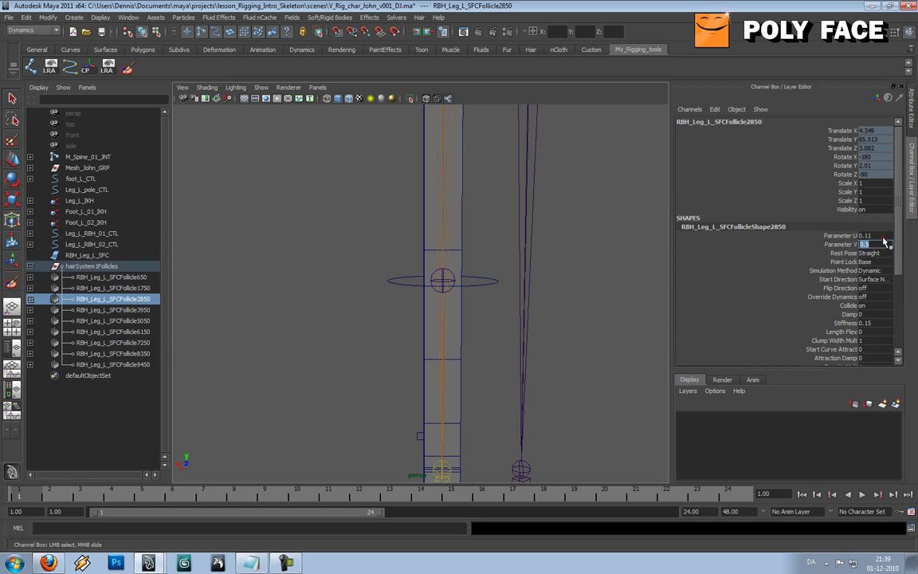
- Refine the Parameter U of the third follicle, RBH_Leg_L_SFCFollicle2850, to 0.105 and check its position on the upper leg
click(882, 236)
text(0.105)
click(882, 242)
alt+drag(569, 301, 516, 237)
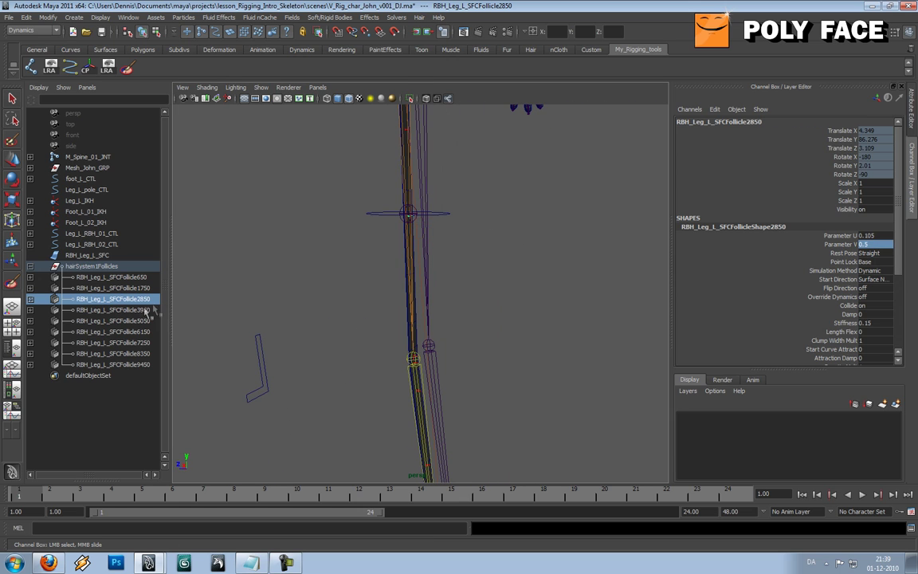
- Adjust the Parameter U of the fourth follicle, RBH_Leg_L_SFCFollicle3950, through 0.12, 0.16 and 0.2, and settle on 0.18
click(142, 311)
alt+drag(440, 269, 524, 285)
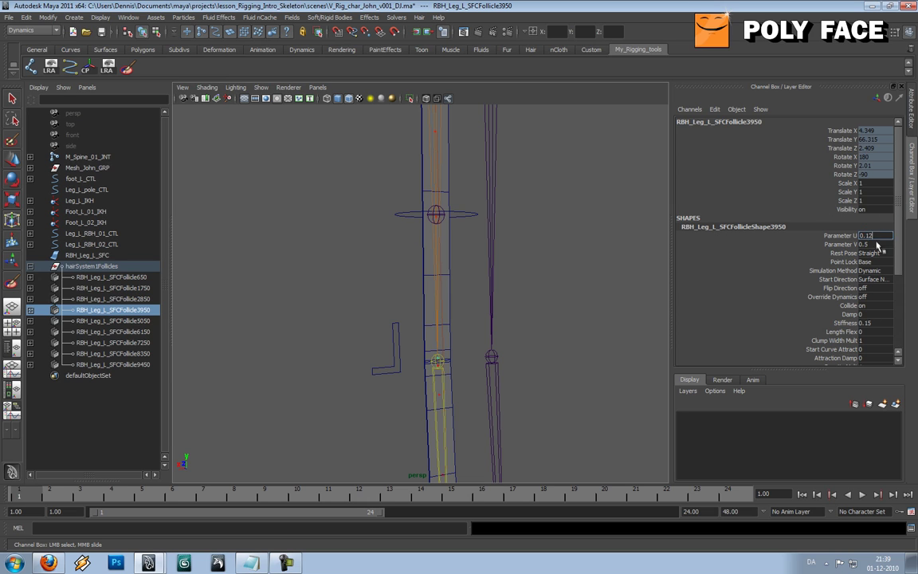
key(Return)
alt+drag(490, 272, 467, 268)
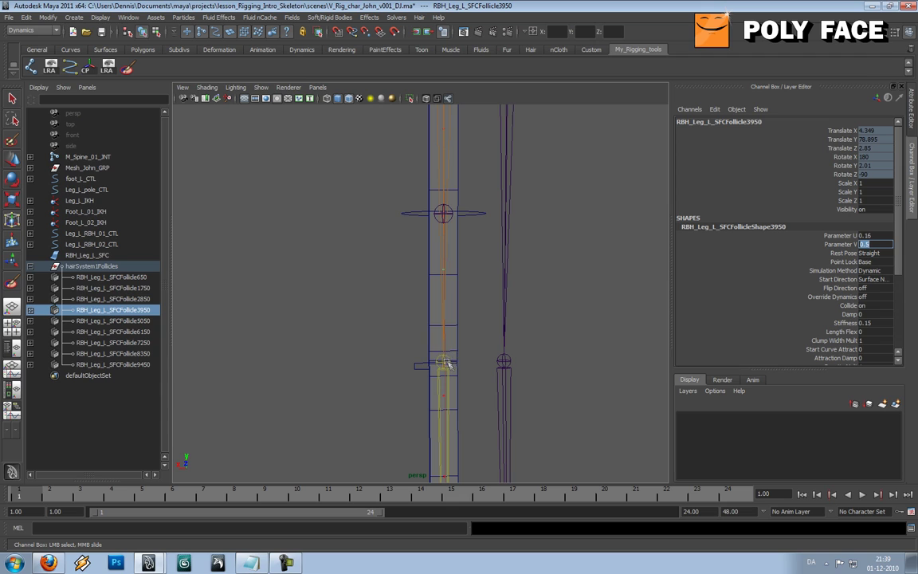
double_click(879, 235)
text(0.2)
key(Tab)
click(882, 235)
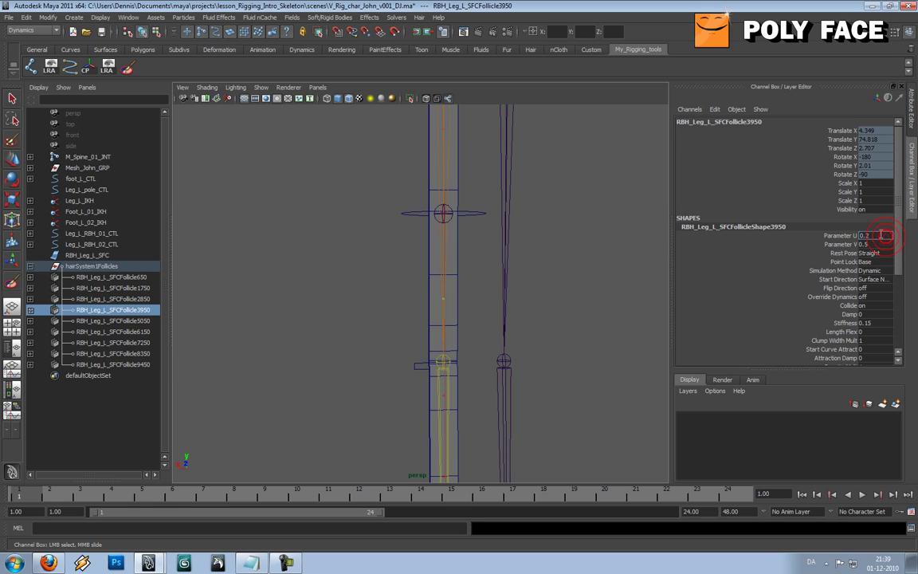
text(0.18)
key(Tab)
- Test the ribbon by moving the upper-leg control Leg_L_RBH_01_CTL 19 units along X, and undo the move
alt+drag(451, 259, 531, 263)
click(430, 247)
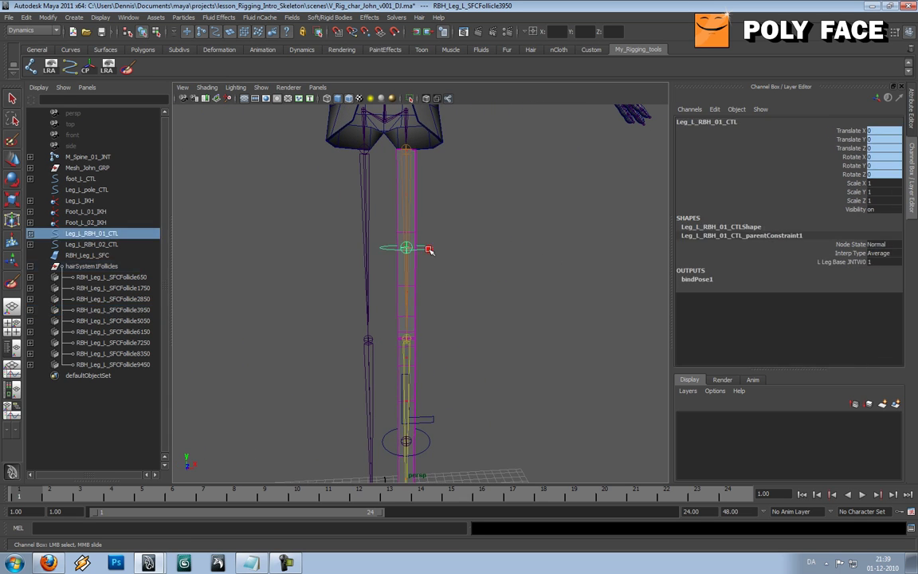
key(w)
drag(436, 248, 523, 258)
key(ctrl+z)
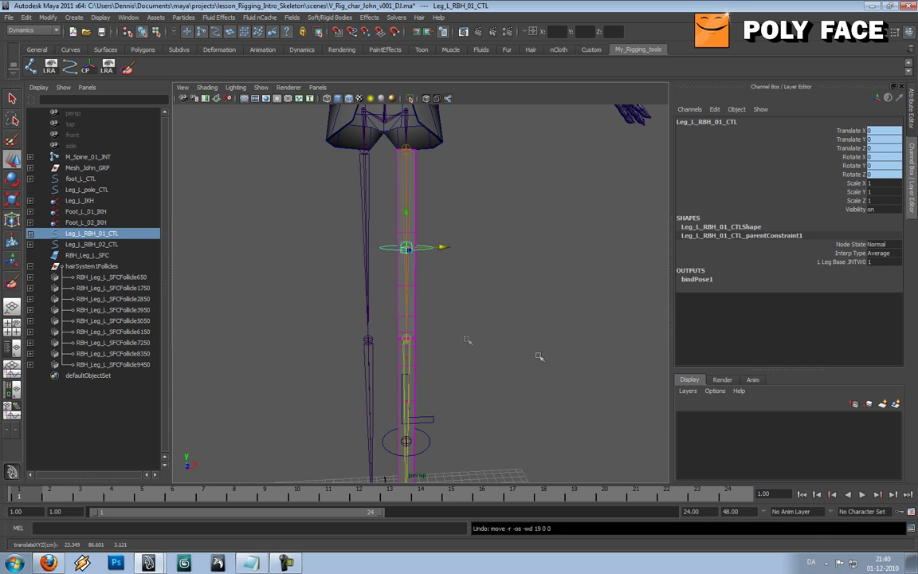
- Select the fifth follicle, RBH_Leg_L_SFCFollicle5050, with the knee area in close view
alt+middle_drag(487, 335, 502, 262)
scroll(502, 262, up, 4)
alt+drag(502, 262, 569, 266)
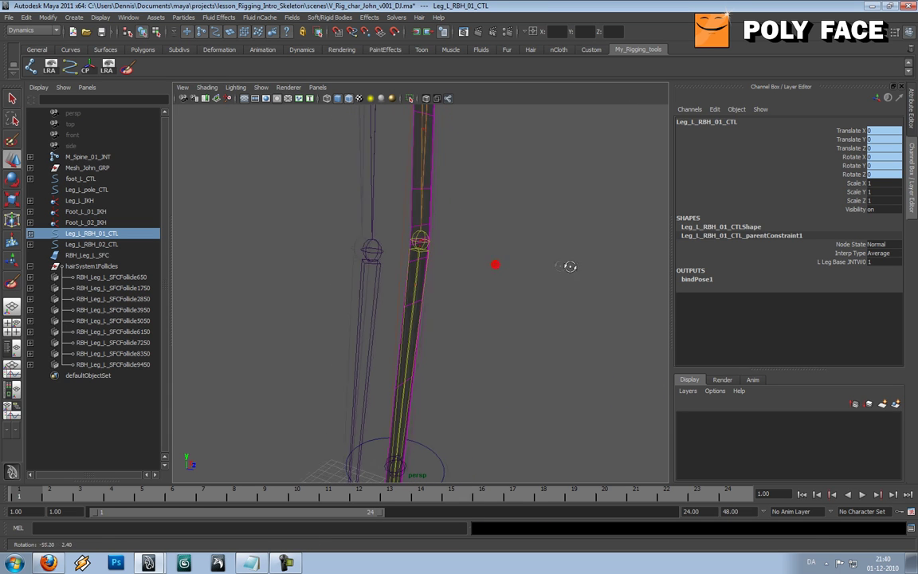
click(125, 310)
click(127, 321)
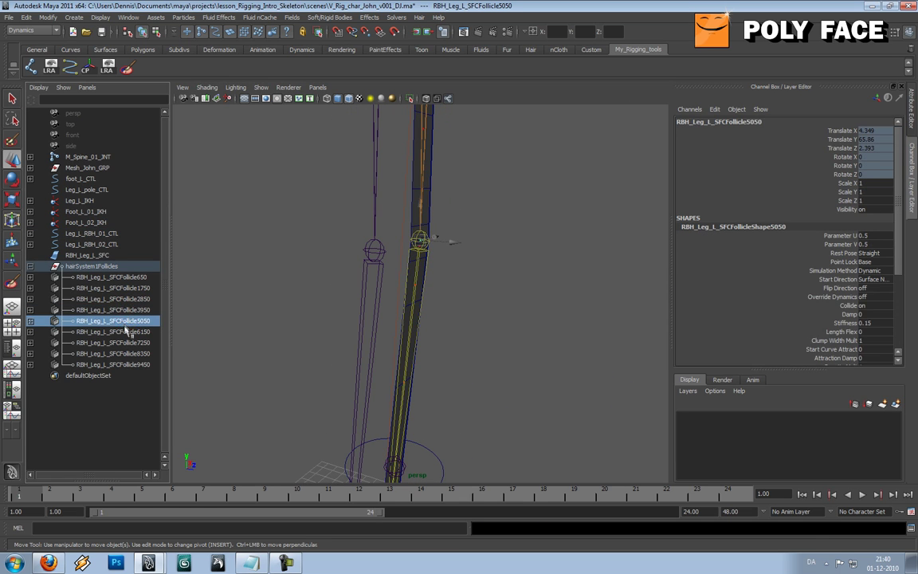